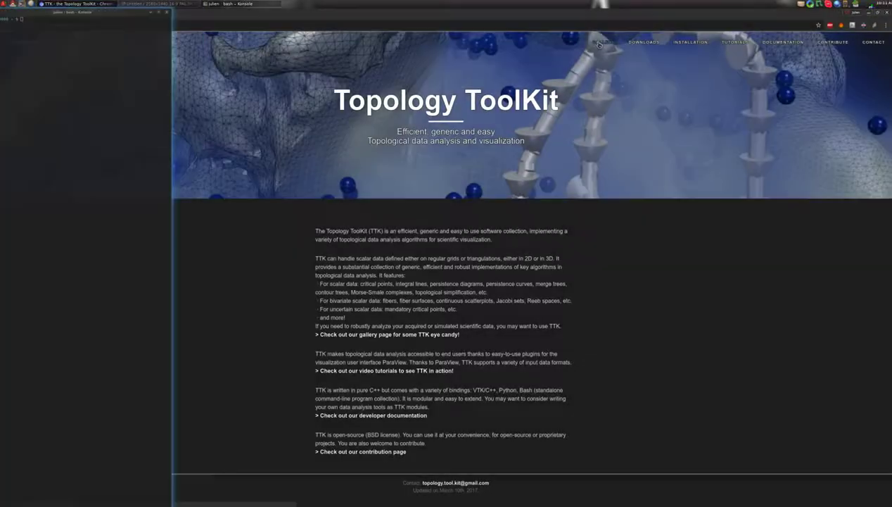
# Open the Topology ToolKit gallery and browse to Built-in Example 2 under Bivariate scalar data.
pyautogui.click(602, 42)
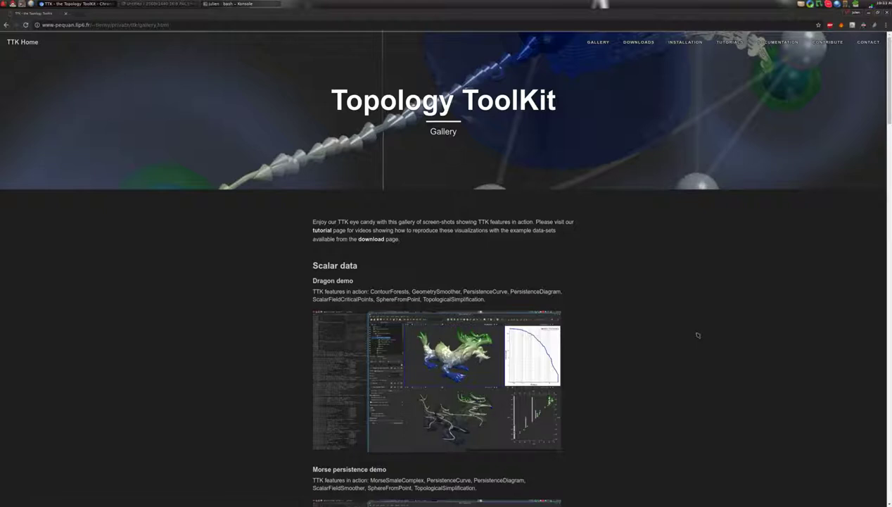
pyautogui.scroll(-5, 698, 335)
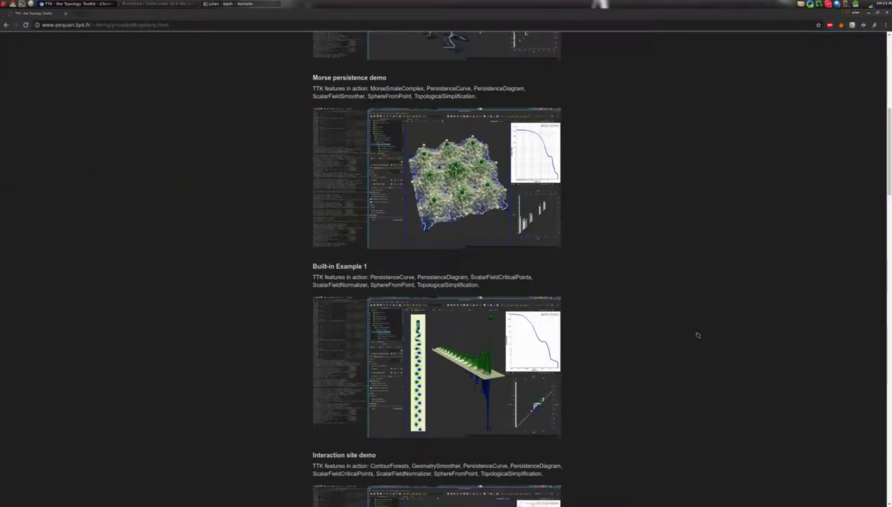
pyautogui.scroll(-2, 696, 337)
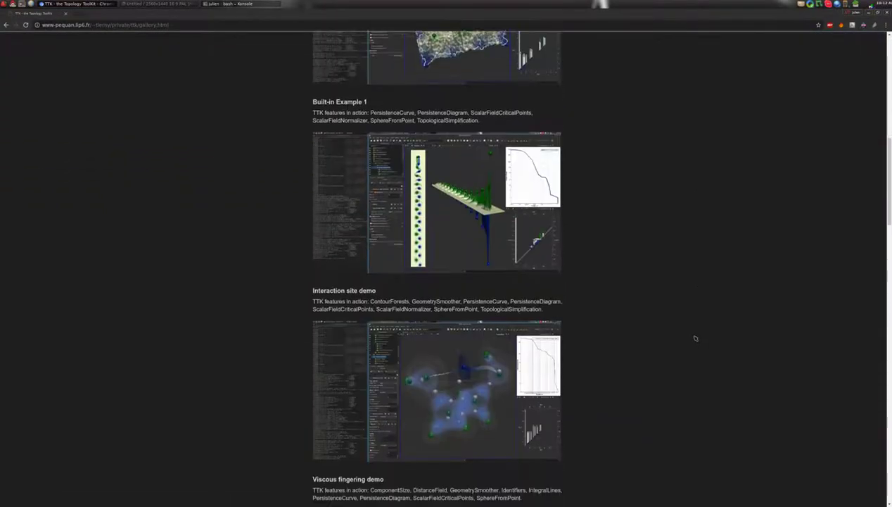
pyautogui.scroll(-8, 695, 339)
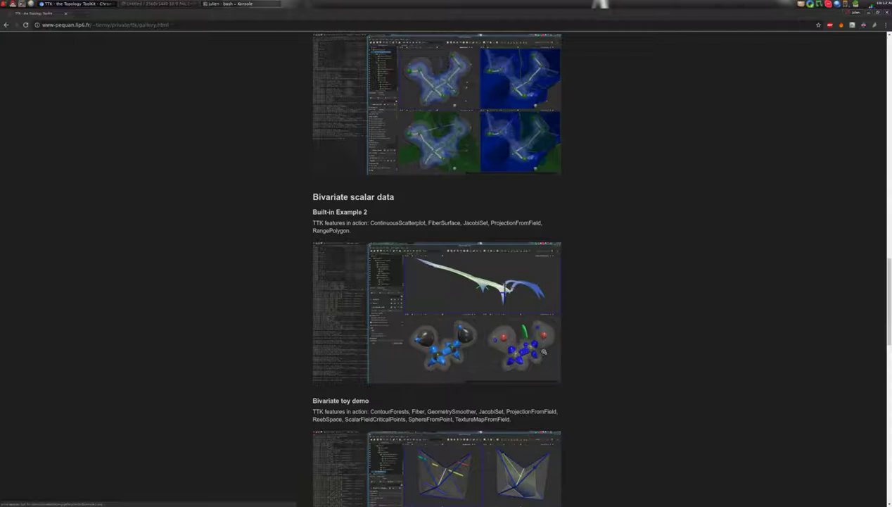
# Switch to the Konsole terminal, list the contents of the ttk folder, and change into ttk-data-0.9.
pyautogui.click(227, 4)
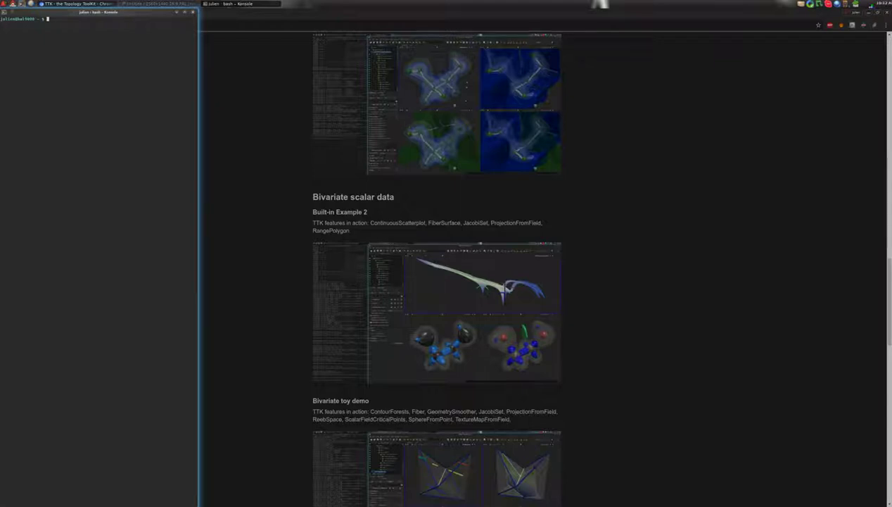
pyautogui.write('cd ttk/')
pyautogui.press('Return')
pyautogui.write('l')
pyautogui.press('Return')
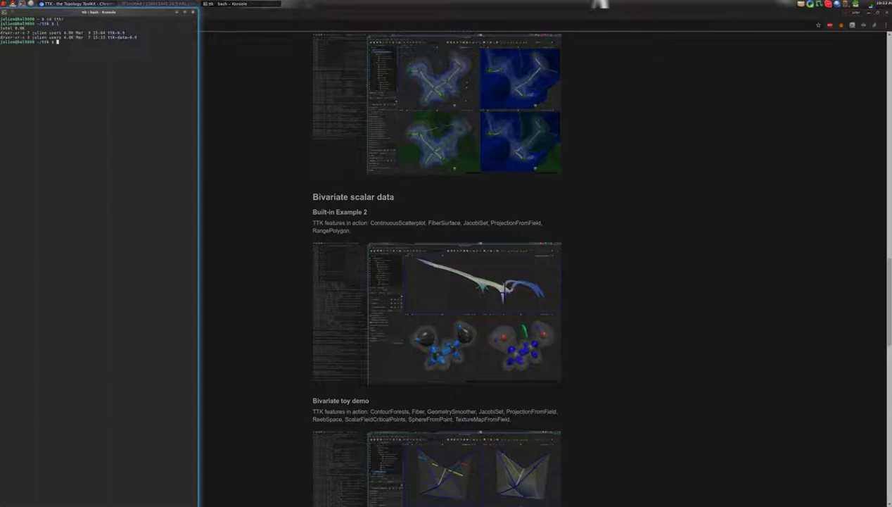
pyautogui.write('cd ttk-data-0.9/')
pyautogui.press('Tab')
pyautogui.press('Return')
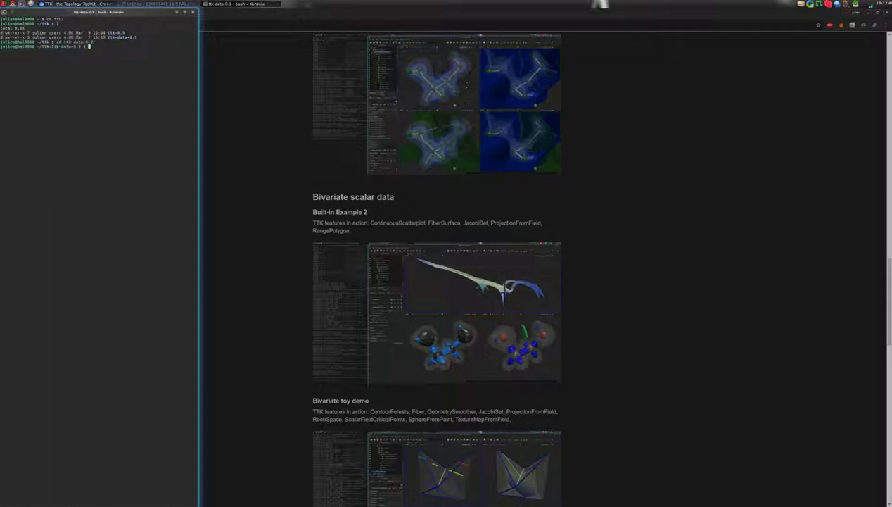
# Launch ParaView from the terminal with the Built-in Example 2 state file from the states folder, and dismiss the startup screen.
pyautogui.write('paraview --state=states/B')
pyautogui.press('Tab')
pyautogui.write('2')
pyautogui.press('Tab')
pyautogui.press('Return')
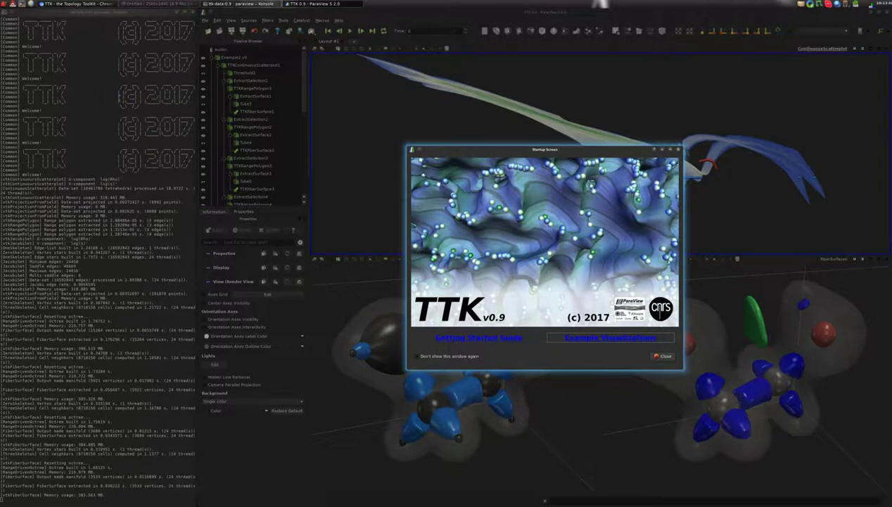
pyautogui.press('Escape')
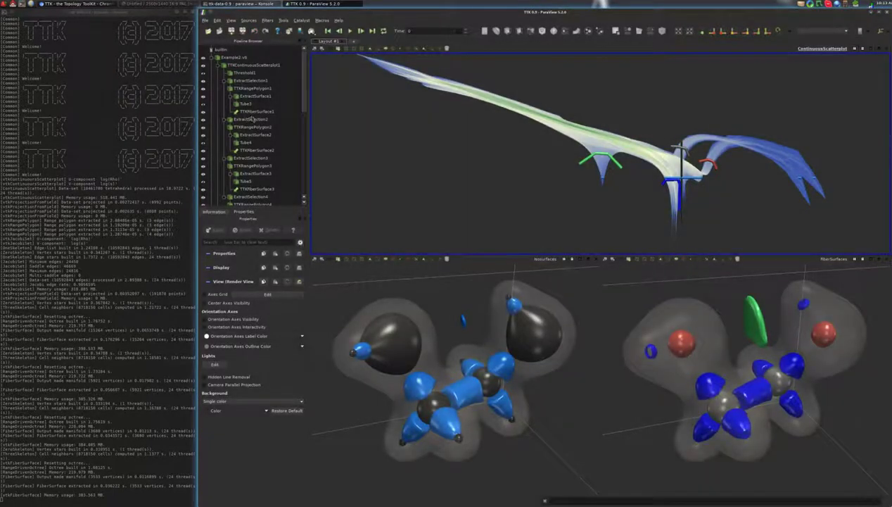
# Examine the molecule's isosurfaces from slightly different angles in the Isosurfaces view.
pyautogui.moveTo(466, 312); pyautogui.dragTo(461, 330)
pyautogui.scroll(3, 468, 328)
pyautogui.scroll(-2, 459, 329)
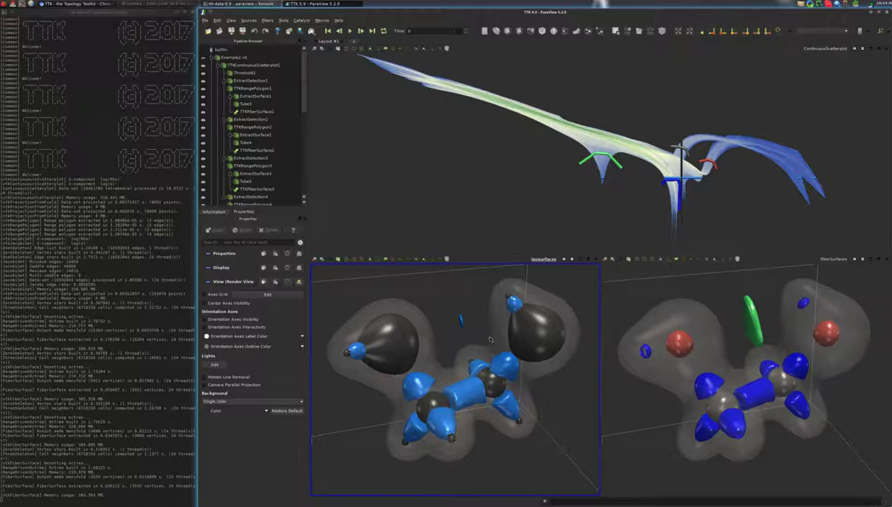
pyautogui.moveTo(444, 363); pyautogui.dragTo(468, 355)
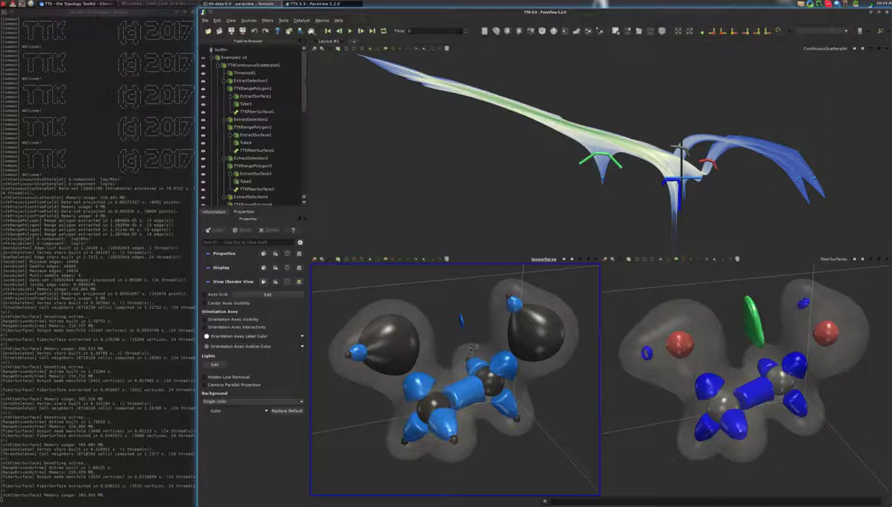
pyautogui.moveTo(469, 357); pyautogui.dragTo(476, 346)
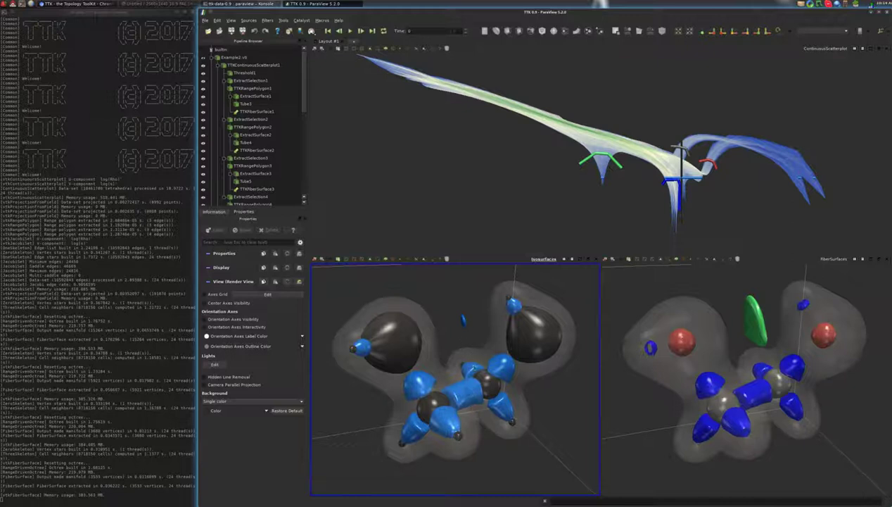
pyautogui.moveTo(487, 383)
pyautogui.mouseDown()
pyautogui.moveTo(492, 396)
pyautogui.moveTo(493, 383)
pyautogui.mouseUp()
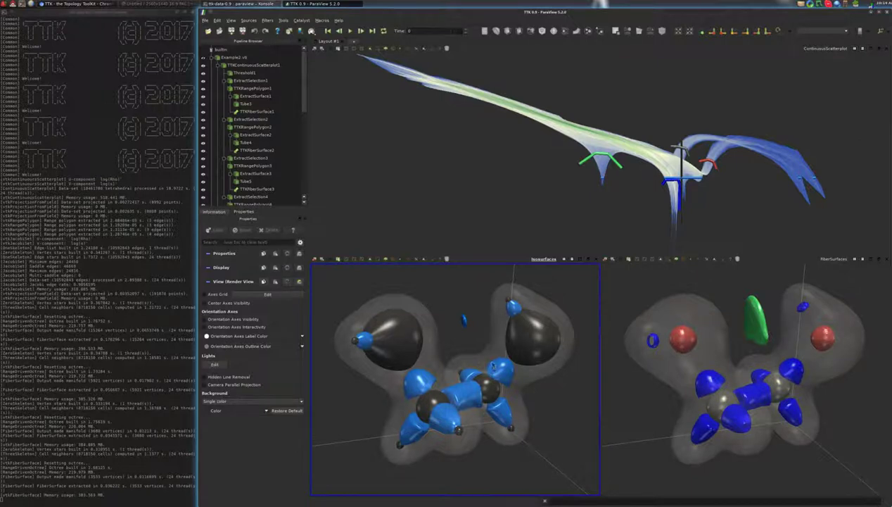
pyautogui.moveTo(480, 368); pyautogui.dragTo(474, 372)
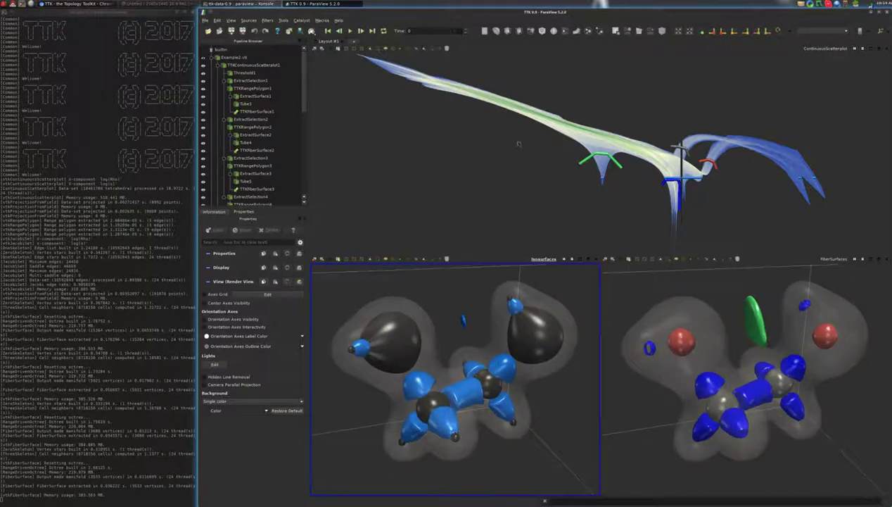
# Examine the continuous scatterplot and its coloured range polygons up close and as a whole.
pyautogui.click(513, 167)
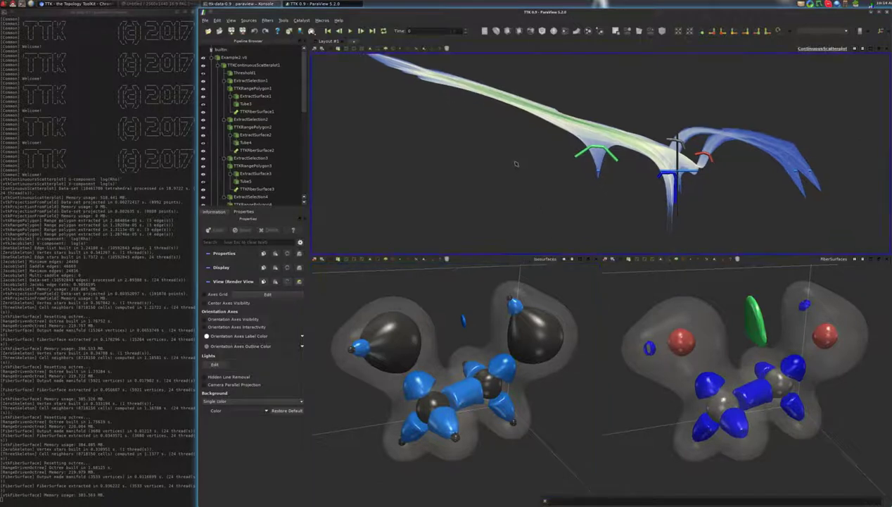
pyautogui.scroll(-2, 520, 169)
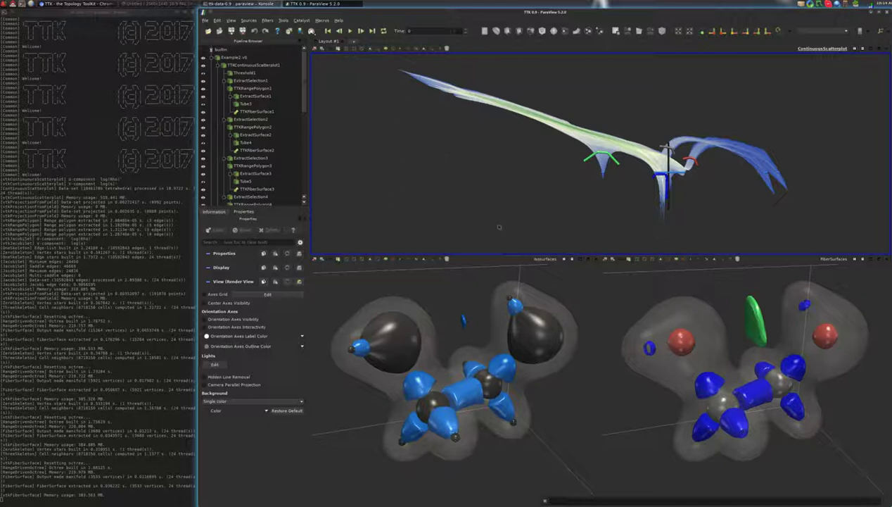
pyautogui.scroll(2, 591, 144)
pyautogui.moveTo(591, 144); pyautogui.dragTo(595, 156, button='middle')
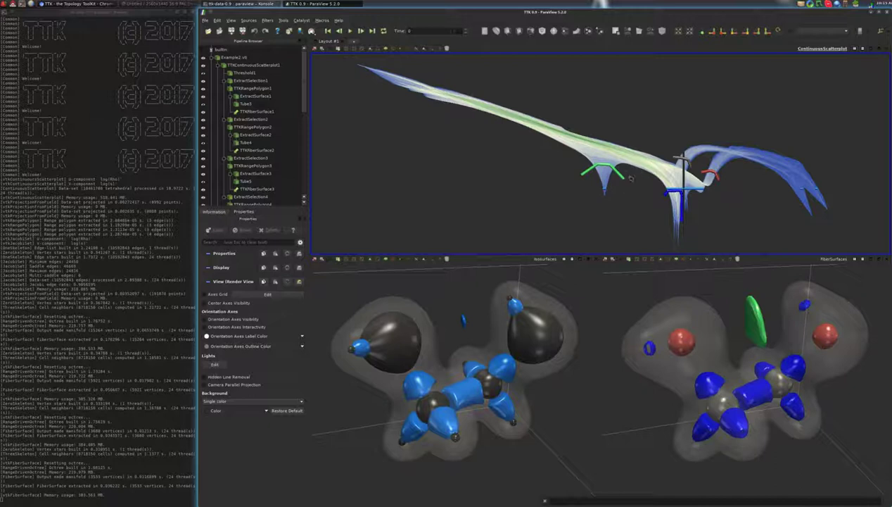
pyautogui.moveTo(626, 182); pyautogui.dragTo(630, 180)
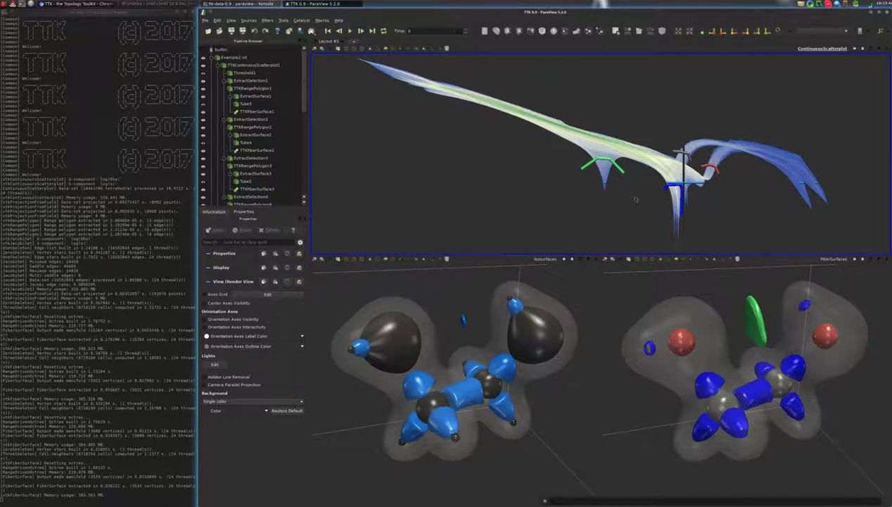
pyautogui.moveTo(641, 205); pyautogui.dragTo(636, 199)
pyautogui.moveTo(615, 144); pyautogui.dragTo(615, 147)
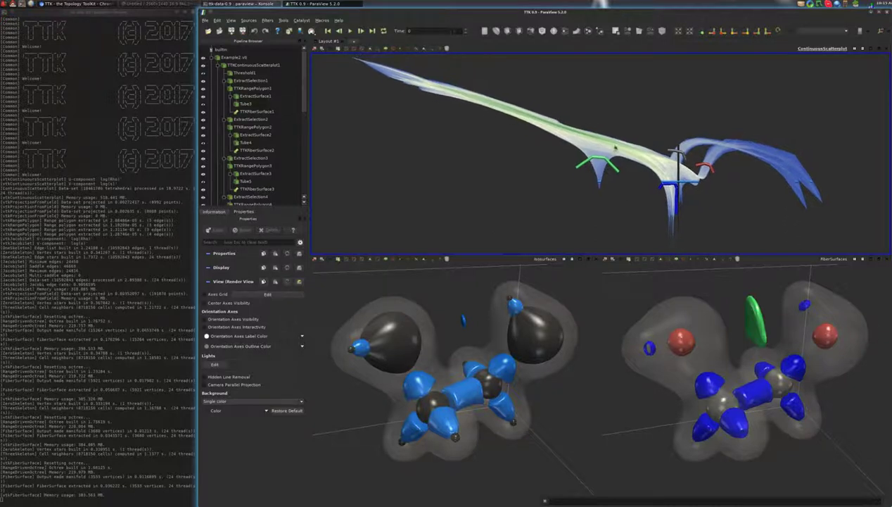
pyautogui.scroll(5, 640, 174)
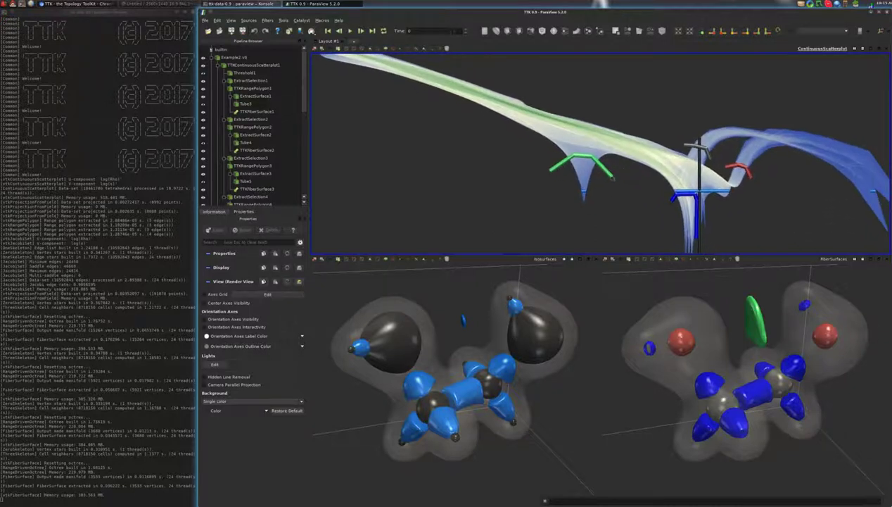
pyautogui.scroll(-6, 609, 193)
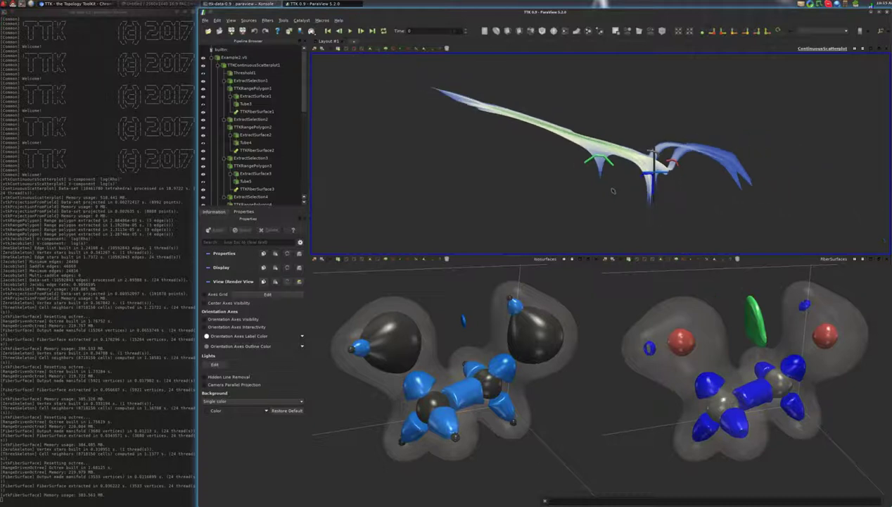
pyautogui.scroll(2, 620, 189)
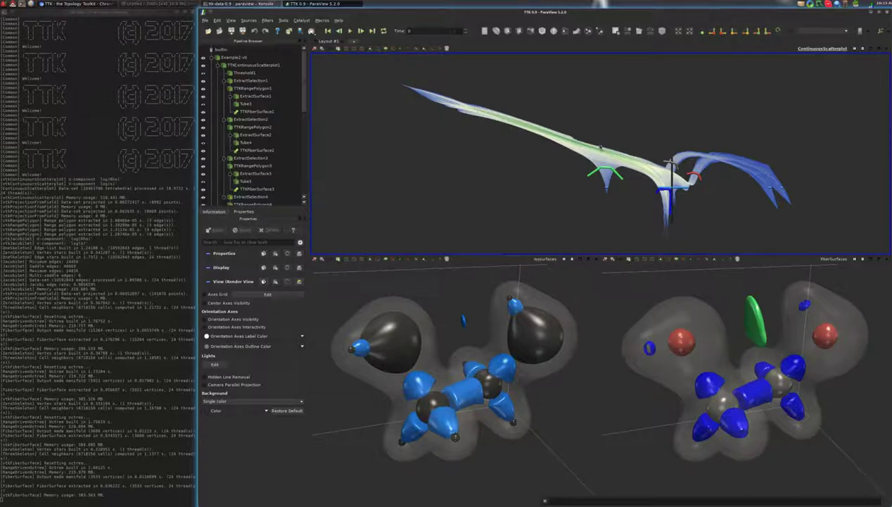
pyautogui.scroll(5, 598, 147)
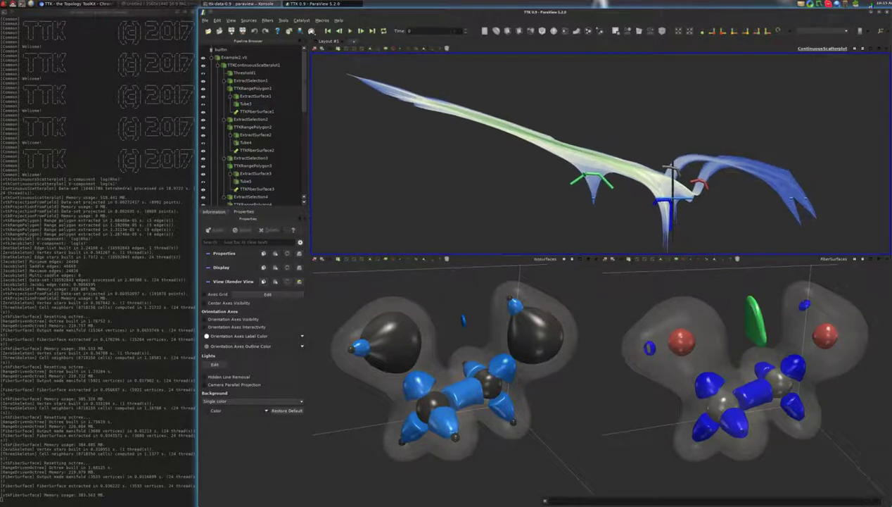
pyautogui.scroll(-1, 587, 164)
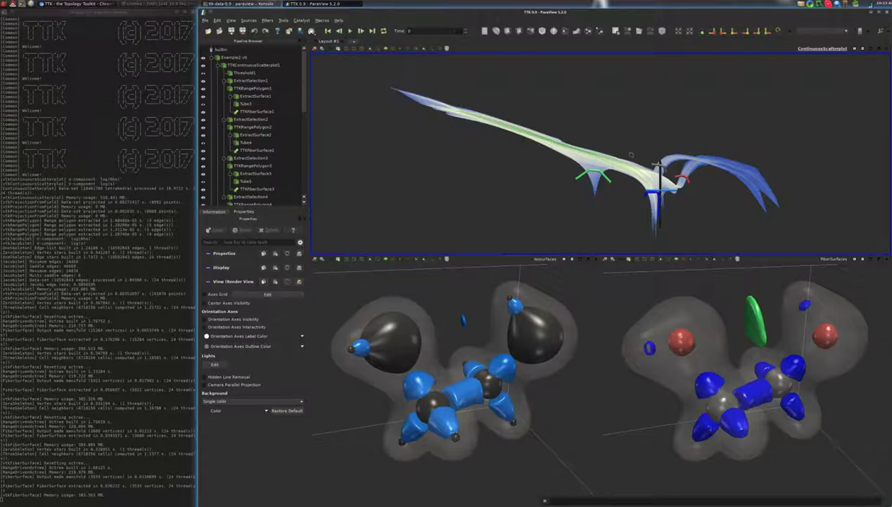
pyautogui.moveTo(623, 196); pyautogui.dragTo(622, 194)
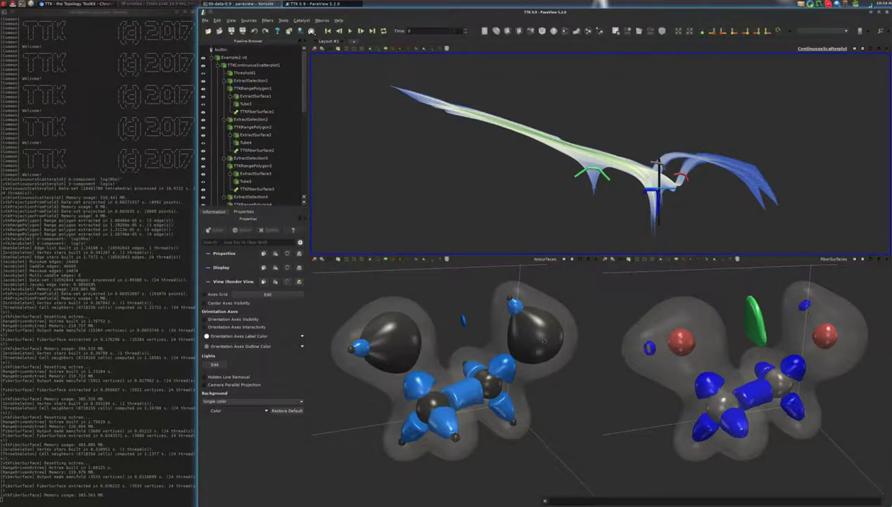
# Examine the isosurfaces of both fields around the atoms and bonds from several angles in the Isosurfaces view.
pyautogui.click(517, 354)
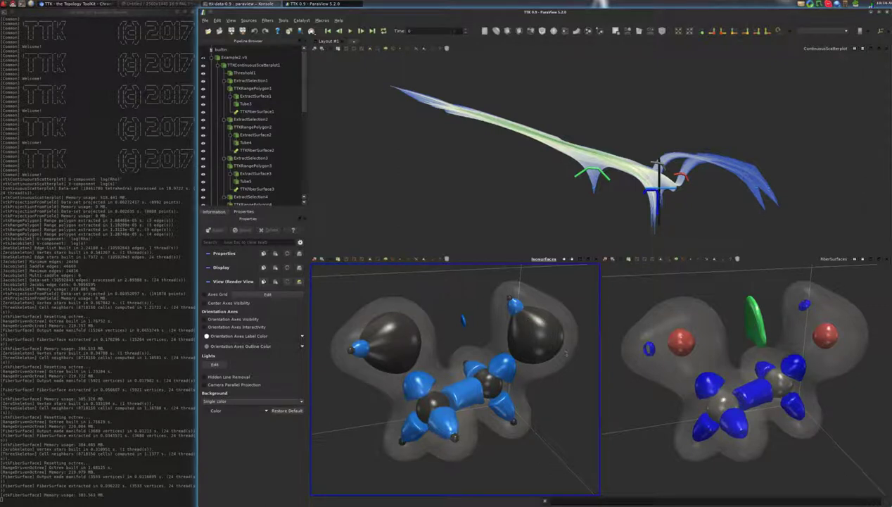
pyautogui.moveTo(522, 344)
pyautogui.mouseDown()
pyautogui.moveTo(537, 333)
pyautogui.moveTo(535, 344)
pyautogui.mouseUp()
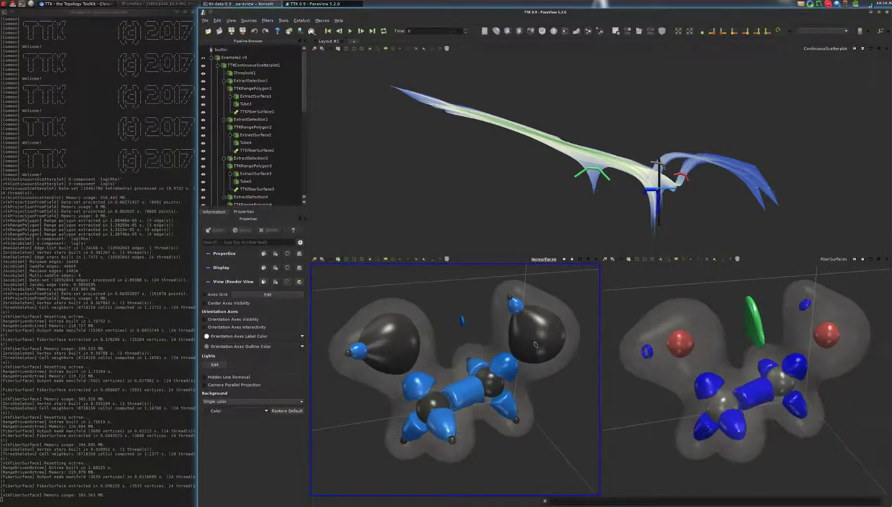
pyautogui.moveTo(486, 366); pyautogui.dragTo(480, 364)
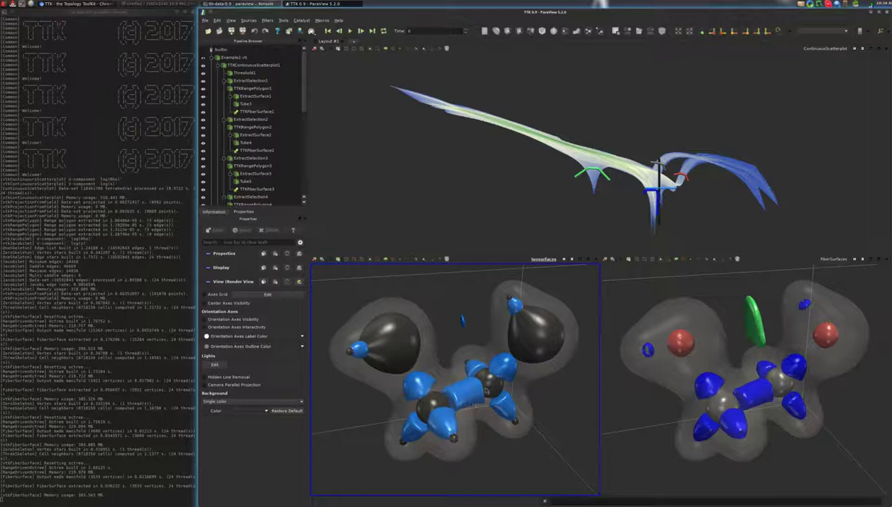
pyautogui.moveTo(444, 365); pyautogui.dragTo(454, 324)
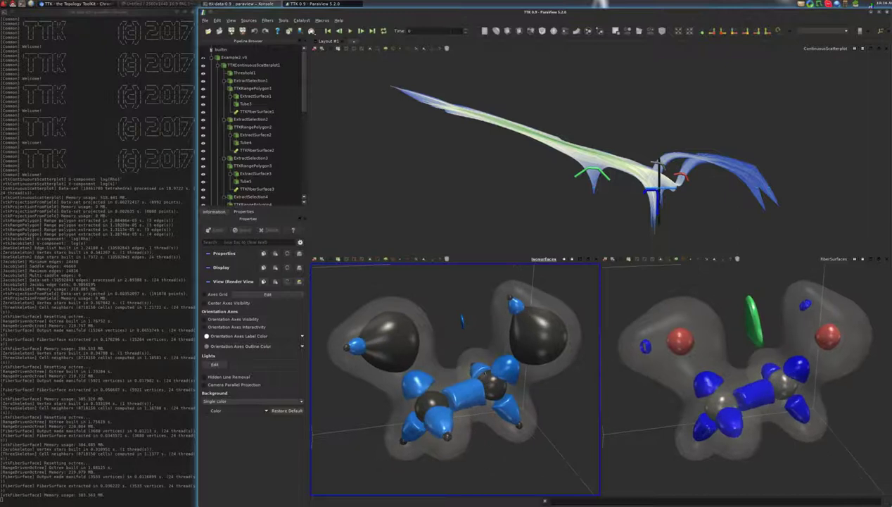
pyautogui.moveTo(485, 349); pyautogui.dragTo(447, 348)
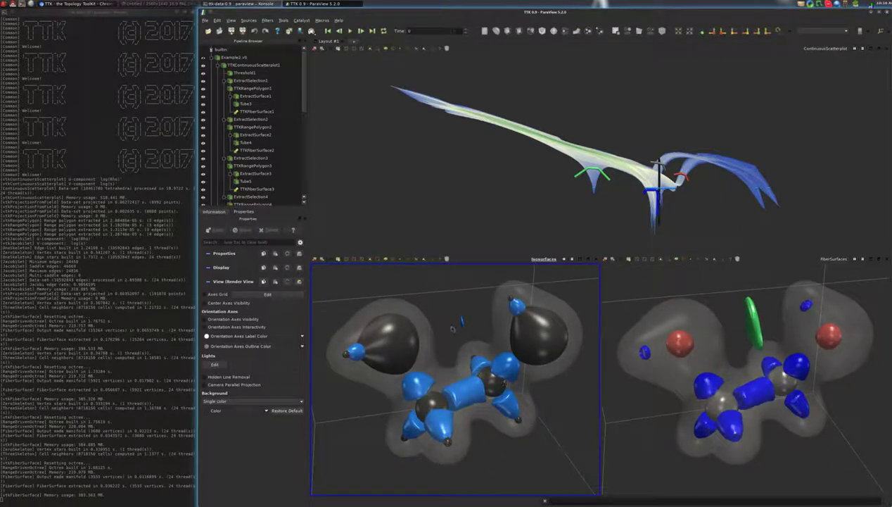
# Examine the scatterplot's lower branches and the blue, black and red range polygons up close.
pyautogui.moveTo(534, 202); pyautogui.dragTo(536, 190)
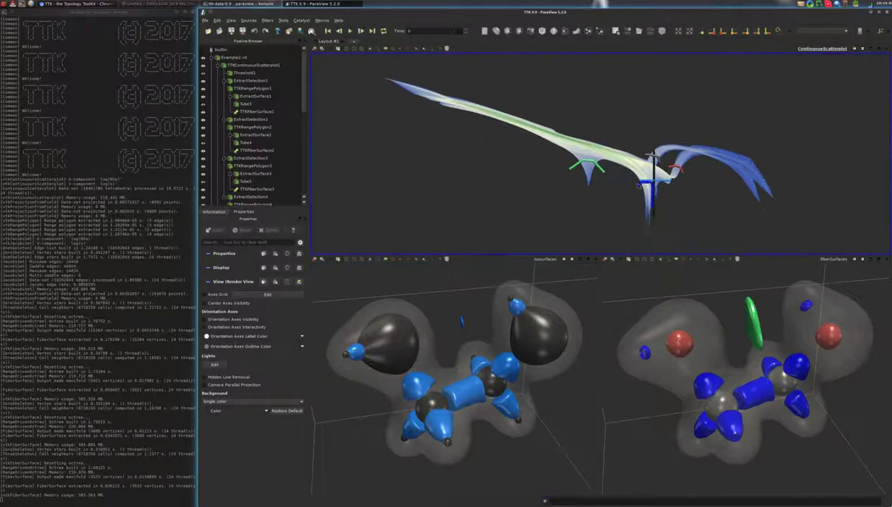
pyautogui.scroll(2, 652, 174)
pyautogui.moveTo(703, 230); pyautogui.dragTo(661, 192, button='middle')
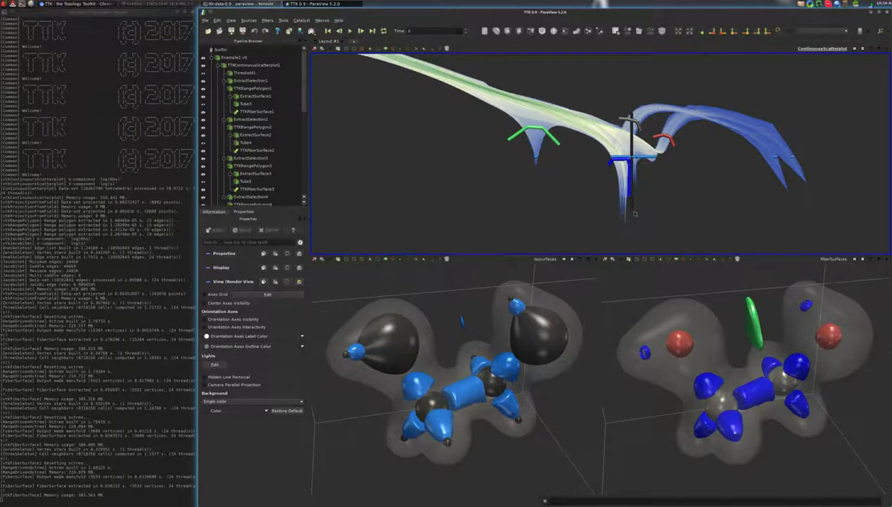
pyautogui.moveTo(629, 113); pyautogui.dragTo(629, 65)
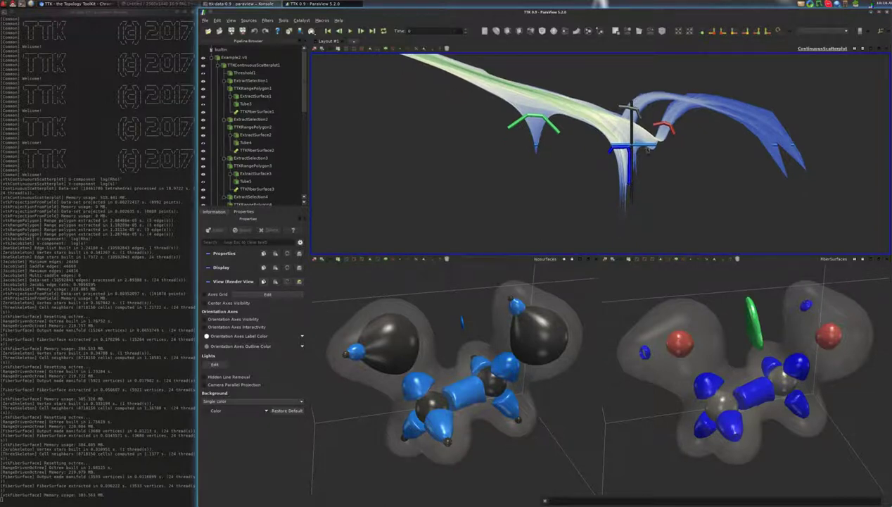
pyautogui.moveTo(648, 150); pyautogui.dragTo(644, 159)
# Inspect the blue and black isosurfaces again by turning the molecule in the Isosurfaces view.
pyautogui.click(500, 348)
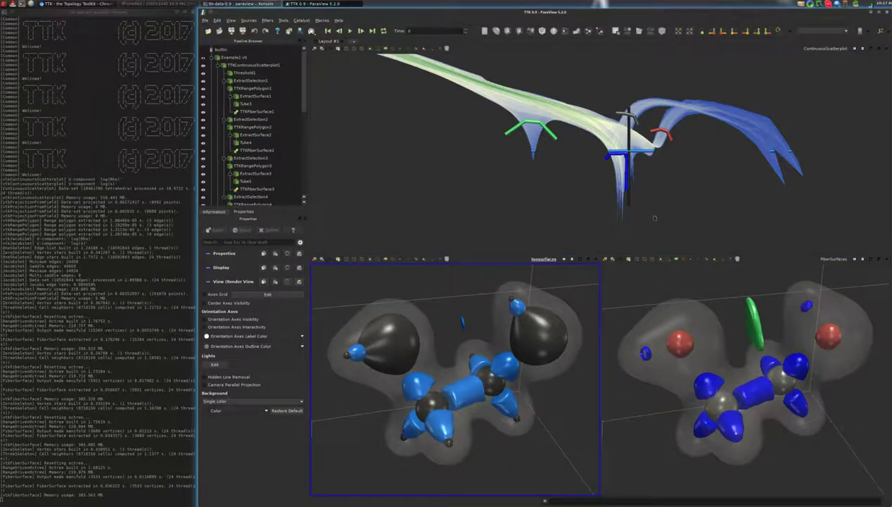
pyautogui.moveTo(423, 370); pyautogui.dragTo(519, 369)
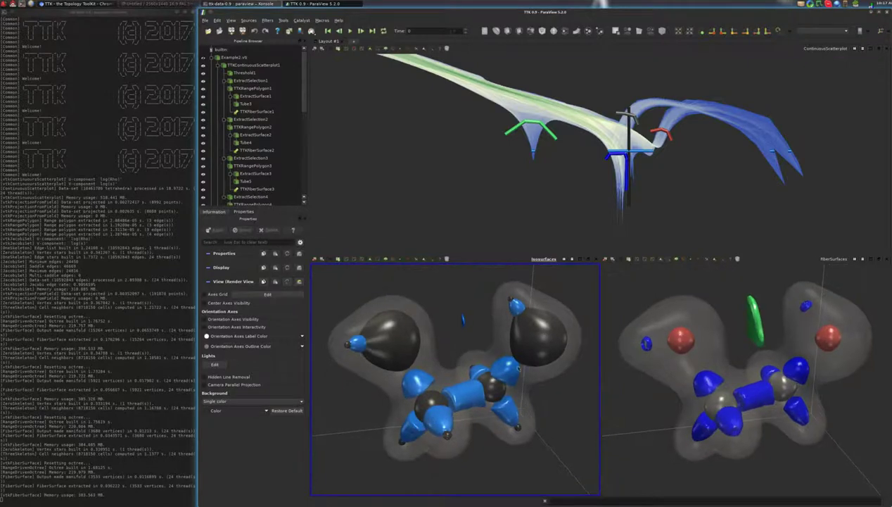
pyautogui.moveTo(470, 415); pyautogui.dragTo(464, 375)
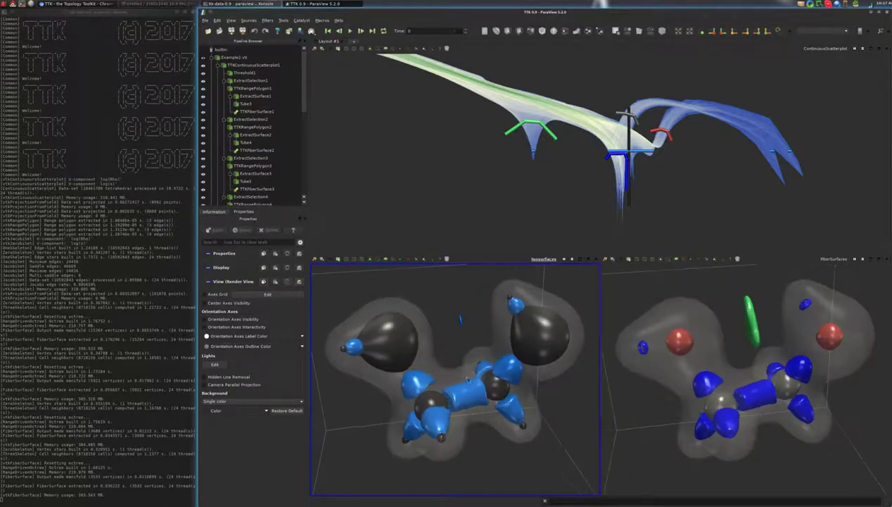
# Compare the scatterplot's range polygons with the matching coloured features in the FiberSurfaces view.
pyautogui.moveTo(513, 142); pyautogui.dragTo(524, 151, button='middle')
pyautogui.moveTo(556, 176); pyautogui.dragTo(578, 202, button='middle')
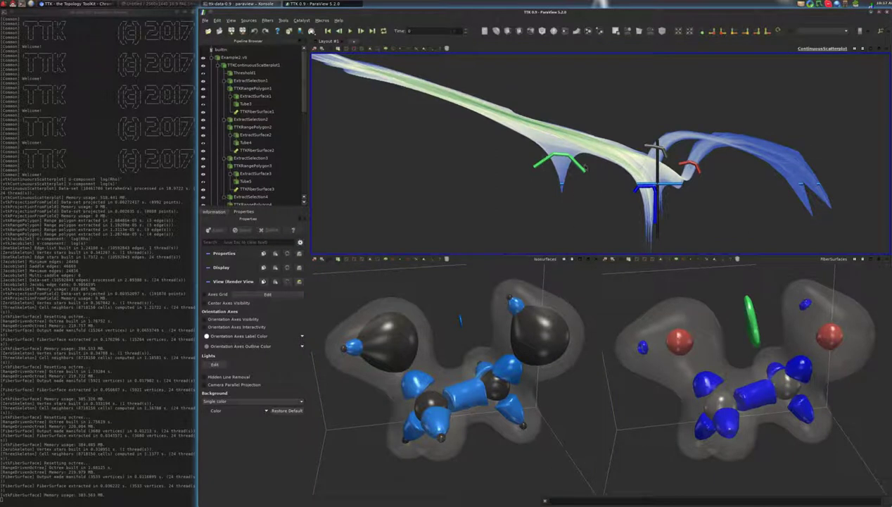
pyautogui.moveTo(614, 179); pyautogui.dragTo(616, 198)
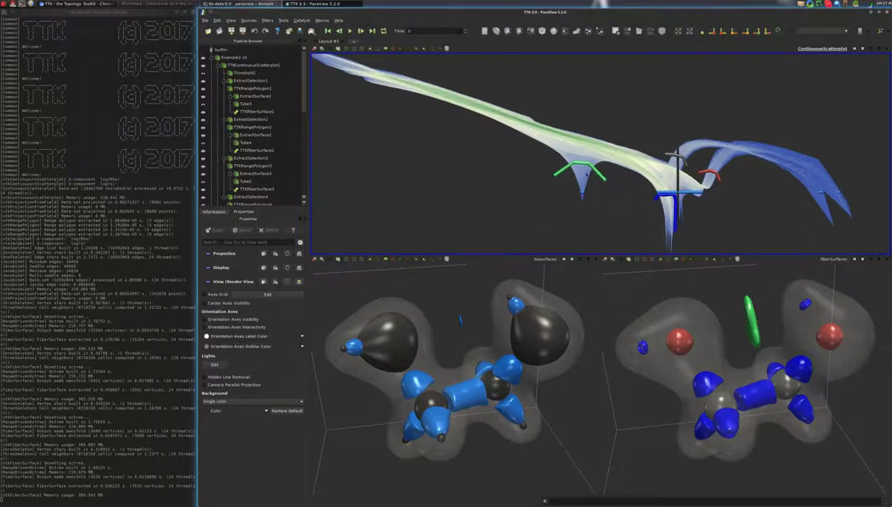
pyautogui.moveTo(676, 303); pyautogui.dragTo(690, 308)
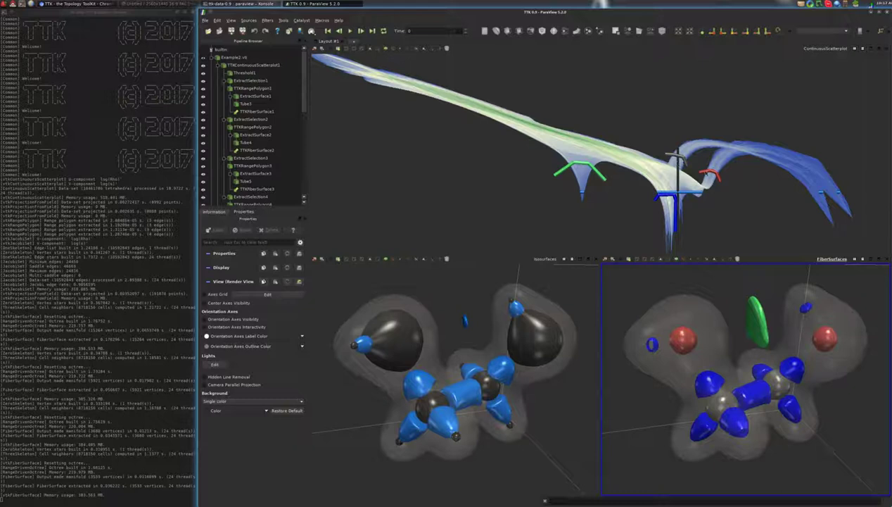
pyautogui.moveTo(733, 305); pyautogui.dragTo(737, 347)
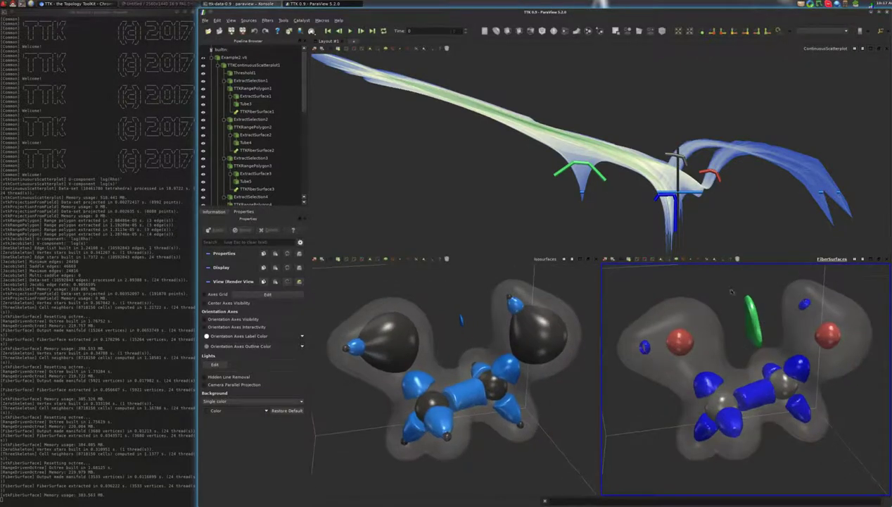
pyautogui.moveTo(561, 156); pyautogui.dragTo(567, 163)
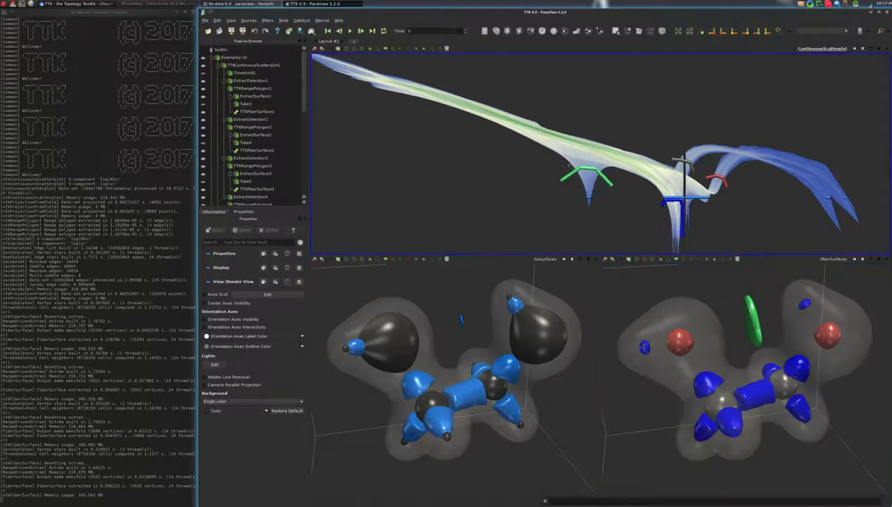
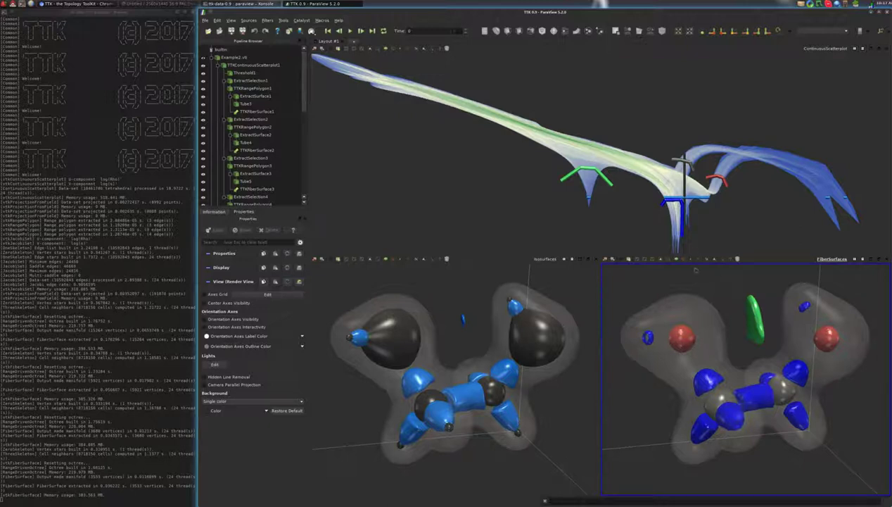
pyautogui.moveTo(641, 201); pyautogui.dragTo(640, 195)
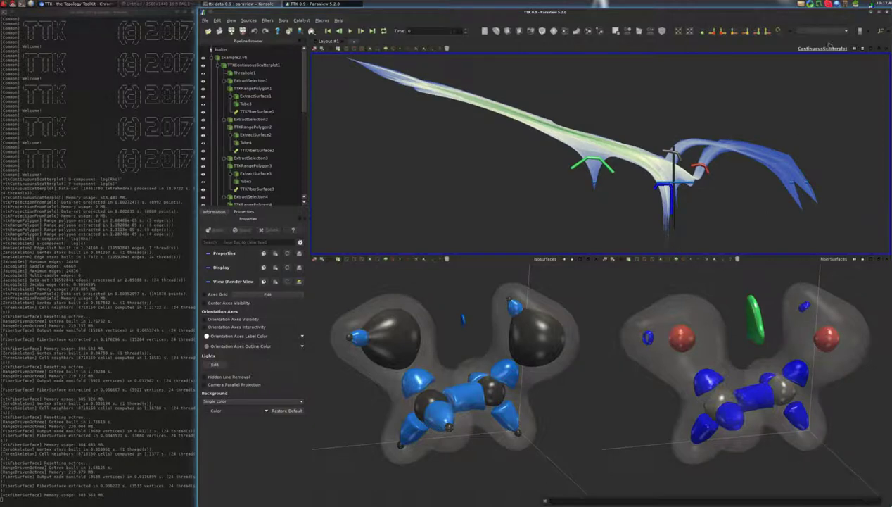
# Close ParaView and clear the terminal.
pyautogui.click(886, 12)
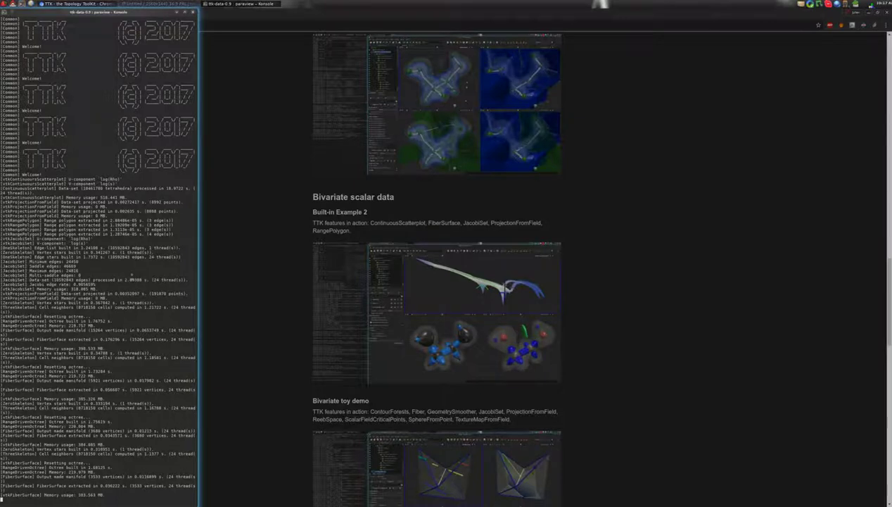
pyautogui.write('cd')
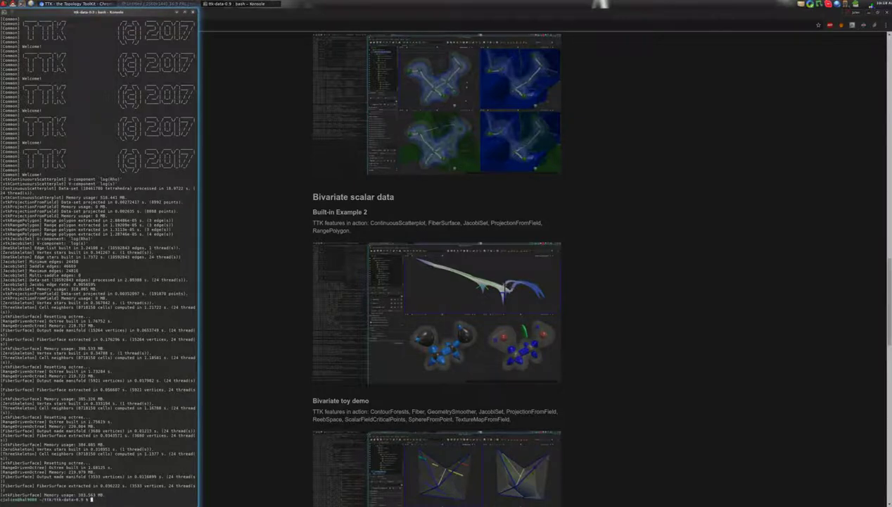
pyautogui.write('raview')
pyautogui.hotkey('ctrl', 'c')
pyautogui.write('clear')
pyautogui.press('Return')
# Launch ParaView from the terminal with the dataset BuiltInExample2.vti and dismiss the startup screen.
pyautogui.write('paraview ')
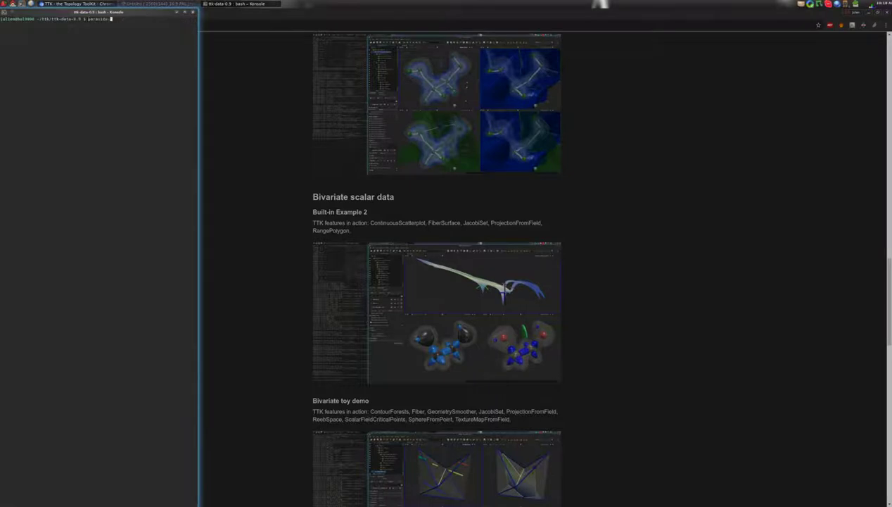
pyautogui.write('BuiltInExample2.vtu')
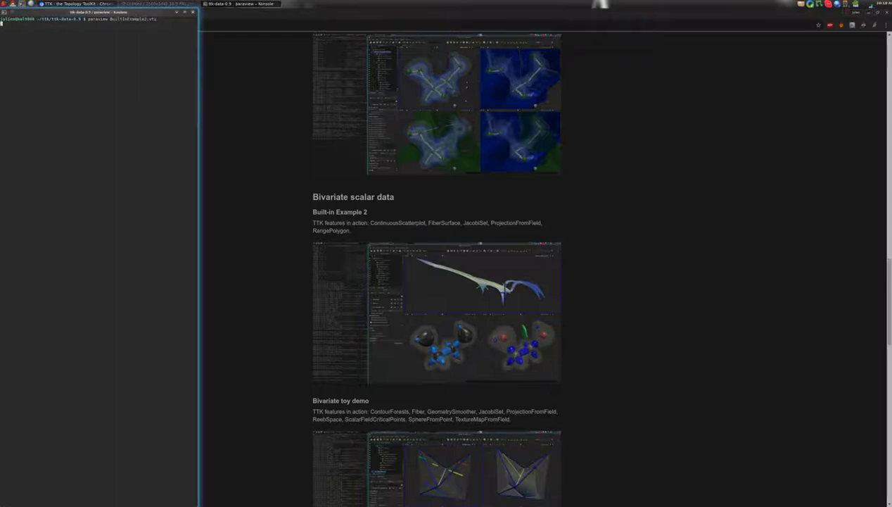
pyautogui.press('Escape')
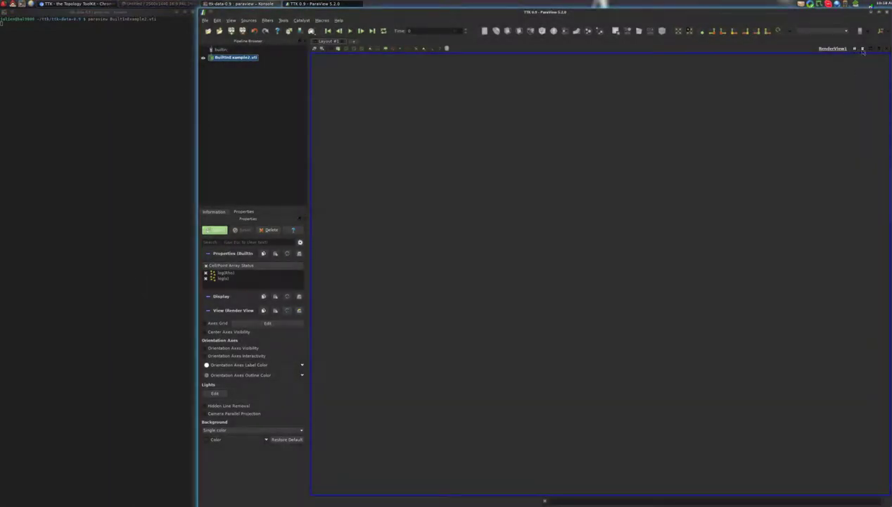
# Split the layout into two stacked render views and load the dataset's outline into the lower one.
pyautogui.click(861, 49)
pyautogui.click(610, 321)
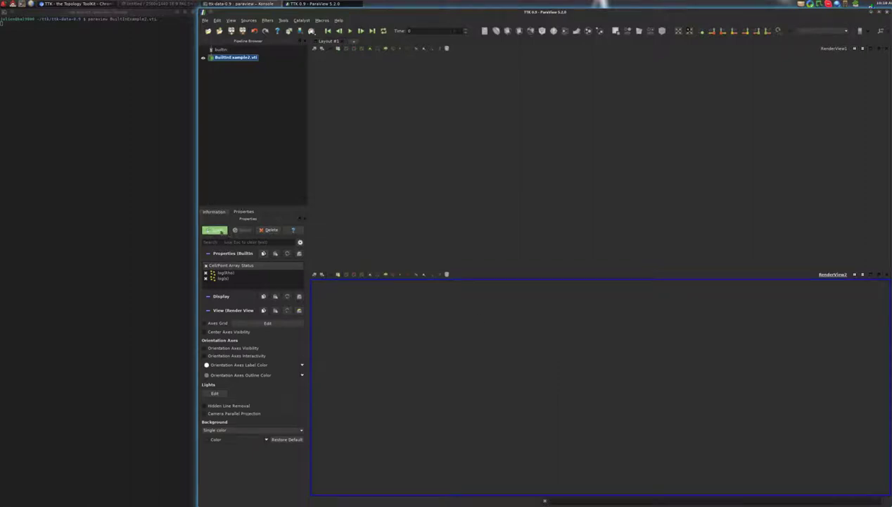
pyautogui.click(215, 230)
pyautogui.moveTo(514, 348); pyautogui.dragTo(539, 409)
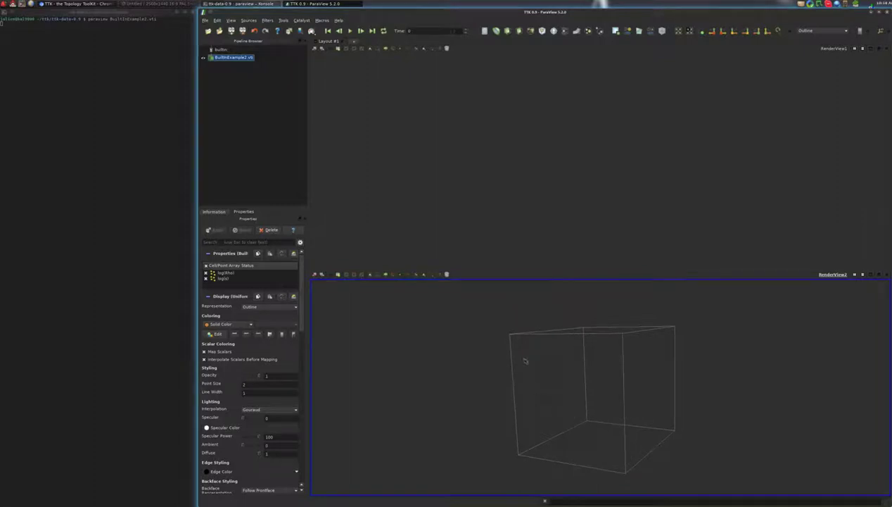
# Add a Contour filter to the dataset, contouring by log(Rho) at the isovalue 1, and apply it.
pyautogui.click(496, 31)
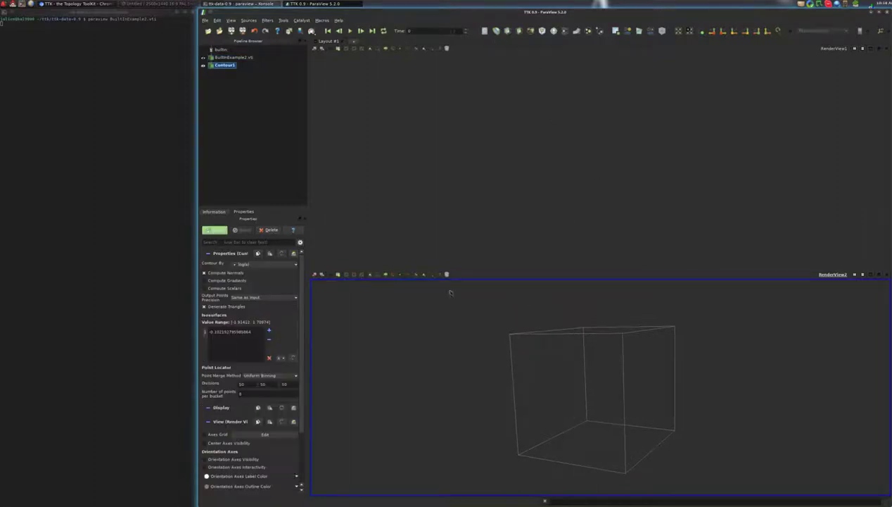
pyautogui.click(266, 264)
pyautogui.click(268, 266)
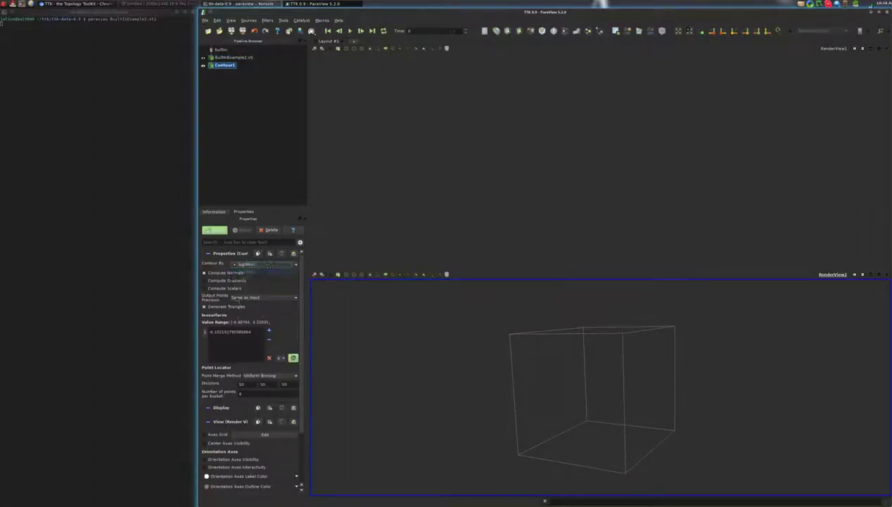
pyautogui.click(246, 330)
pyautogui.doubleClick(245, 330)
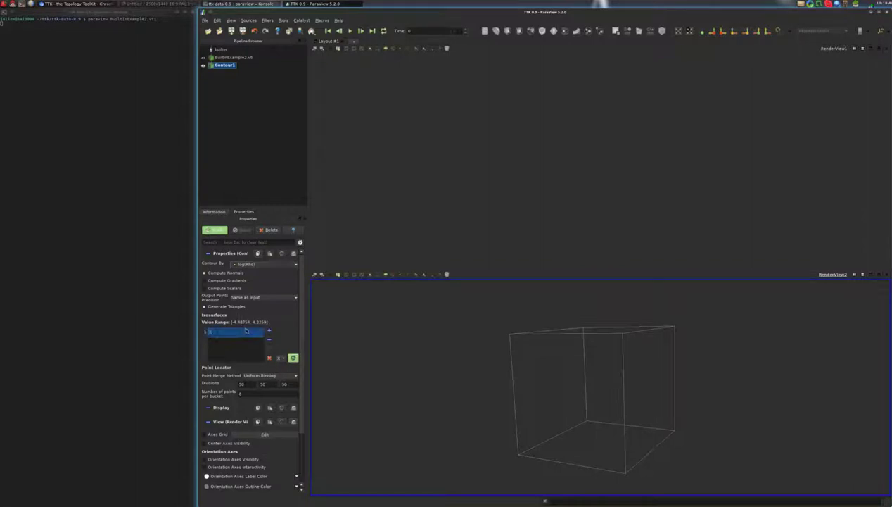
pyautogui.press('Return')
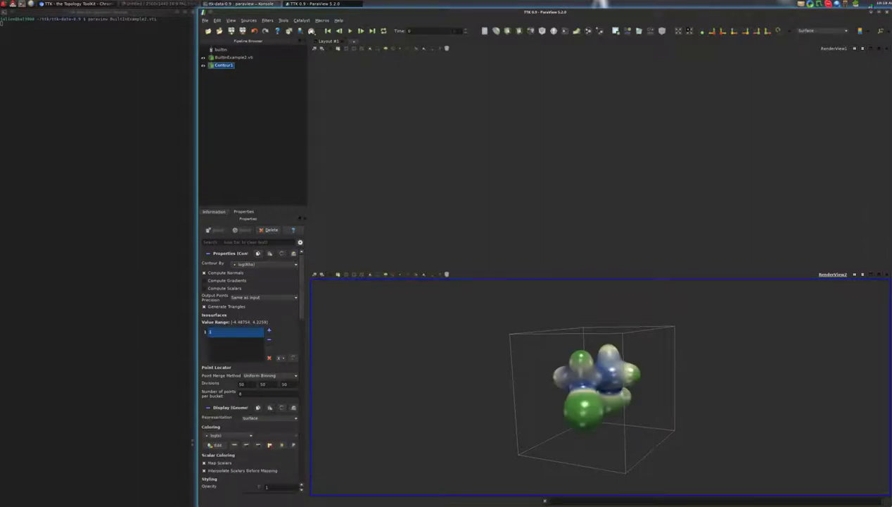
# Give the first contour a solid color and set its opacity to 0.1.
pyautogui.click(215, 434)
pyautogui.click(219, 429)
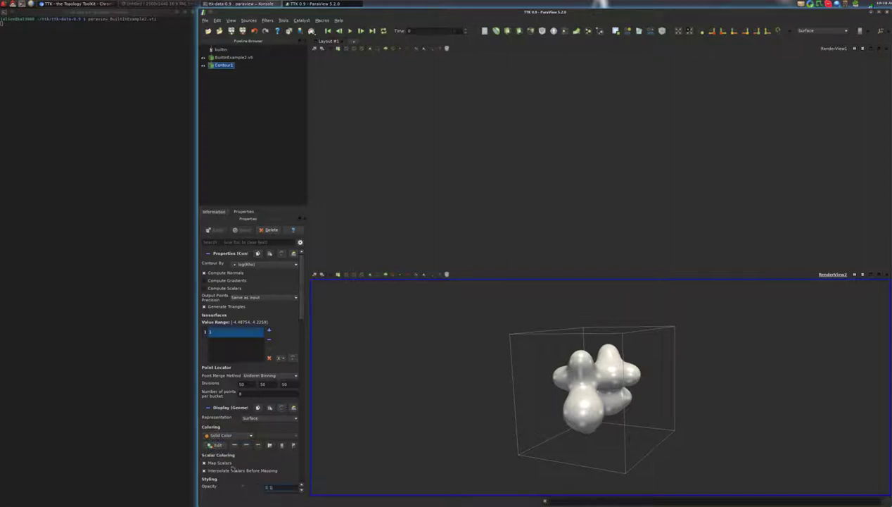
pyautogui.press('Tab')
pyautogui.moveTo(585, 404); pyautogui.dragTo(571, 363)
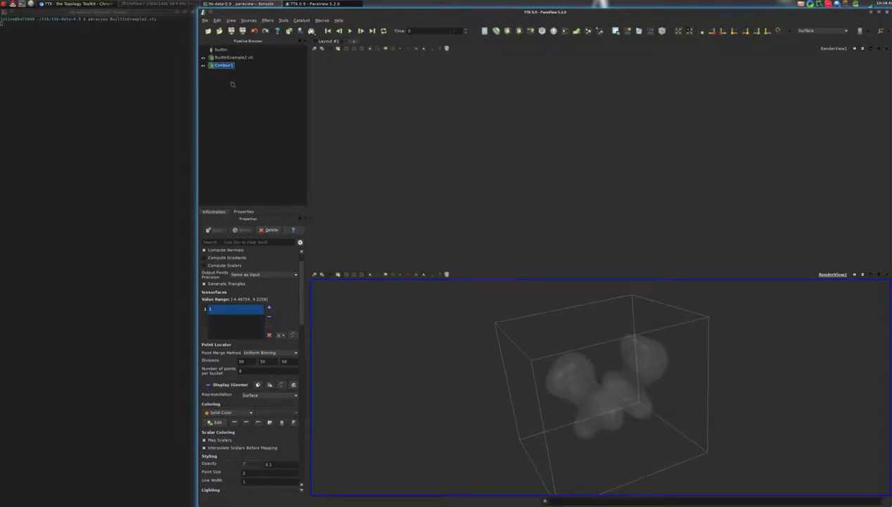
# Add a second Contour filter to the BuiltInExample2.vti dataset.
pyautogui.click(234, 57)
pyautogui.hotkey('ctrl', 'space')
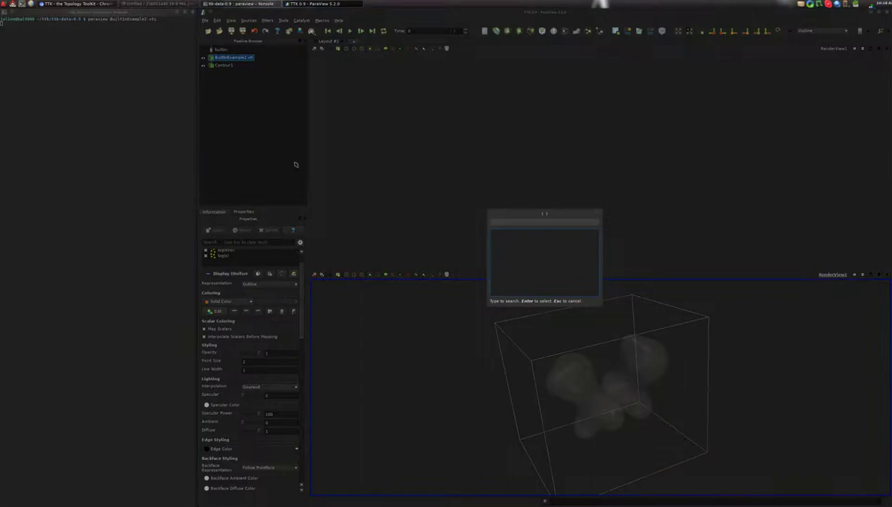
pyautogui.write('con')
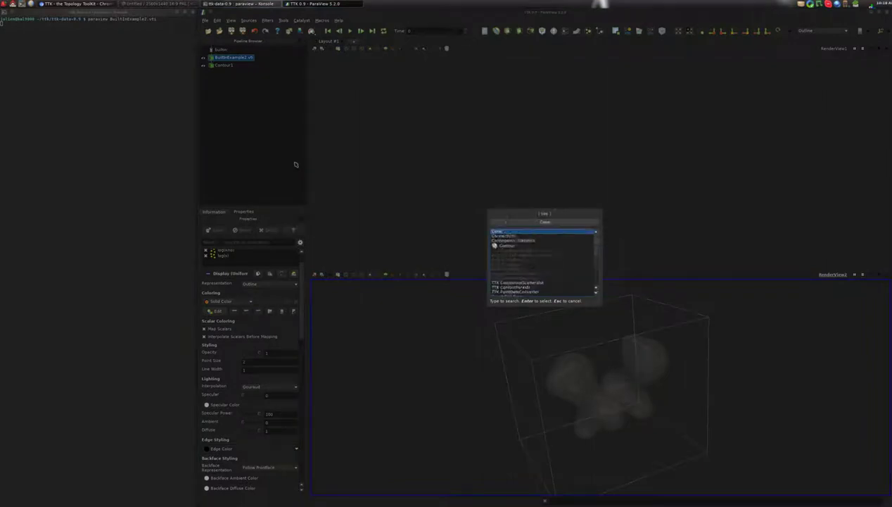
pyautogui.write('tour')
pyautogui.press('Return')
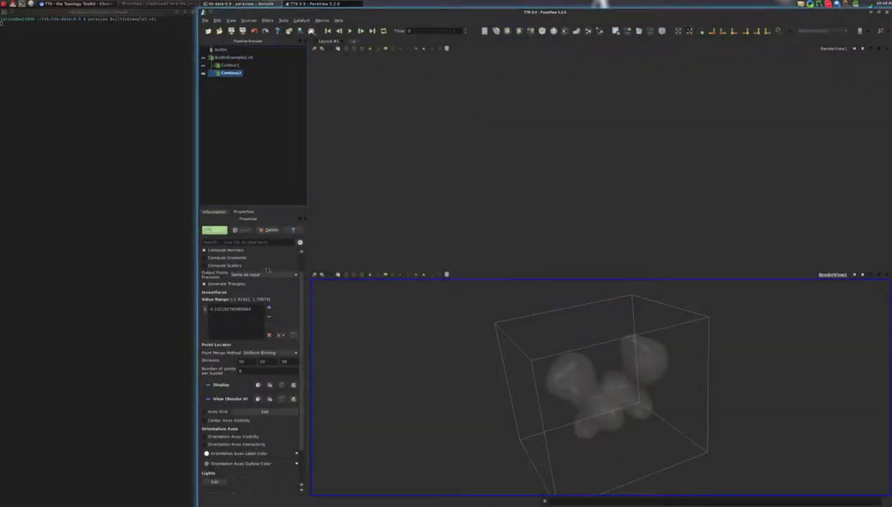
# Contour by log(Rho) at the isovalue 1.57 in the second contour and apply it.
pyautogui.click(279, 265)
pyautogui.click(246, 274)
pyautogui.doubleClick(237, 333)
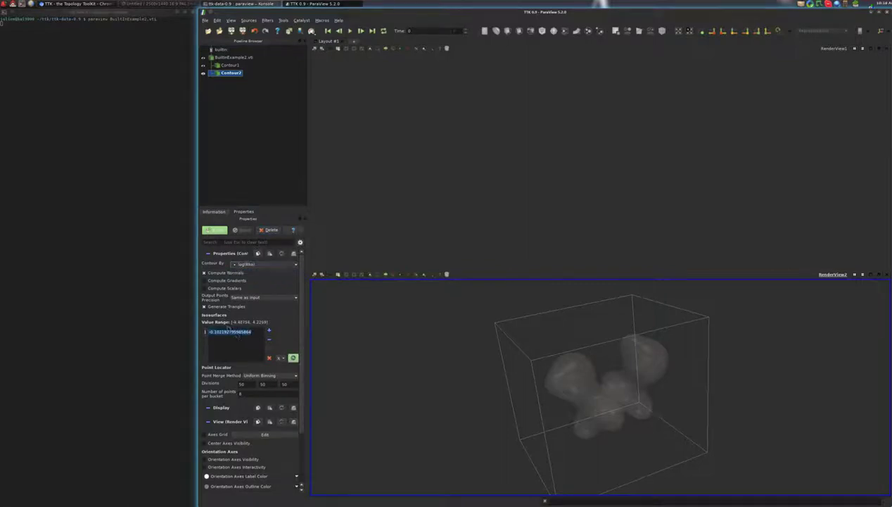
pyautogui.press('BackSpace')
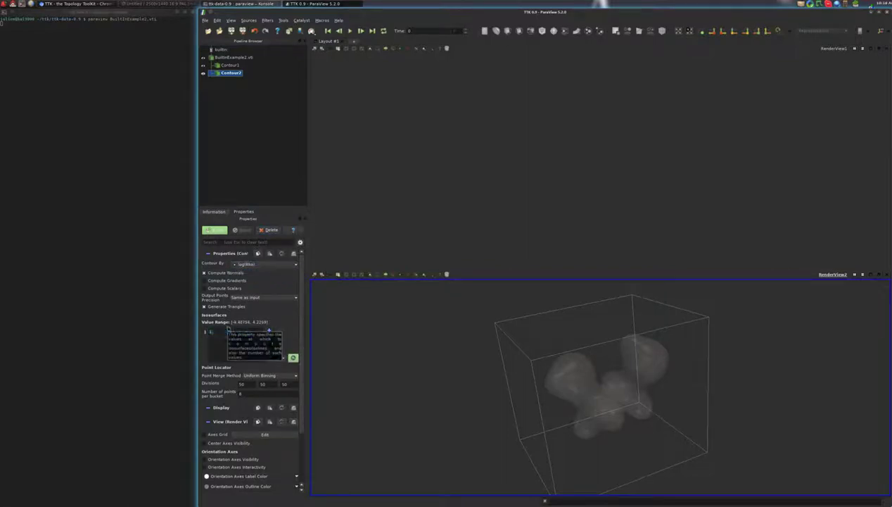
pyautogui.press('Return')
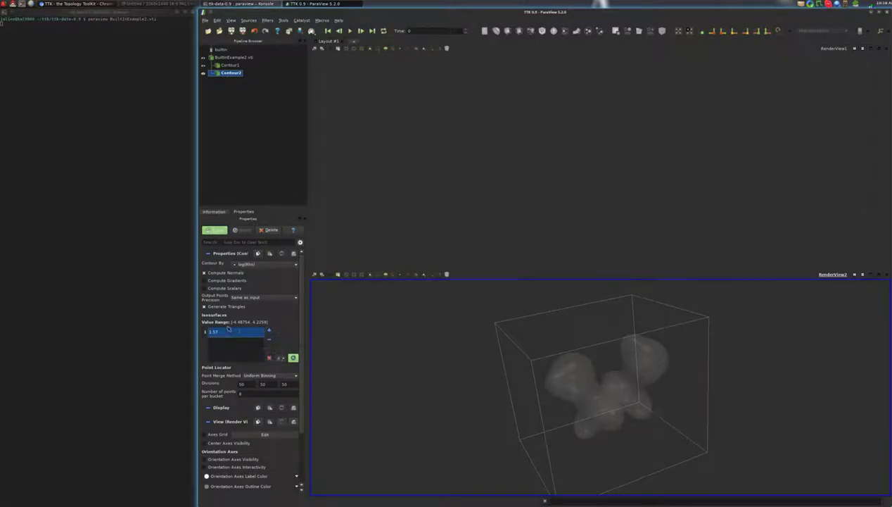
pyautogui.hotkey('alt', 'a')
# Color the second contour with a solid black color.
pyautogui.click(229, 434)
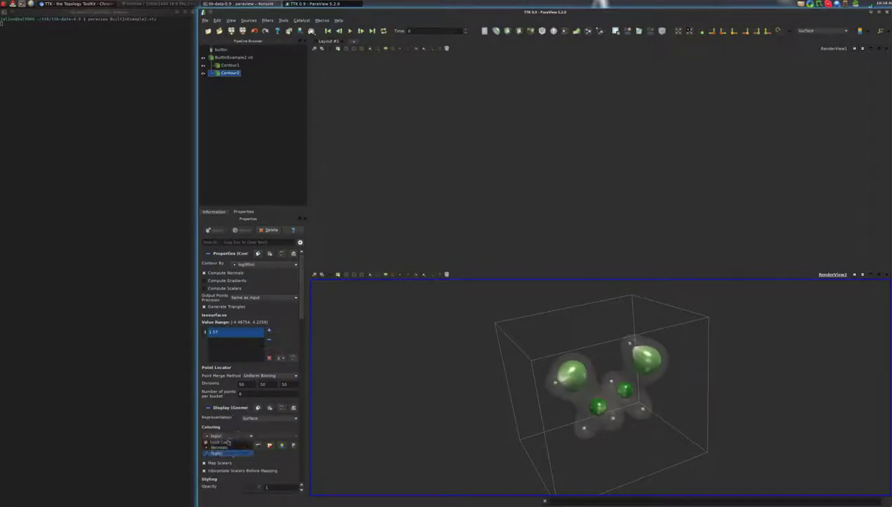
pyautogui.click(221, 431)
pyautogui.click(216, 445)
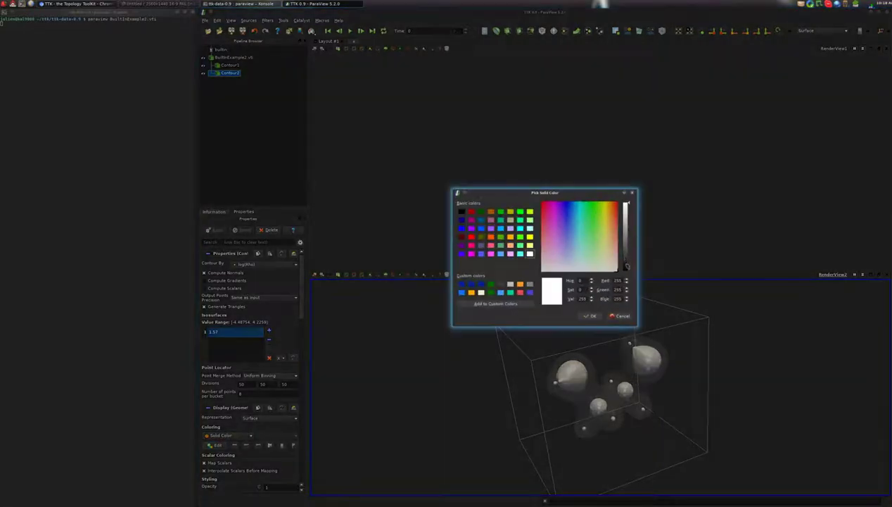
pyautogui.moveTo(626, 264); pyautogui.dragTo(625, 270)
pyautogui.click(585, 316)
pyautogui.moveTo(585, 325); pyautogui.dragTo(616, 342)
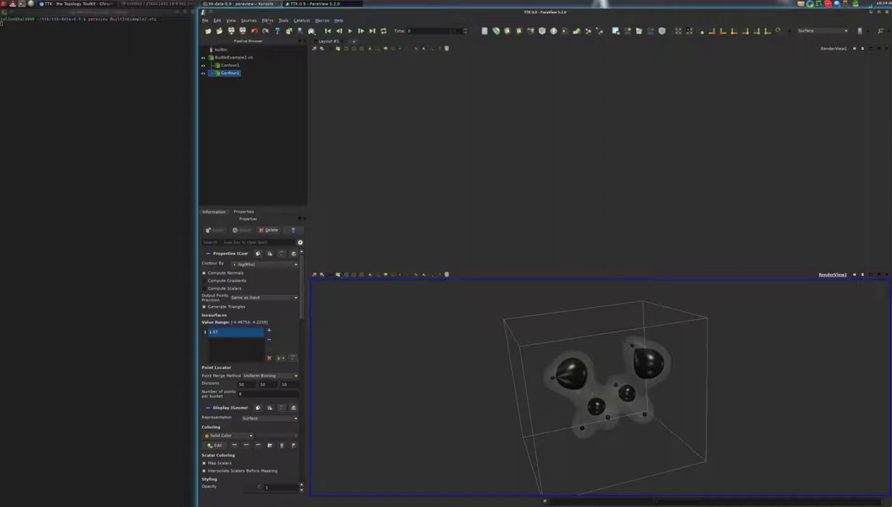
pyautogui.click(267, 21)
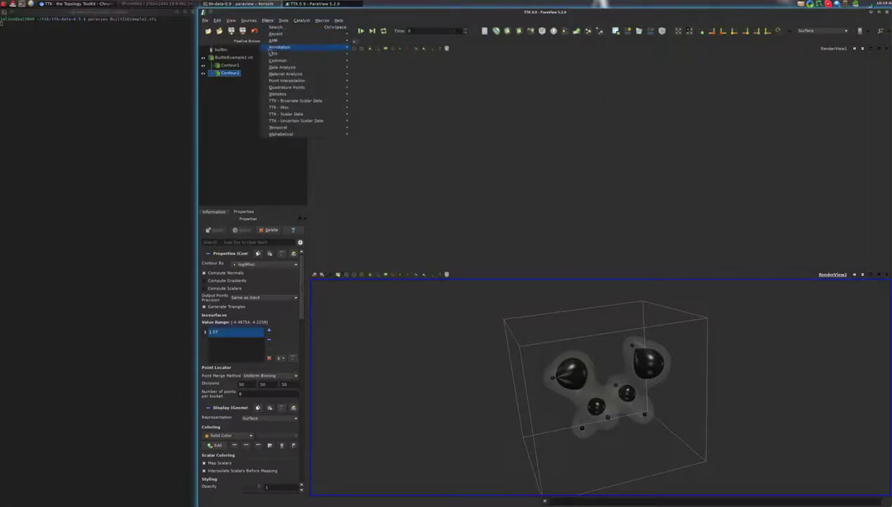
pyautogui.moveTo(279, 134)
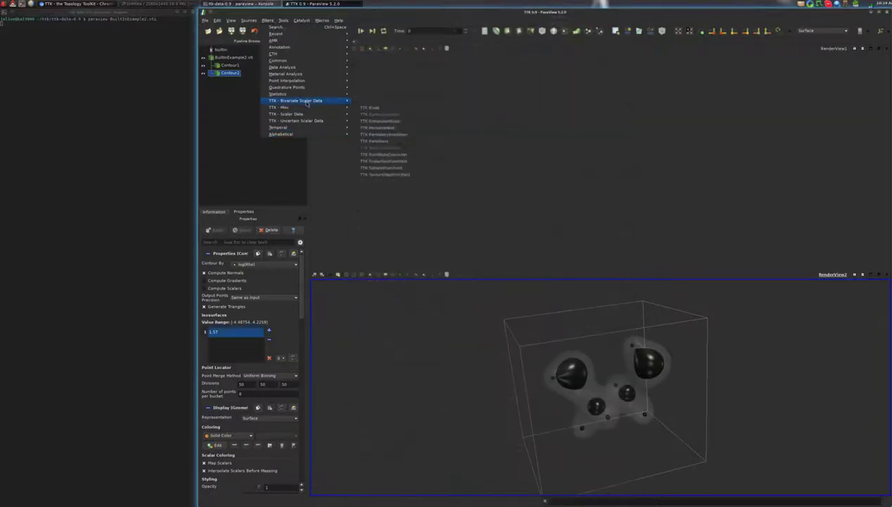
pyautogui.moveTo(300, 115)
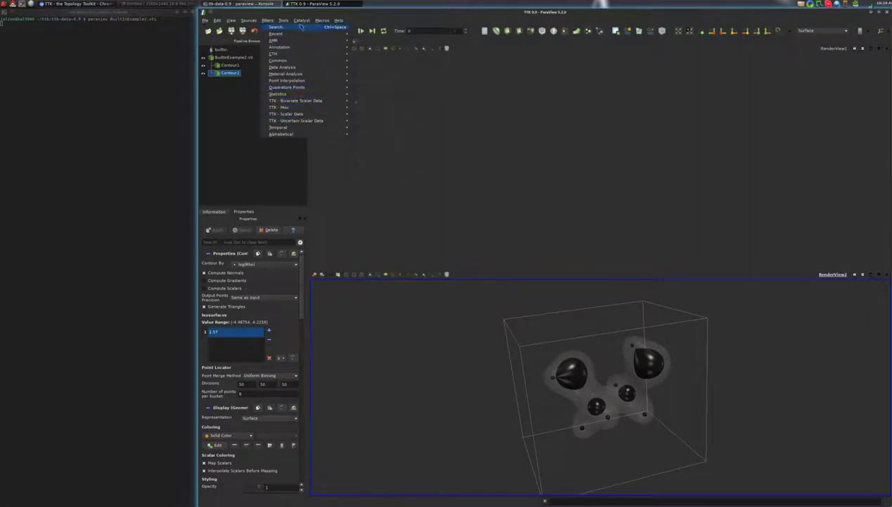
pyautogui.moveTo(279, 32)
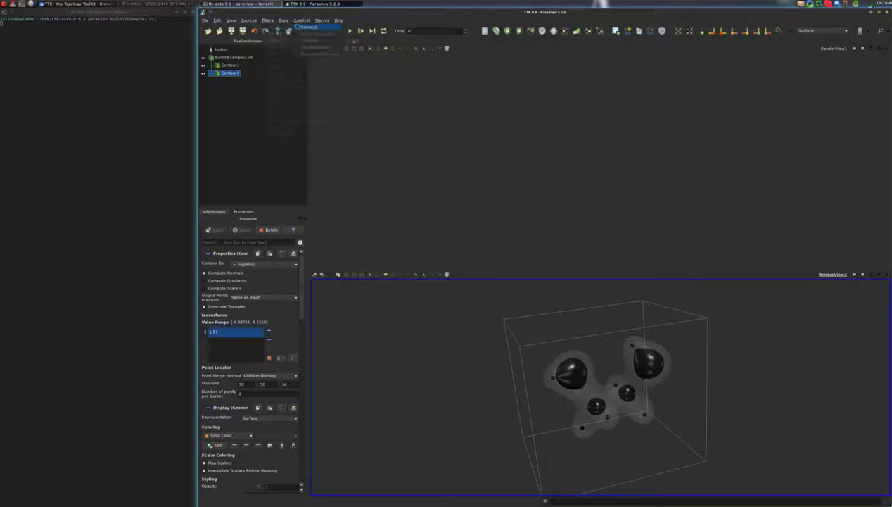
pyautogui.click(274, 20)
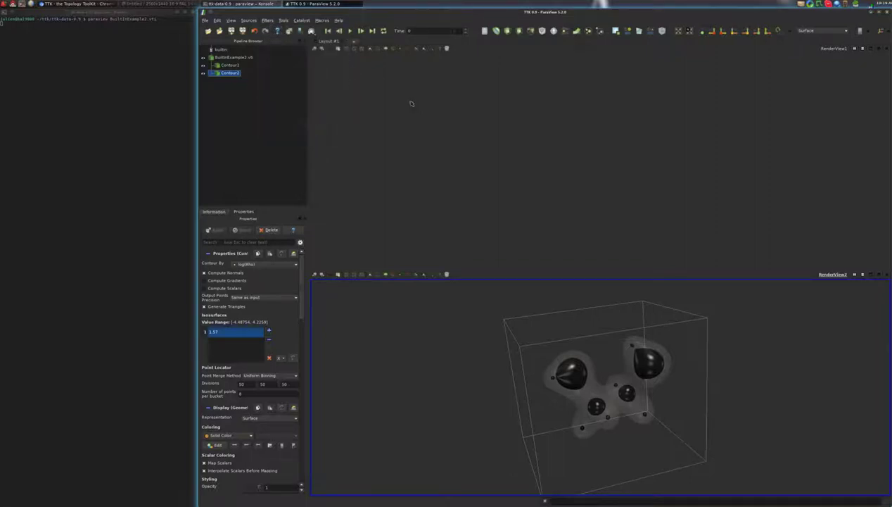
pyautogui.moveTo(586, 347); pyautogui.dragTo(591, 355)
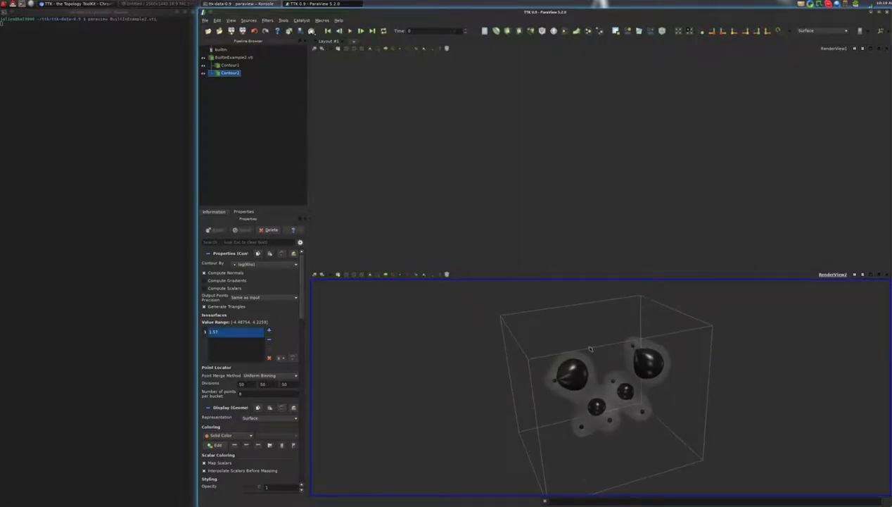
pyautogui.hotkey('ctrl', 'space')
pyautogui.write('con')
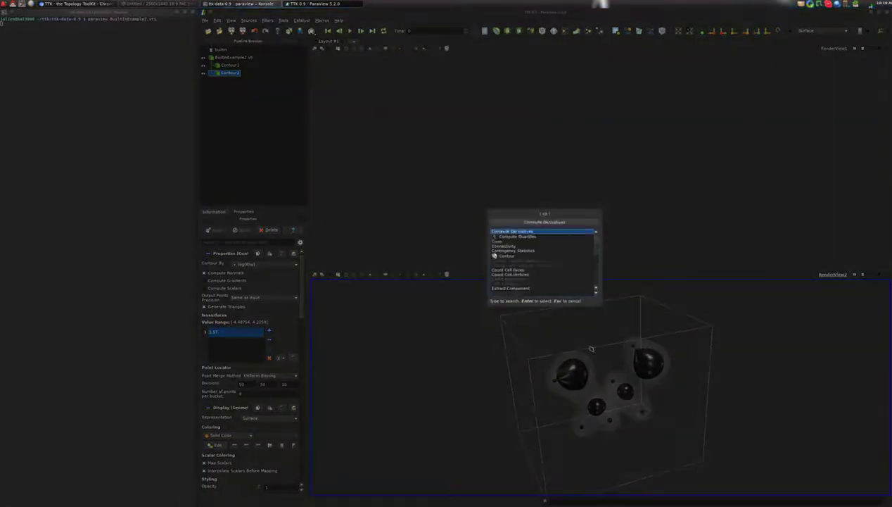
pyautogui.press('Escape')
pyautogui.press('Escape')
# Add a third Contour filter to the dataset, contouring by log(s) at the isovalue -0.575, and apply it.
pyautogui.click(241, 56)
pyautogui.hotkey('ctrl', 'space')
pyautogui.write('contour')
pyautogui.press('Return')
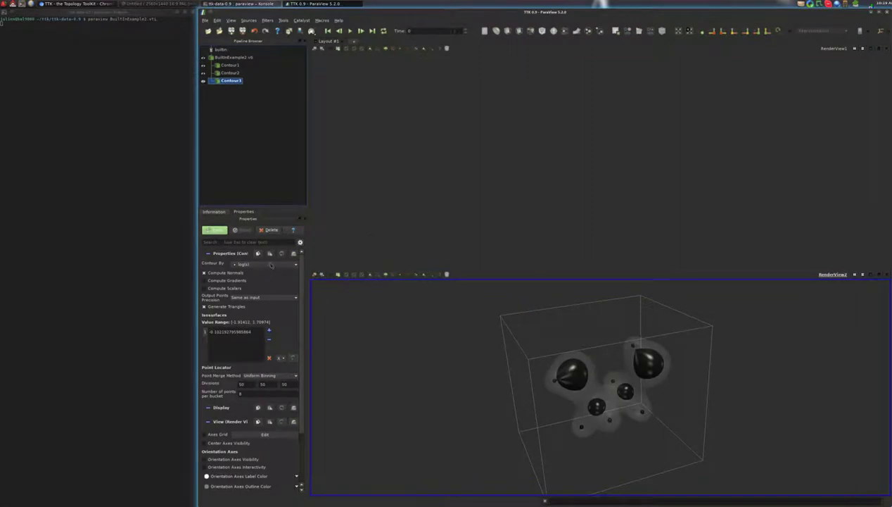
pyautogui.doubleClick(252, 332)
pyautogui.press('BackSpace')
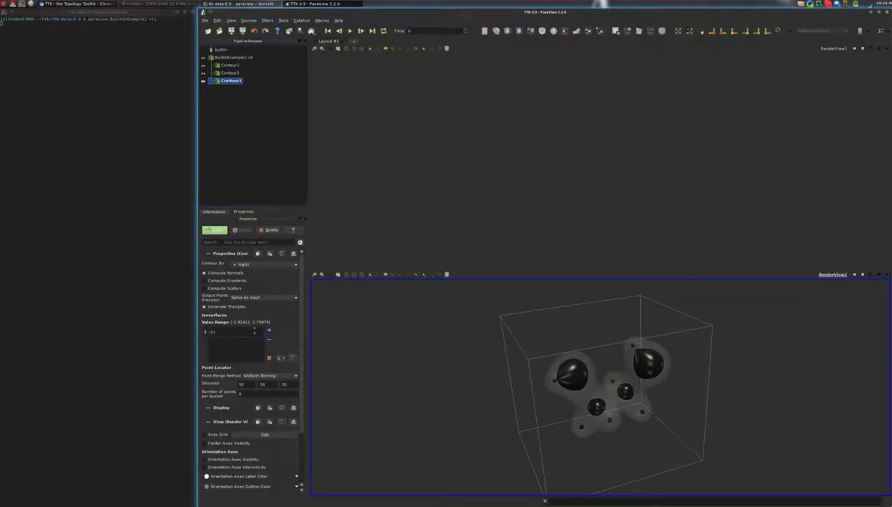
pyautogui.press('Return')
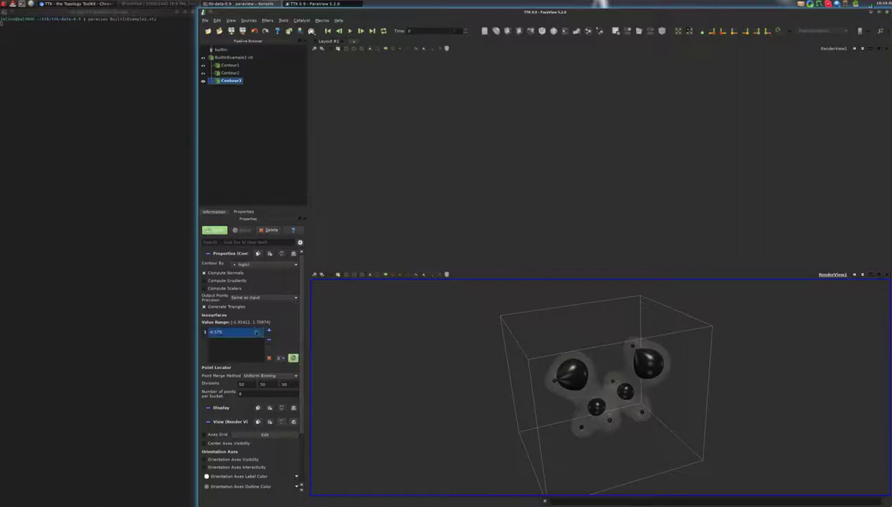
pyautogui.hotkey('alt', 'a')
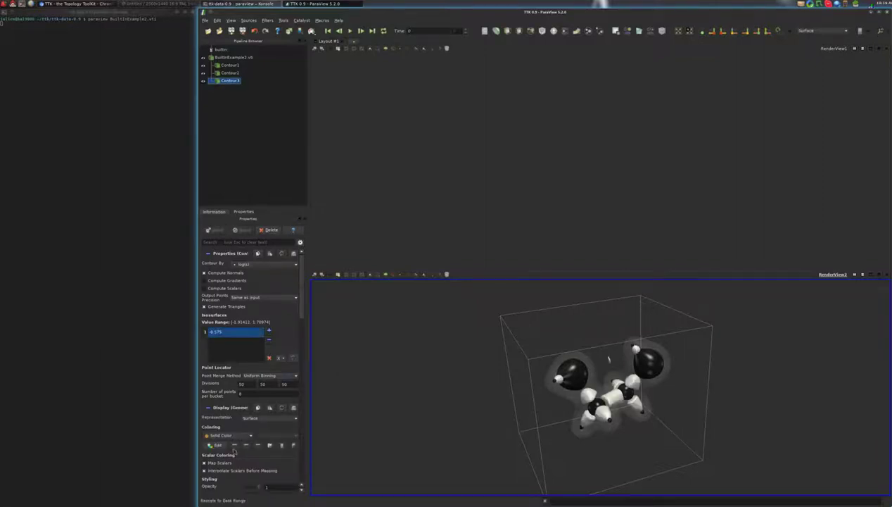
# Give the third contour a solid blue color.
pyautogui.click(215, 444)
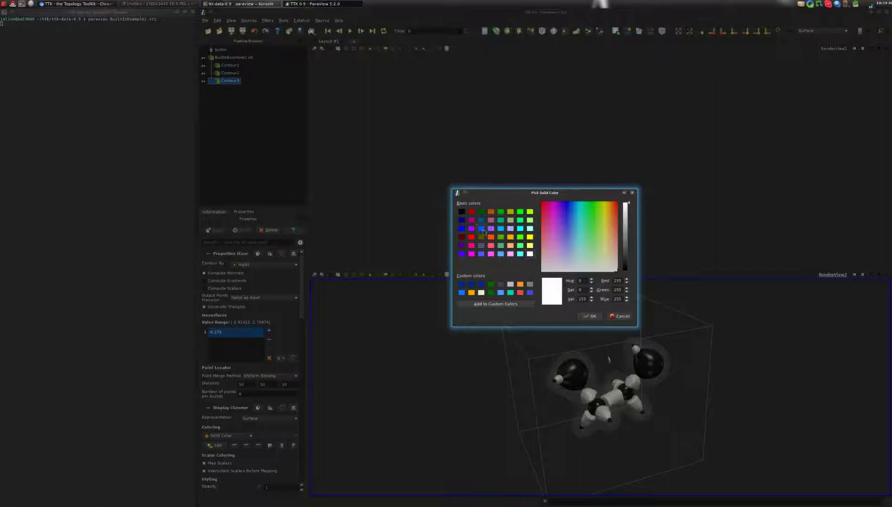
pyautogui.click(481, 228)
pyautogui.click(590, 316)
pyautogui.moveTo(562, 372); pyautogui.dragTo(622, 334)
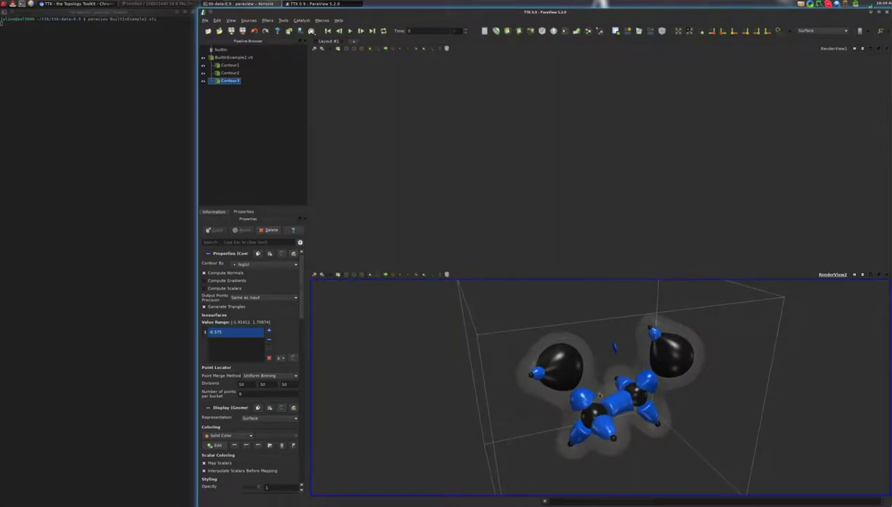
pyautogui.moveTo(625, 397); pyautogui.dragTo(649, 398)
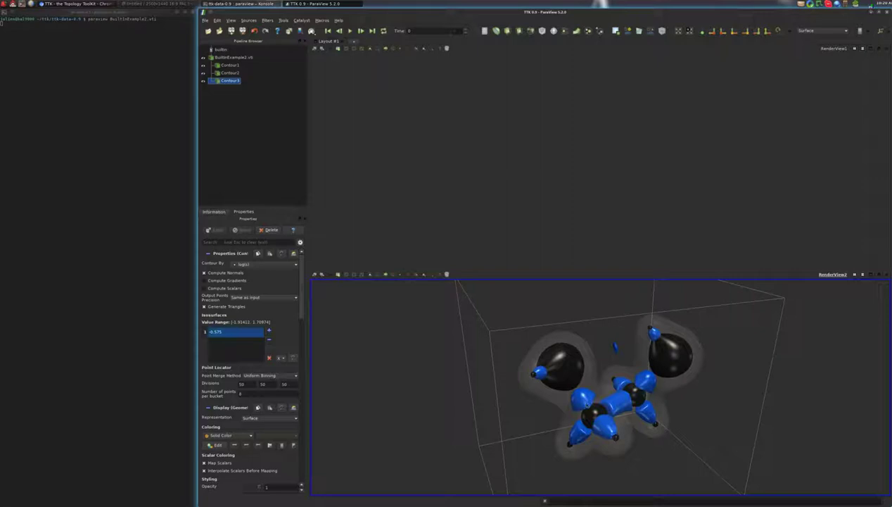
# Activate the empty upper render view and add a TTK ContinuousScatterplot filter to the BuiltInExample2.vti dataset.
pyautogui.click(449, 217)
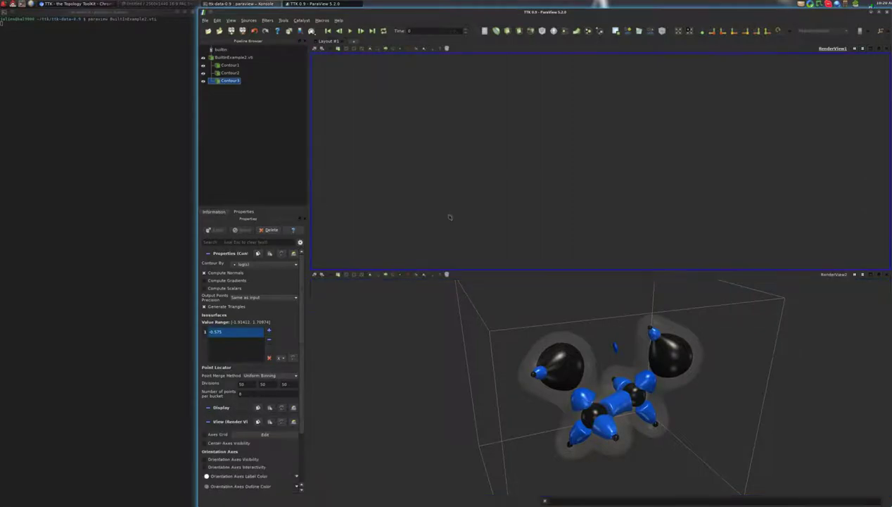
pyautogui.click(248, 58)
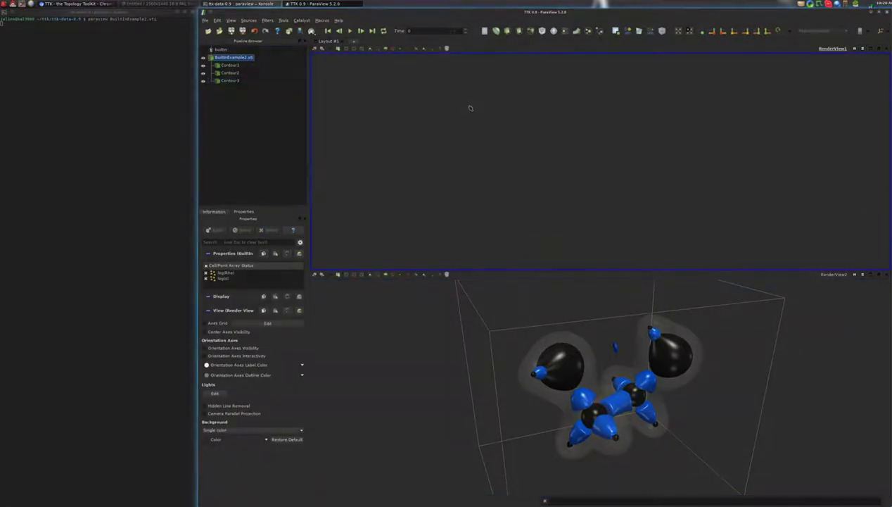
pyautogui.hotkey('ctrl', 'space')
pyautogui.press('Escape')
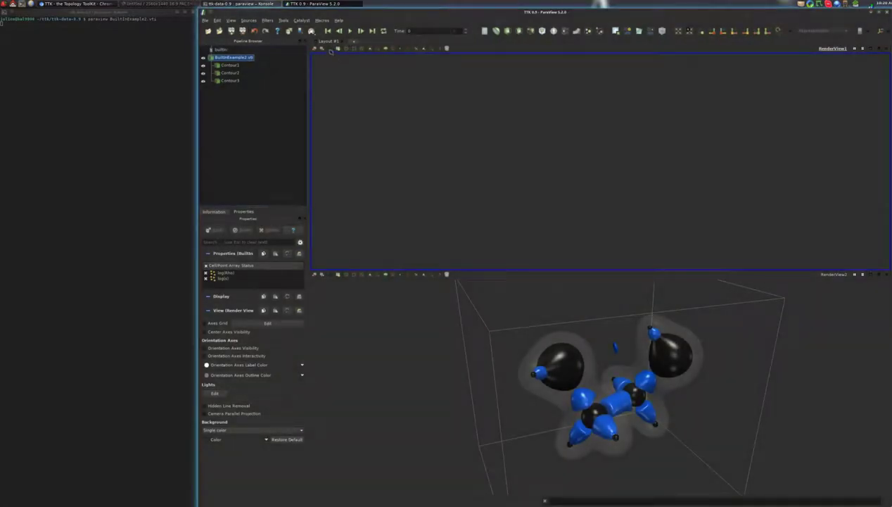
pyautogui.hotkey('ctrl', 'space')
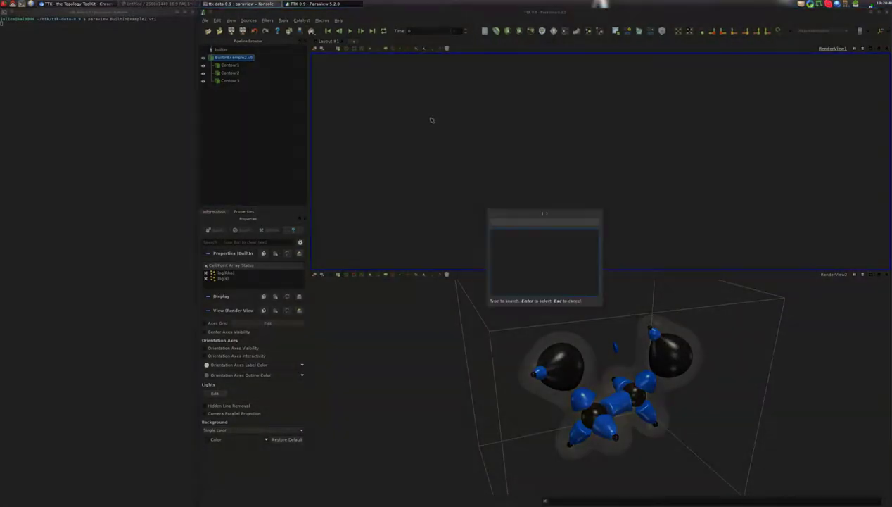
pyautogui.write('continu')
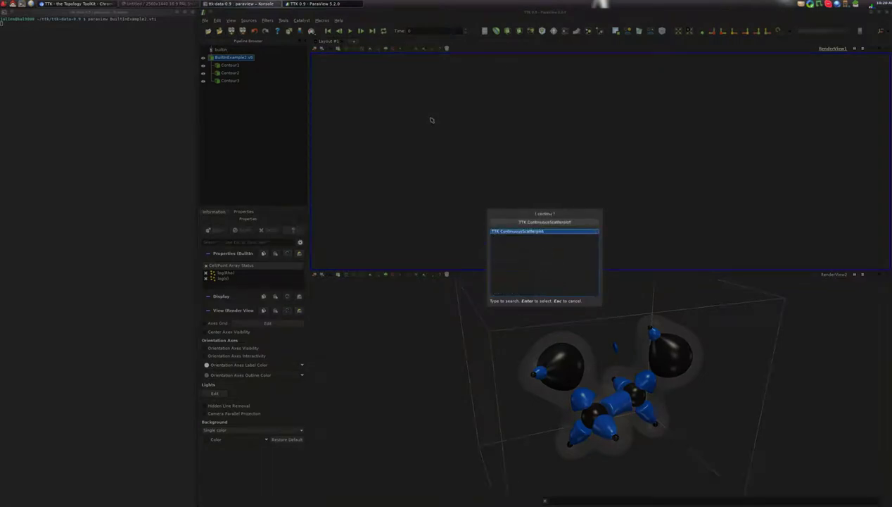
pyautogui.press('Return')
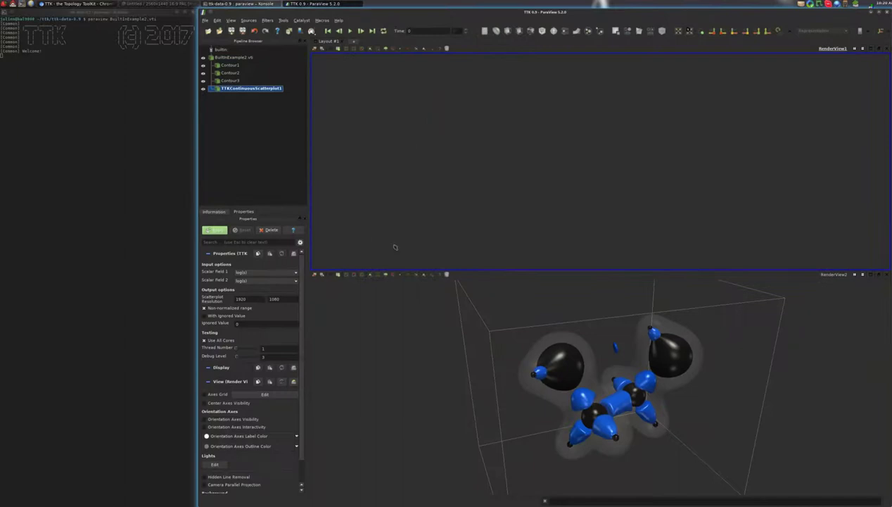
# Compute the scatterplot with log(Rho) as scalar field 1, log(s) as scalar field 2 and a resolution of 1024 by 768.
pyautogui.click(268, 280)
pyautogui.click(259, 279)
pyautogui.doubleClick(247, 298)
pyautogui.write('1024')
pyautogui.press('Tab')
pyautogui.write('1')
pyautogui.click(216, 230)
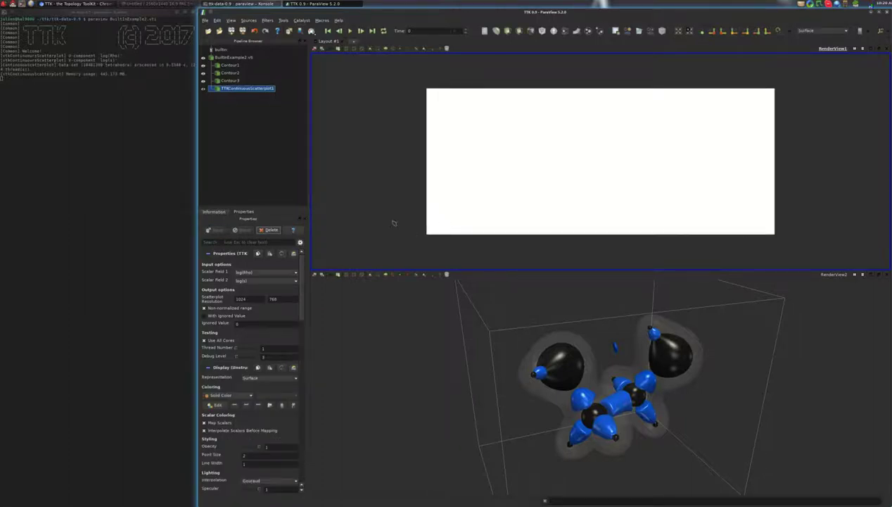
# Color the continuous scatterplot by Density with a log scale color mapping, and dismiss the output messages.
pyautogui.click(247, 396)
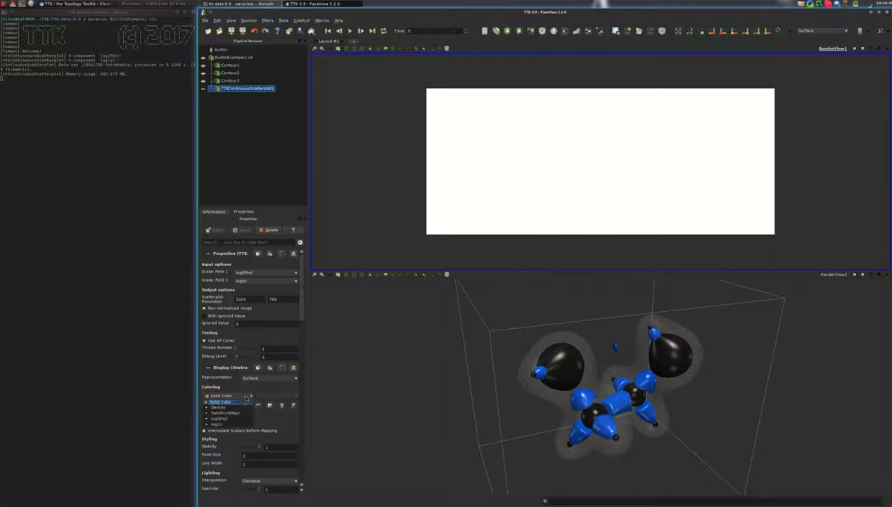
pyautogui.click(240, 408)
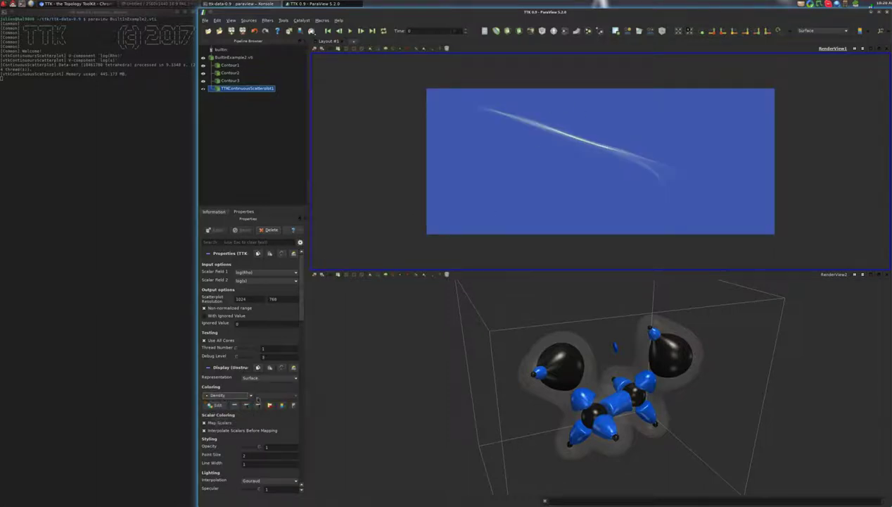
pyautogui.click(214, 405)
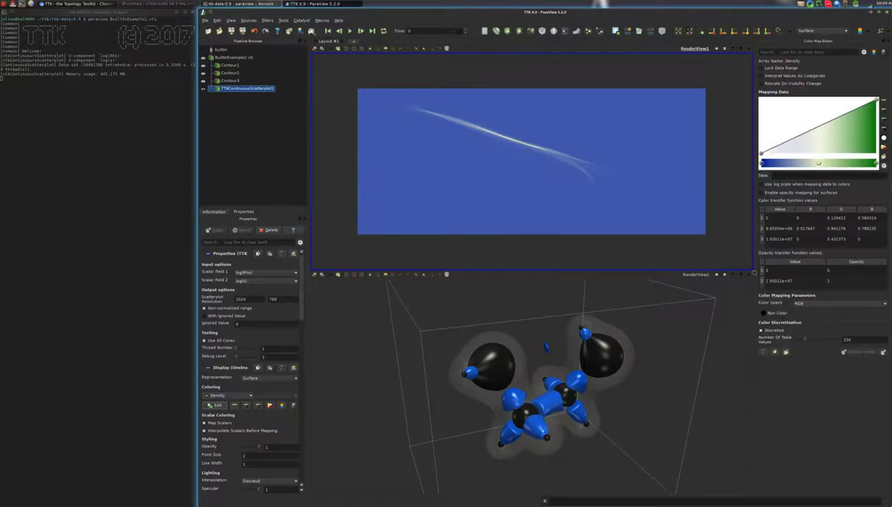
pyautogui.click(806, 184)
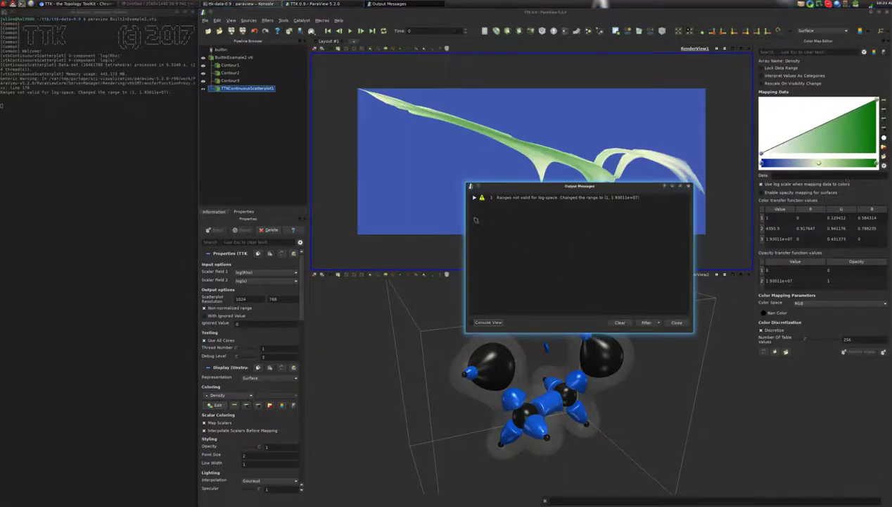
pyautogui.click(732, 126)
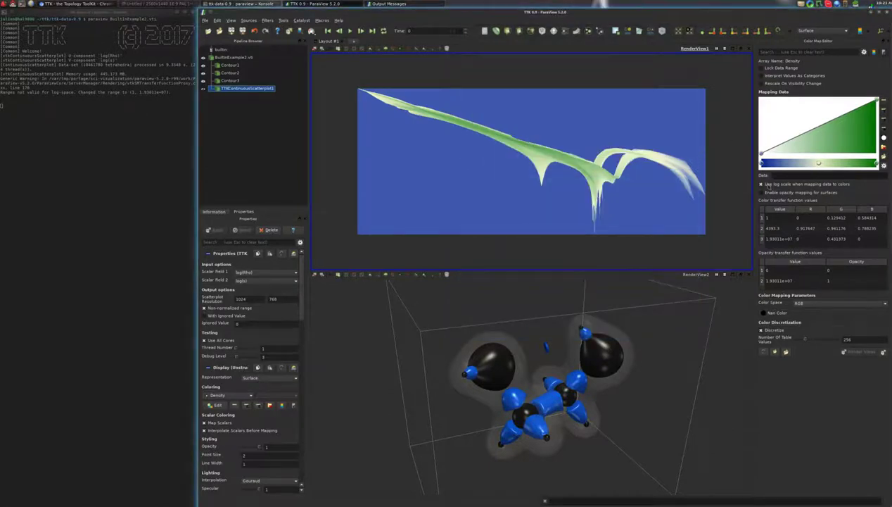
# Reshape the Density color transfer function by adding three control points and moving the pale one to about 500,000, and close the Color Map Editor.
pyautogui.moveTo(819, 164); pyautogui.dragTo(866, 161)
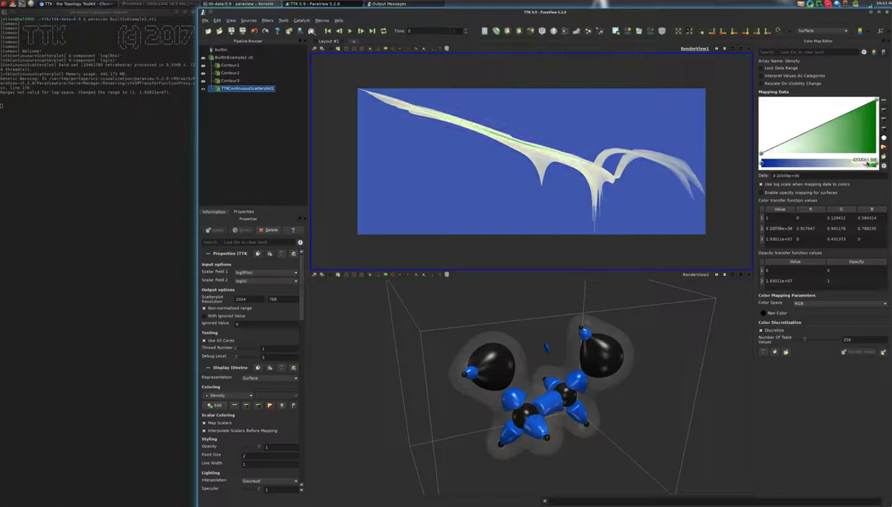
pyautogui.click(830, 162)
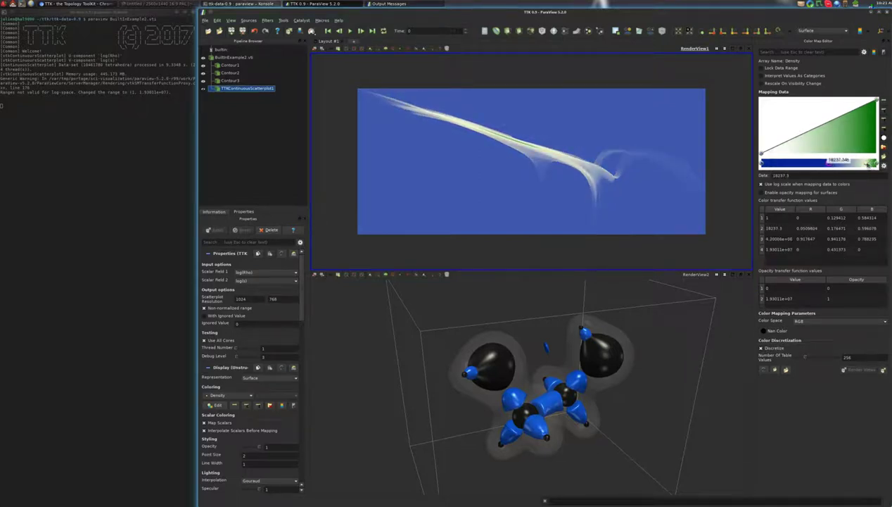
pyautogui.click(871, 165)
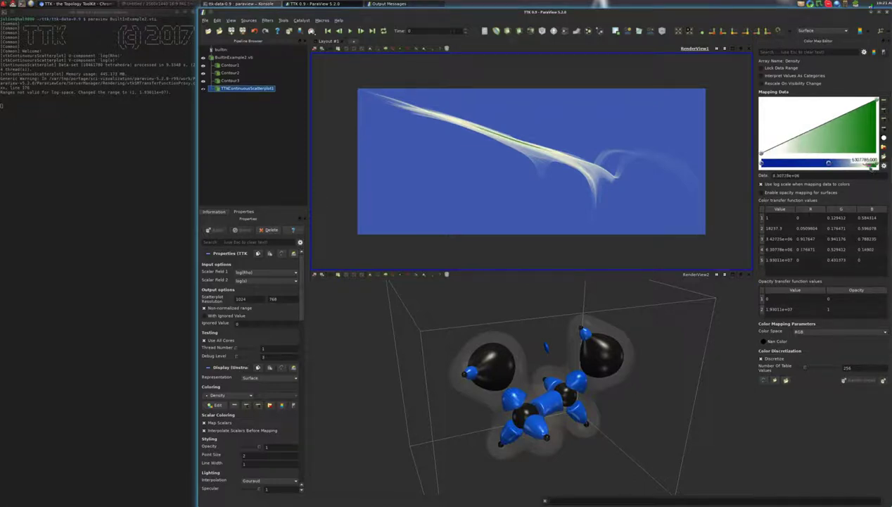
pyautogui.click(829, 163)
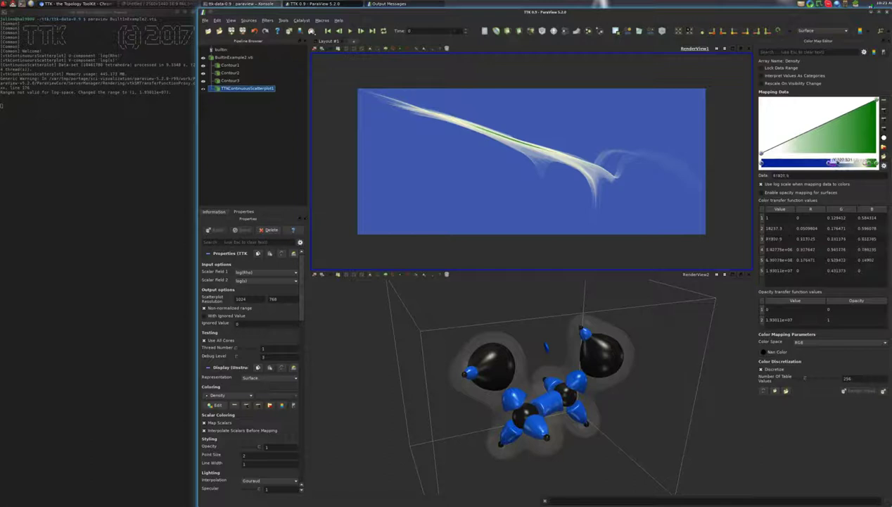
pyautogui.moveTo(866, 165); pyautogui.dragTo(831, 164)
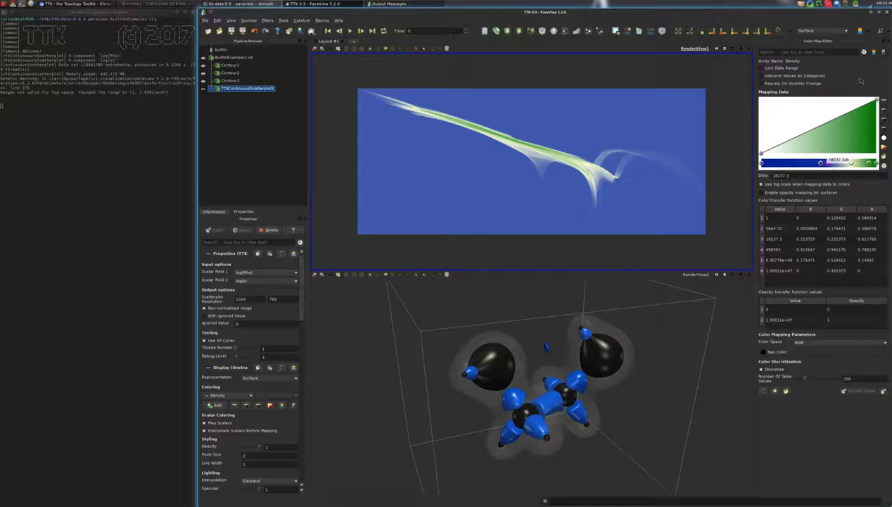
pyautogui.click(888, 42)
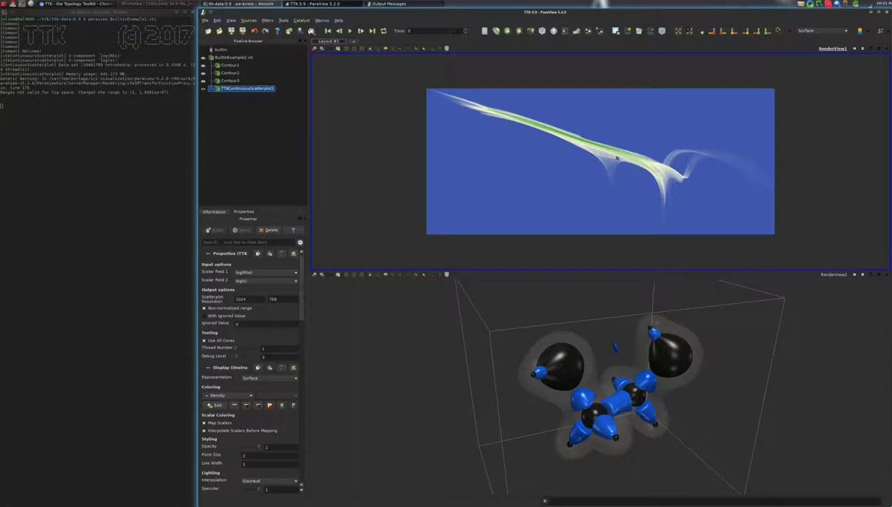
# Select the second contour and make the upper scatterplot render view active.
pyautogui.scroll(2, 611, 169)
pyautogui.scroll(-1, 611, 175)
pyautogui.moveTo(609, 186); pyautogui.dragTo(604, 181, button='middle')
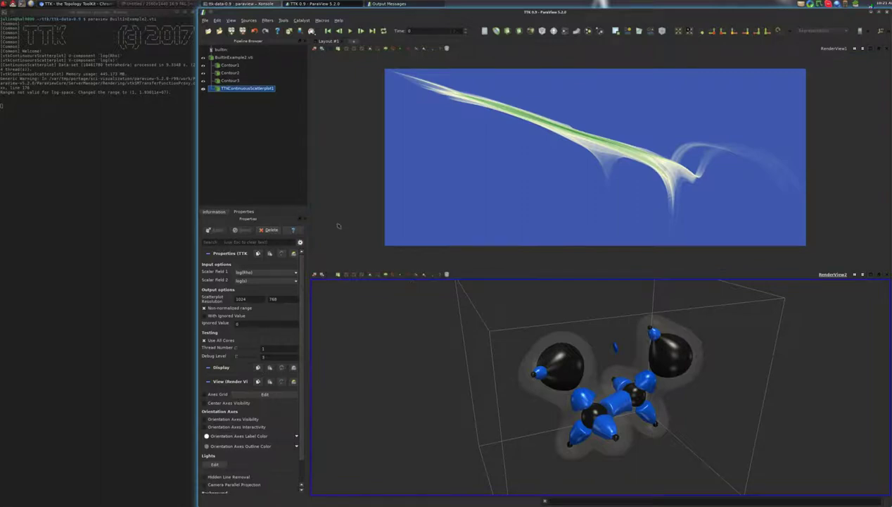
pyautogui.click(230, 74)
pyautogui.click(537, 155)
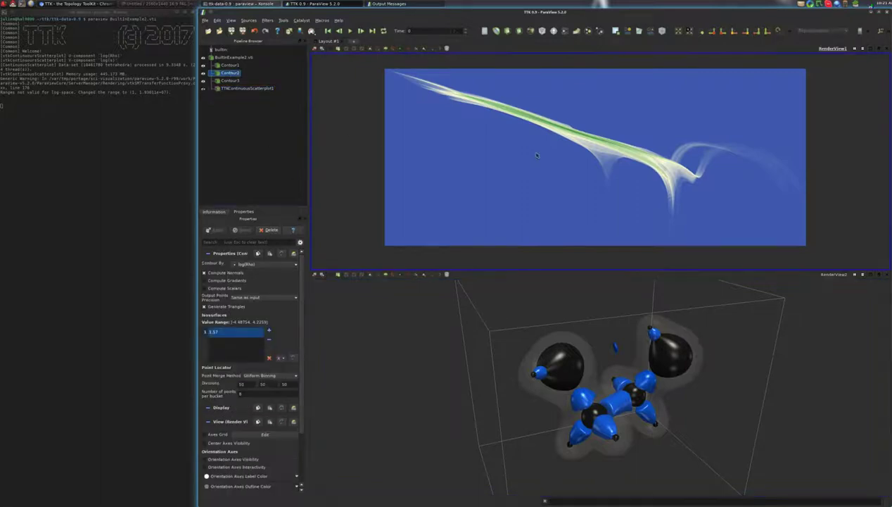
pyautogui.hotkey('ctrl', 'space')
pyautogui.write('proj')
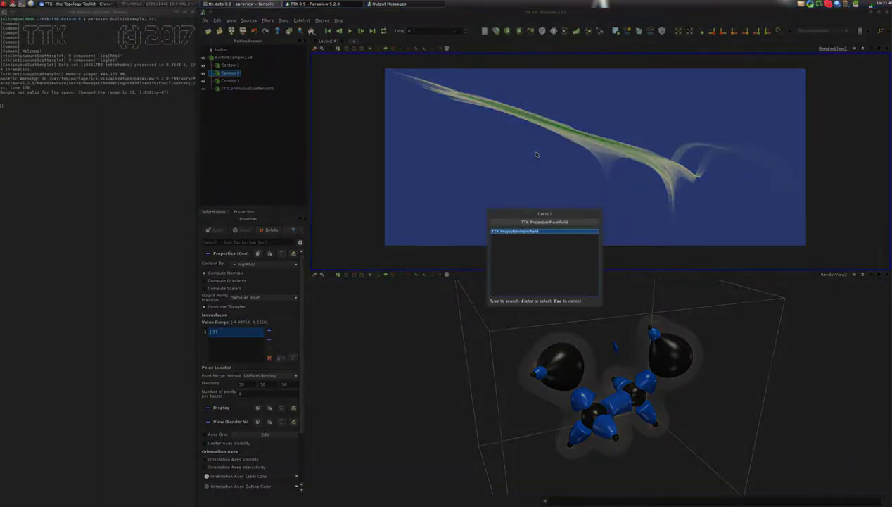
pyautogui.press('Return')
pyautogui.click(275, 281)
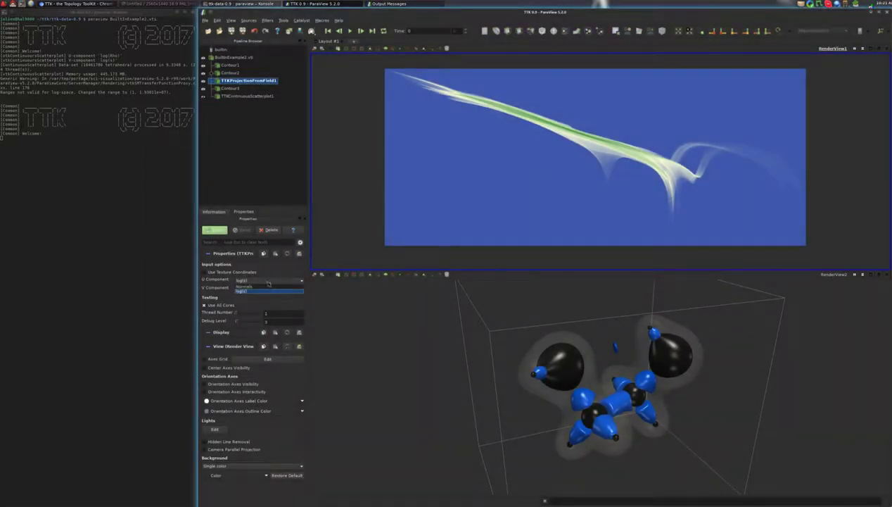
pyautogui.click(270, 281)
pyautogui.click(231, 74)
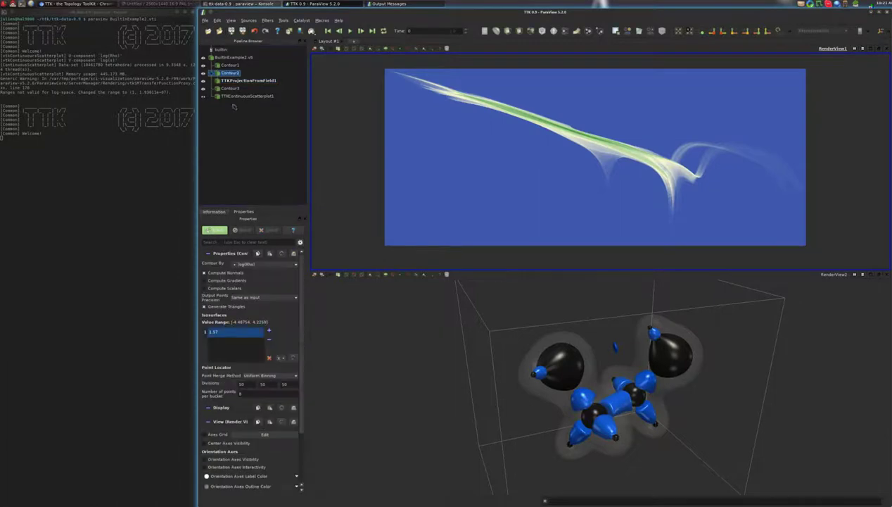
pyautogui.click(236, 81)
pyautogui.click(272, 230)
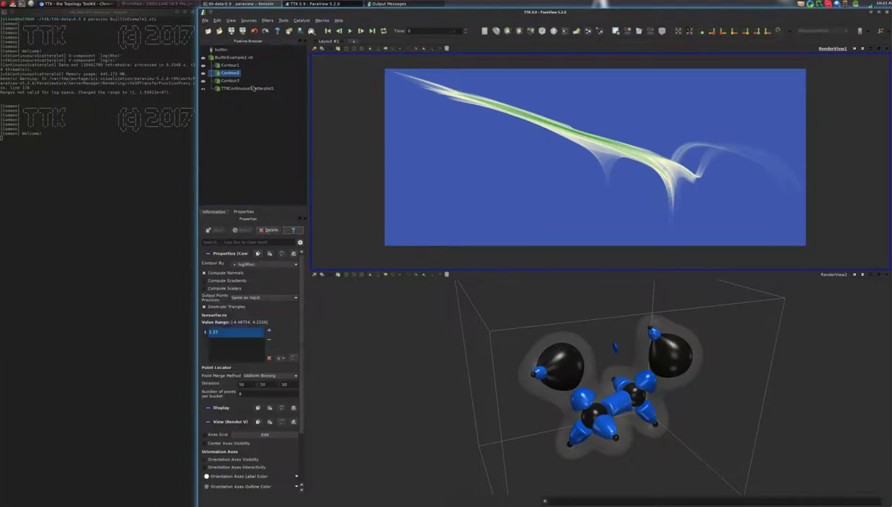
# Enable Compute Scalars on the second and third contours and apply the change to each.
pyautogui.click(220, 288)
pyautogui.click(216, 230)
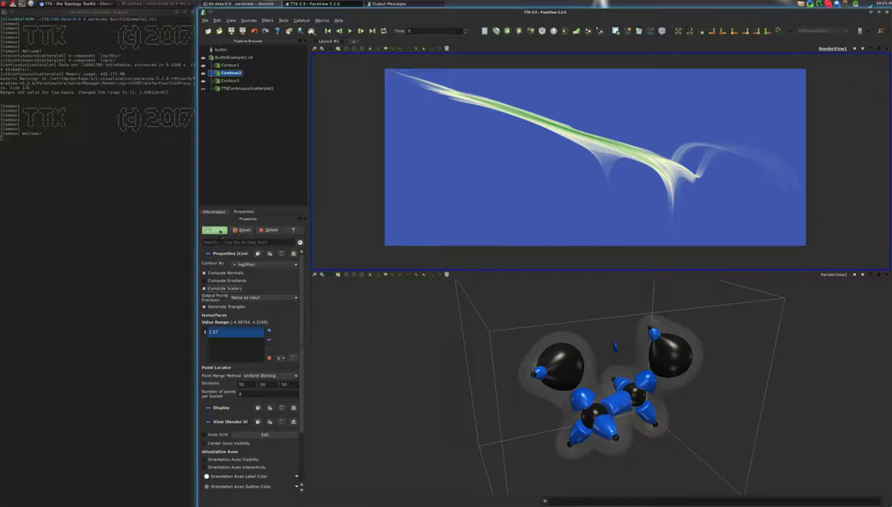
pyautogui.click(231, 81)
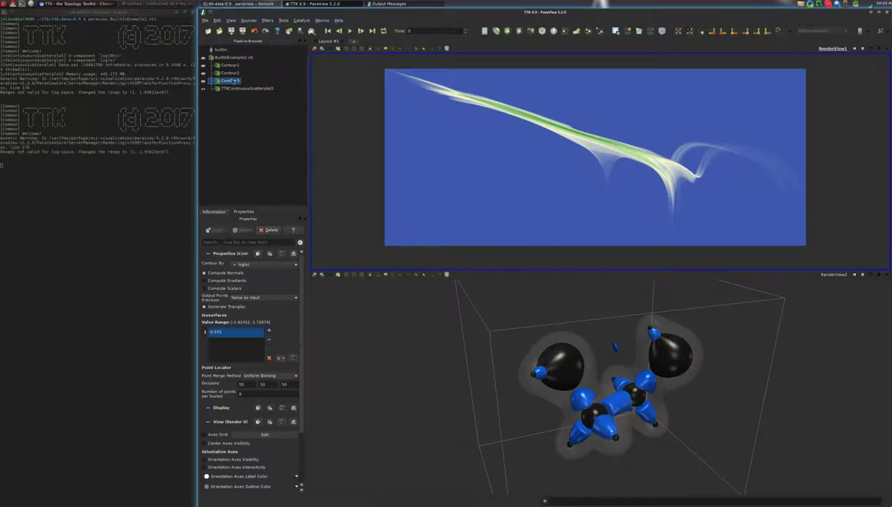
pyautogui.click(221, 289)
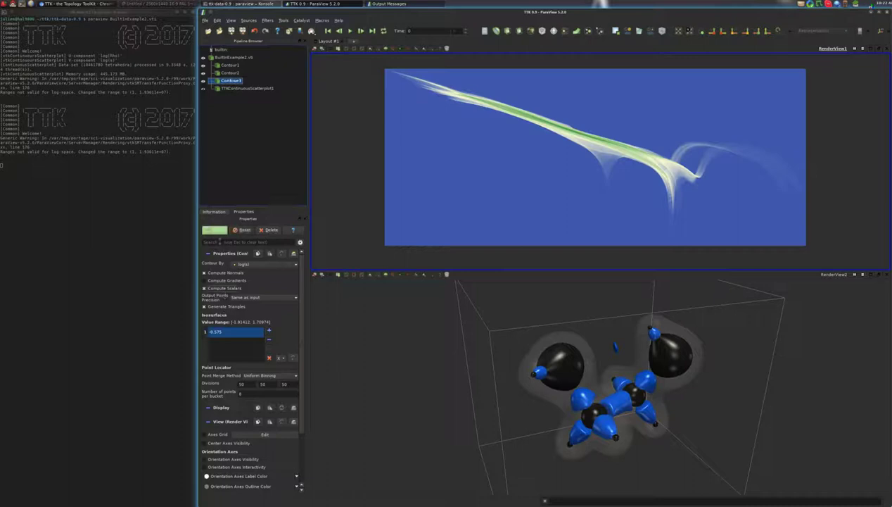
pyautogui.click(216, 230)
# Apply a TTK ProjectionFromField filter to the second contour, with log(Rho) as U component and log(s) as V component.
pyautogui.click(228, 73)
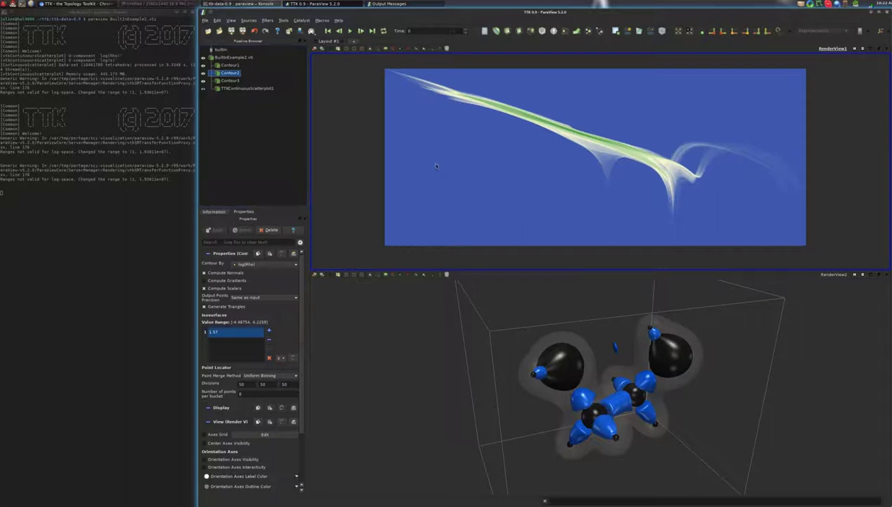
pyautogui.hotkey('ctrl', 'space')
pyautogui.write('proj')
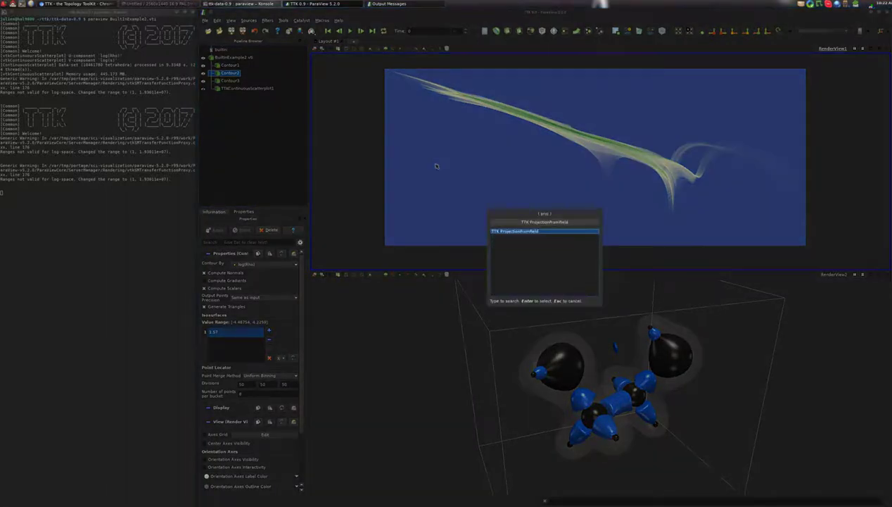
pyautogui.press('Return')
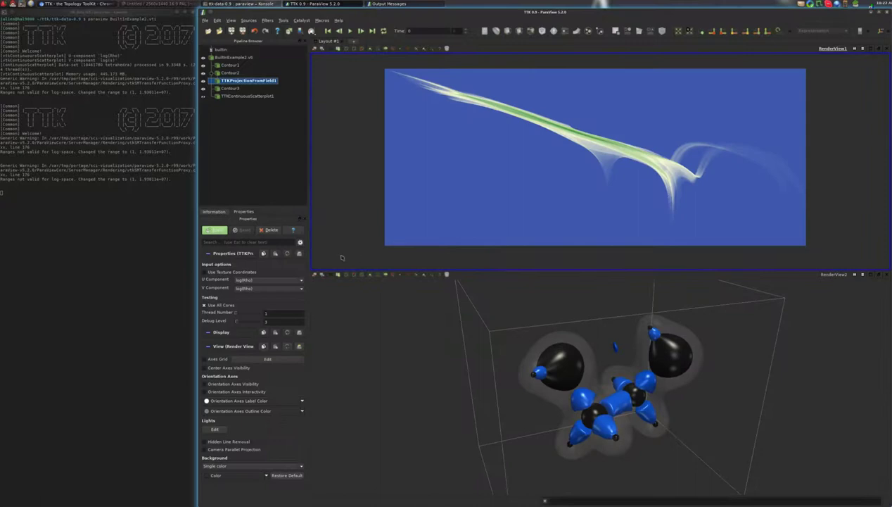
pyautogui.click(250, 280)
pyautogui.click(253, 279)
pyautogui.click(257, 287)
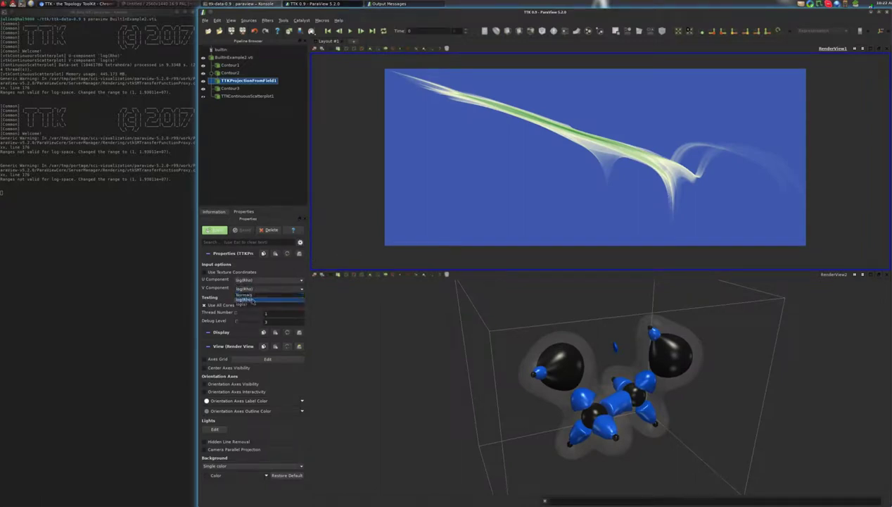
pyautogui.click(247, 304)
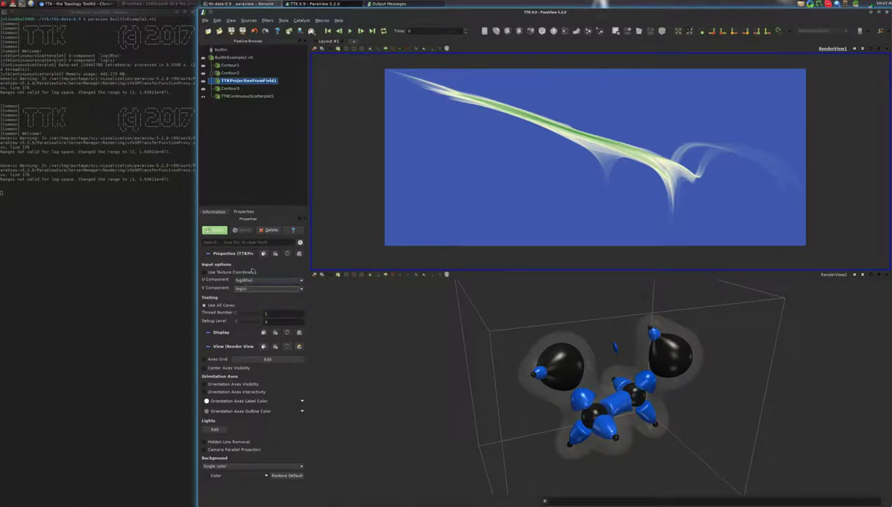
pyautogui.click(215, 229)
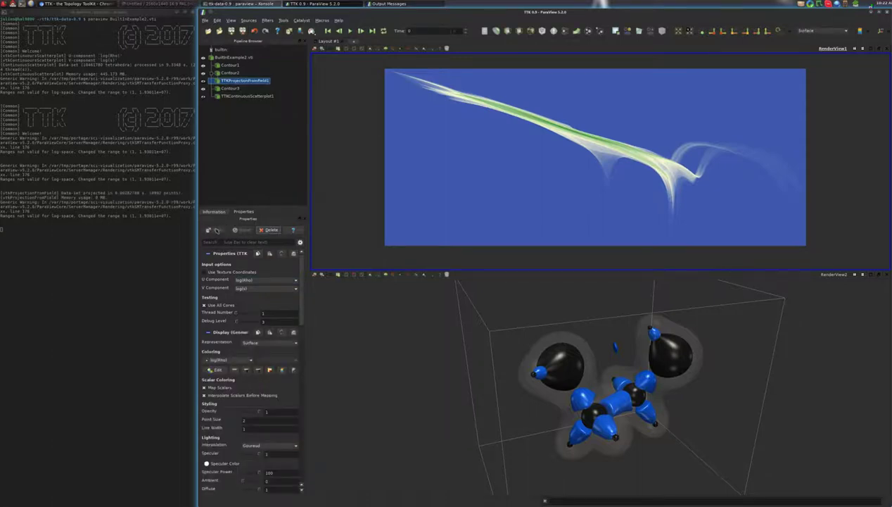
# Apply an Extract Edges filter to the second contour's projection.
pyautogui.hotkey('ctrl', 'space')
pyautogui.write('edge')
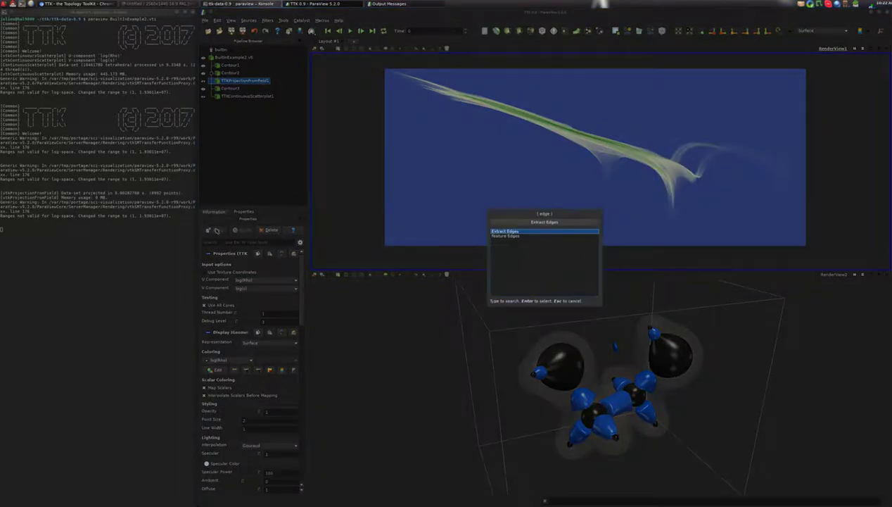
pyautogui.press('Return')
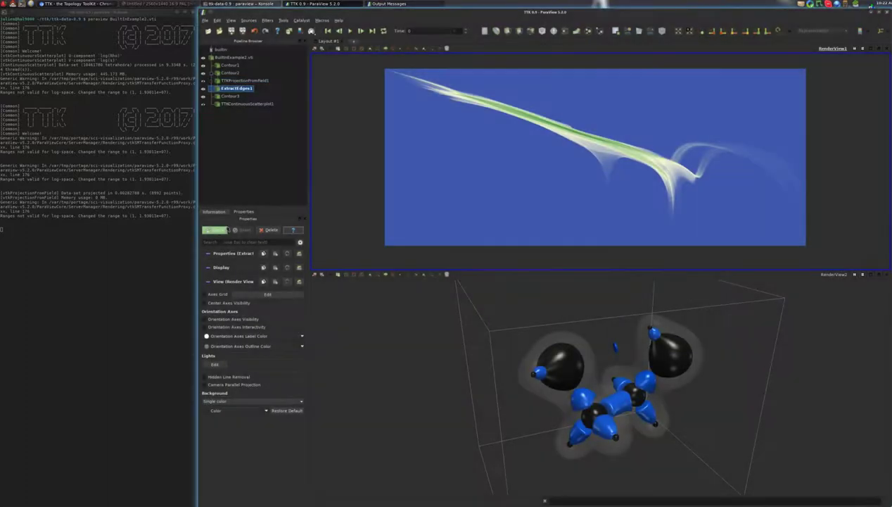
pyautogui.click(214, 230)
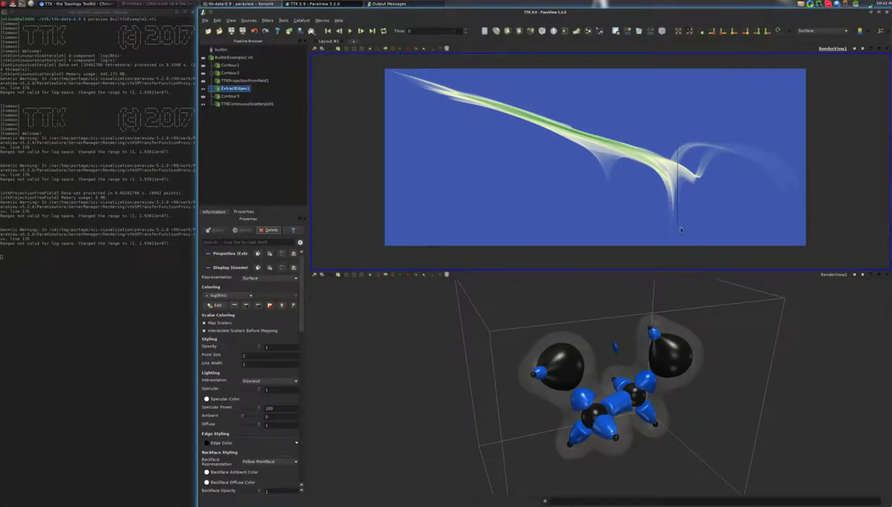
# Apply a Tube filter with a radius of 0.02 to the extracted edges.
pyautogui.hotkey('ctrl', 'space')
pyautogui.write('tube')
pyautogui.press('Return')
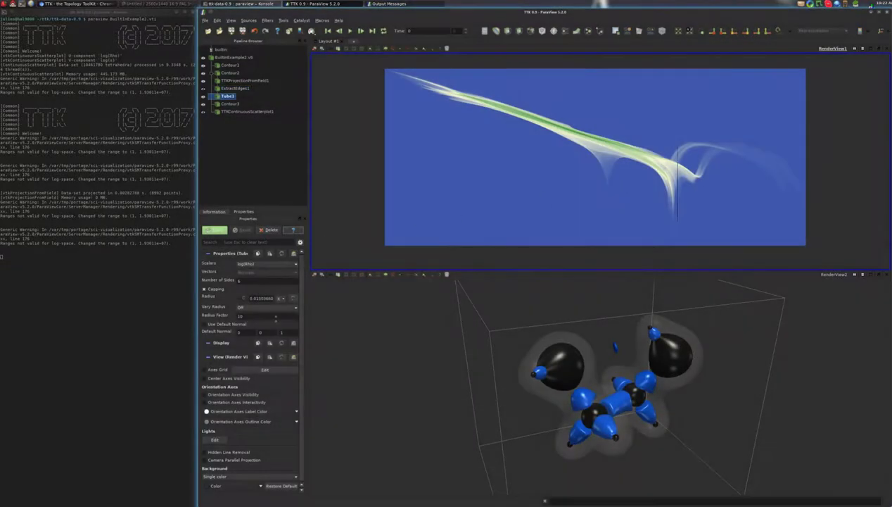
pyautogui.doubleClick(254, 297)
pyautogui.write('0.03')
pyautogui.click(222, 232)
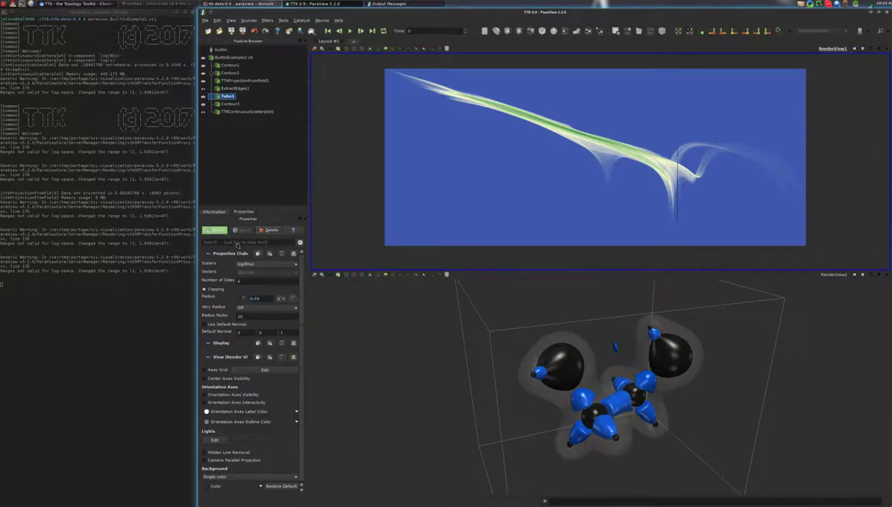
pyautogui.click(259, 298)
pyautogui.press('BackSpace')
pyautogui.write('2')
pyautogui.click(216, 231)
# Give the tube a solid black color.
pyautogui.click(227, 370)
pyautogui.click(218, 366)
pyautogui.click(214, 380)
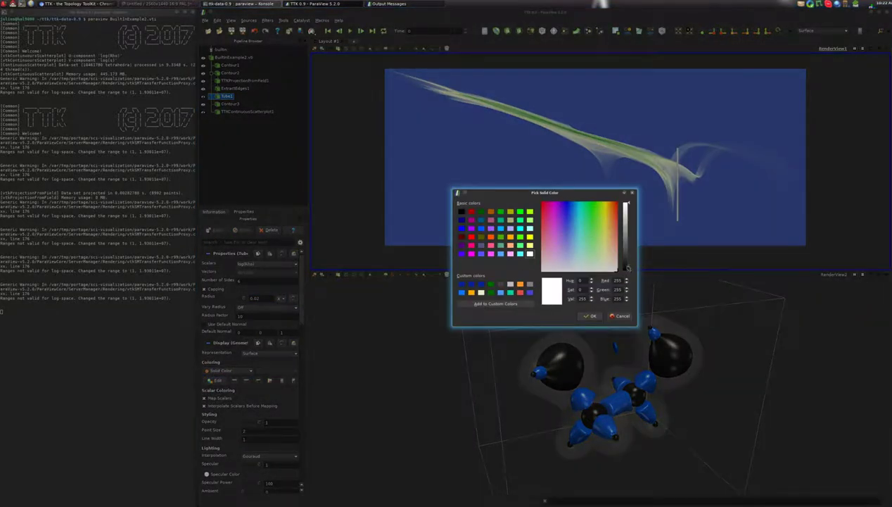
pyautogui.click(623, 269)
pyautogui.click(589, 316)
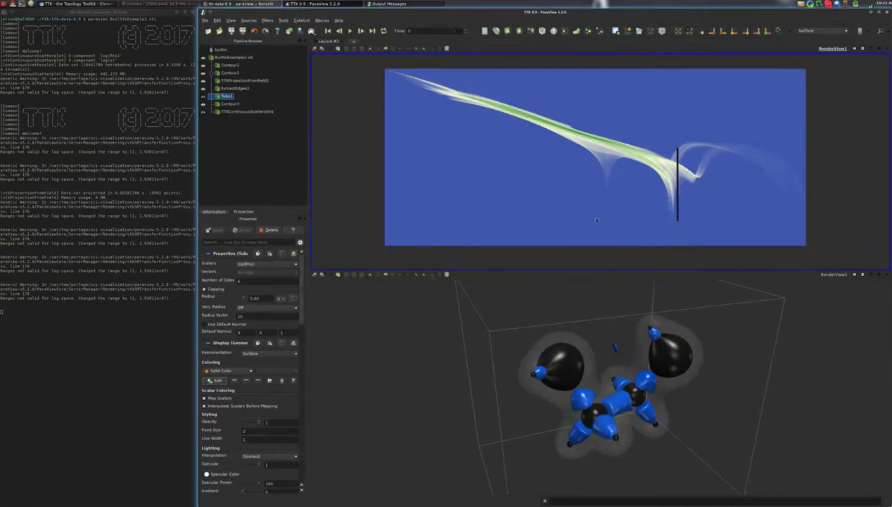
# Apply a TTK ProjectionFromField filter to the third contour in the upper render view, with log(Rho) as U component and log(s) as V component.
pyautogui.moveTo(612, 394); pyautogui.dragTo(602, 409)
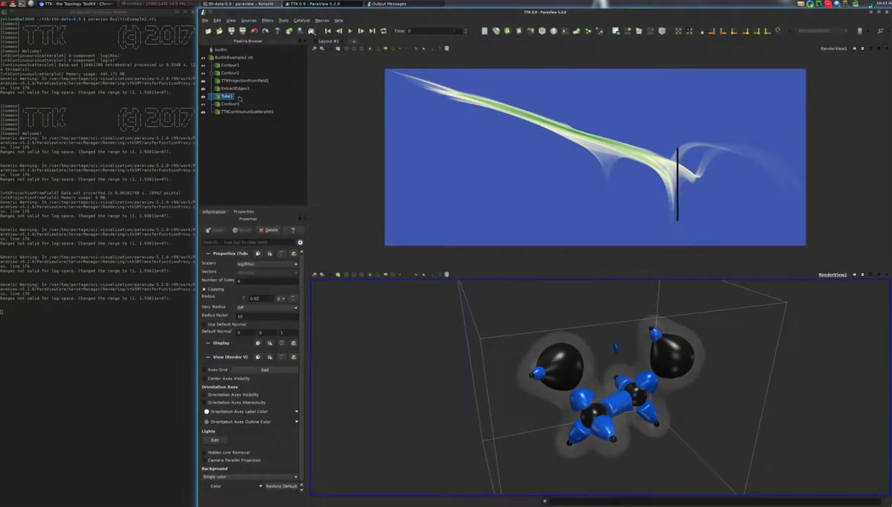
pyautogui.click(232, 74)
pyautogui.click(230, 104)
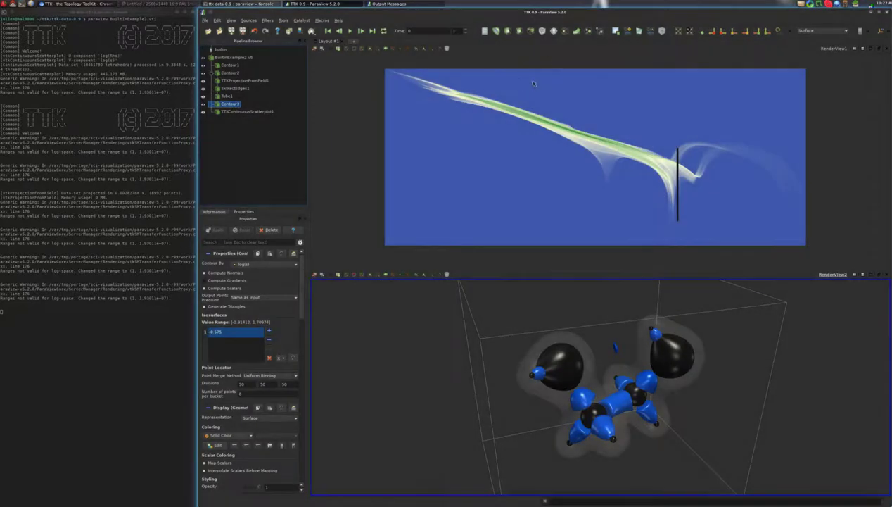
pyautogui.click(548, 72)
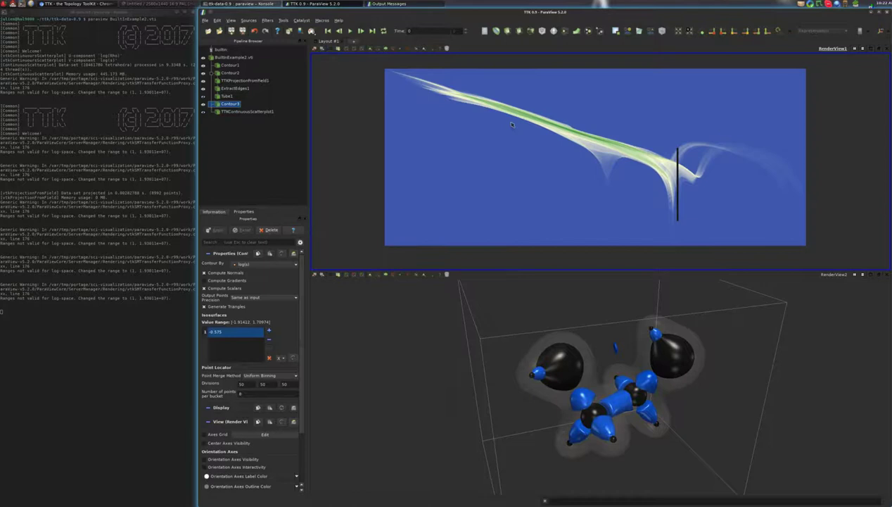
pyautogui.hotkey('ctrl', 'space')
pyautogui.write('proj')
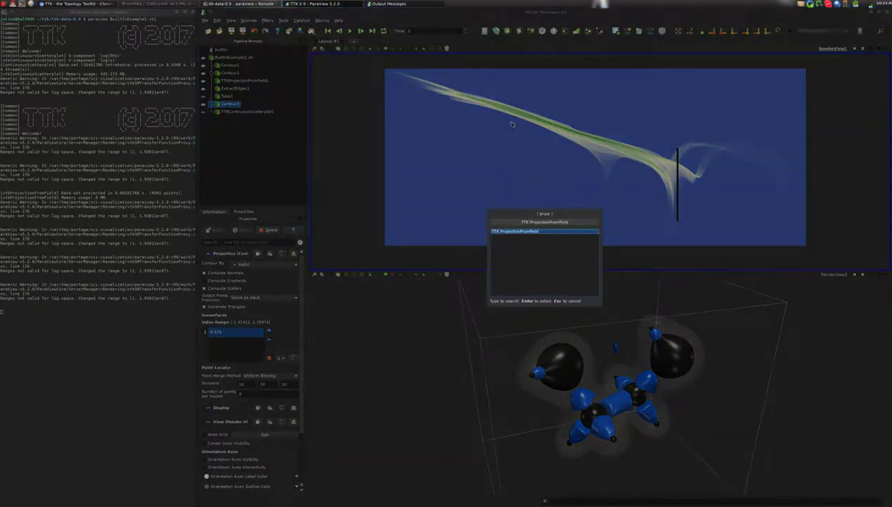
pyautogui.press('Return')
pyautogui.click(274, 280)
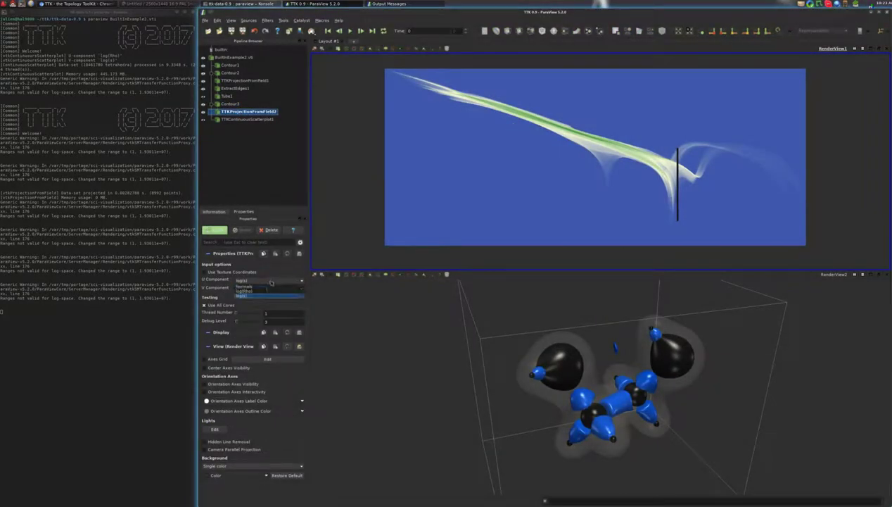
pyautogui.click(264, 290)
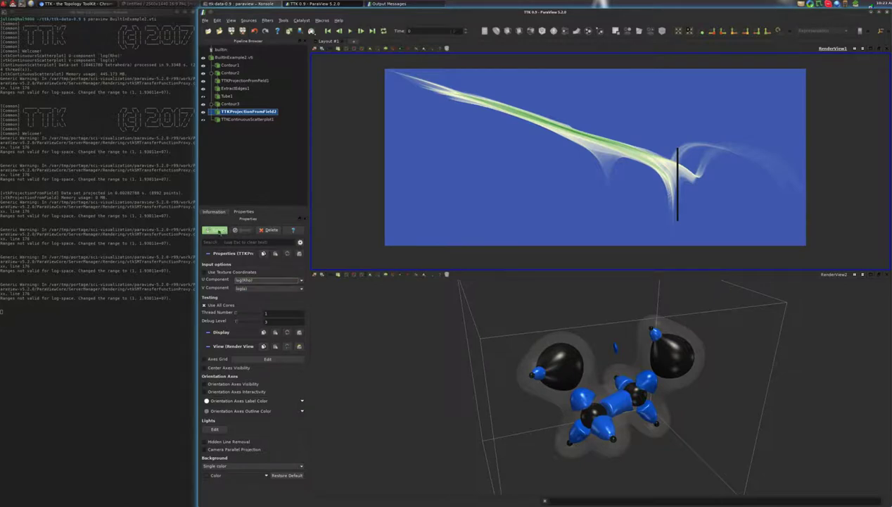
pyautogui.click(215, 230)
# Apply an Extract Edges filter to the third contour's projection.
pyautogui.hotkey('ctrl', 'space')
pyautogui.write('extract edges')
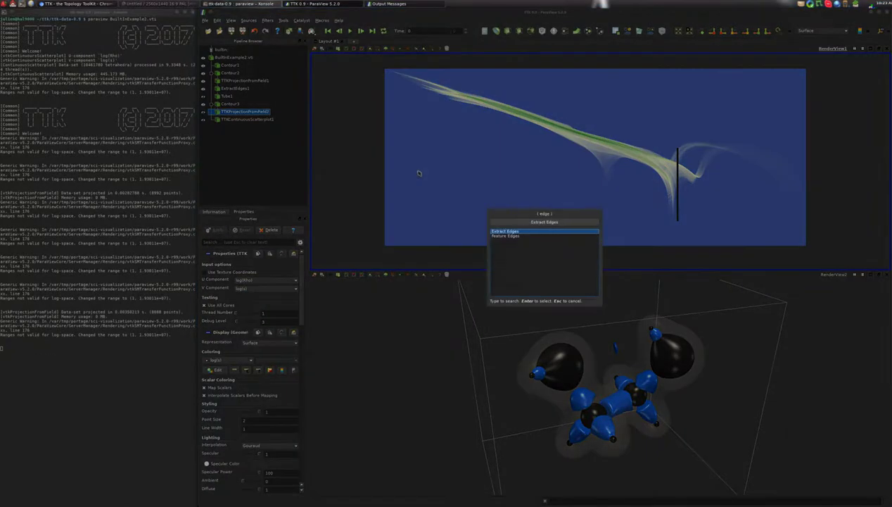
pyautogui.press('Return')
pyautogui.click(222, 230)
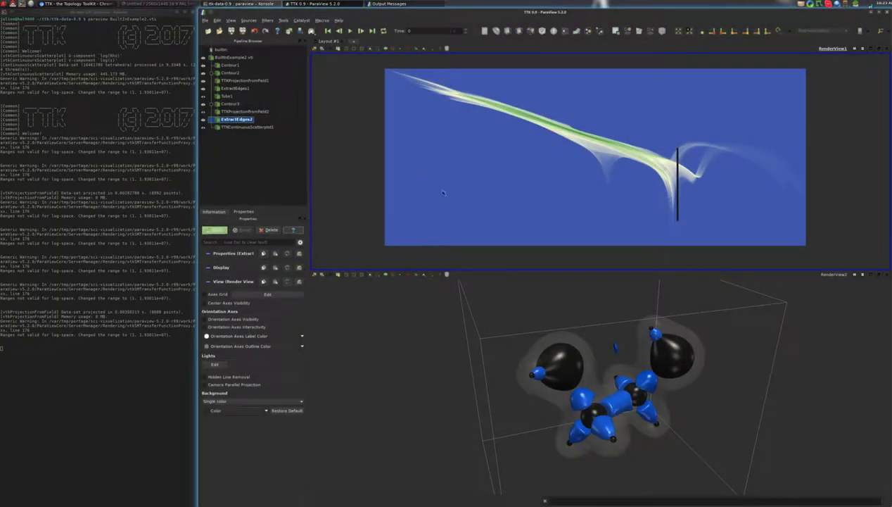
# Apply a Tube filter with a radius of 0.02 to the third contour's extracted edges.
pyautogui.hotkey('ctrl', 'space')
pyautogui.write('tube')
pyautogui.press('Return')
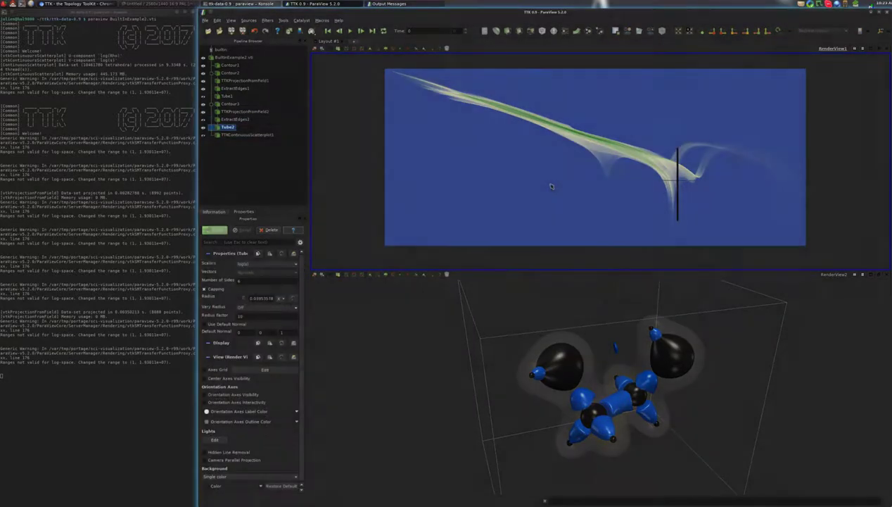
pyautogui.click(223, 229)
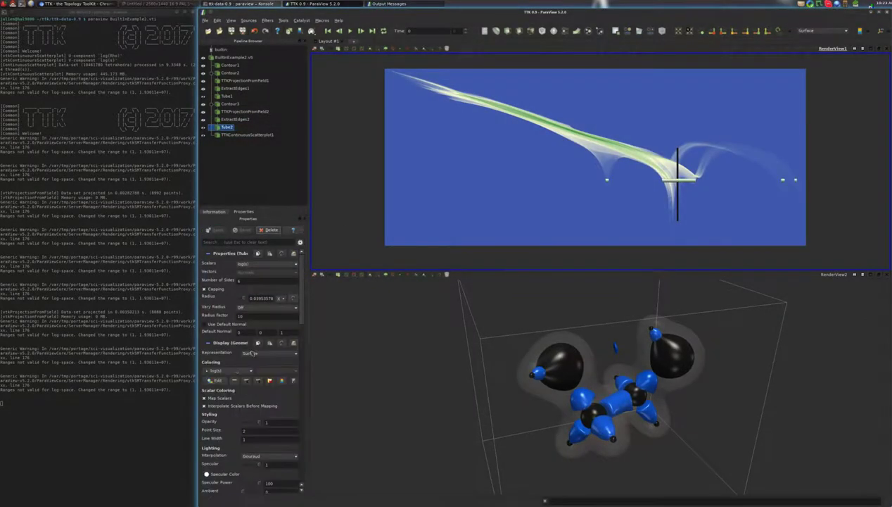
pyautogui.click(225, 377)
pyautogui.write('0.02')
pyautogui.press('Return')
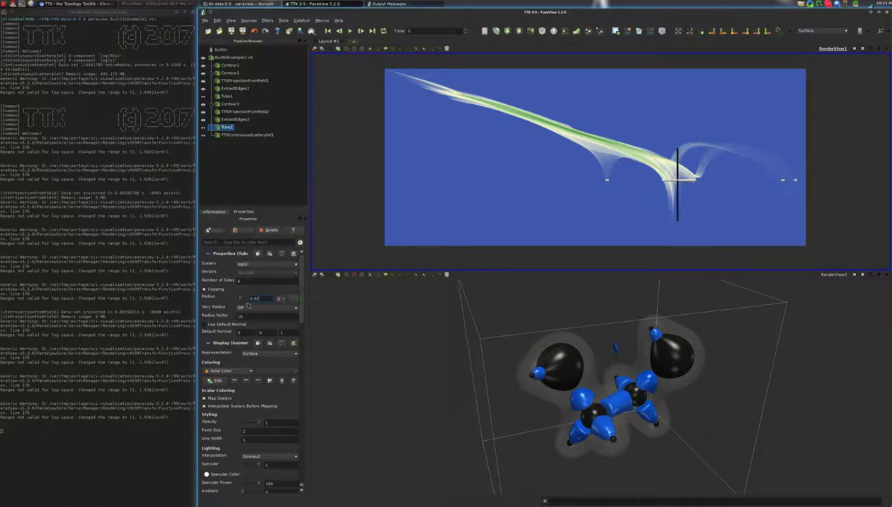
# Give the third contour's projection tube a solid blue color.
pyautogui.click(218, 370)
pyautogui.click(221, 377)
pyautogui.click(216, 380)
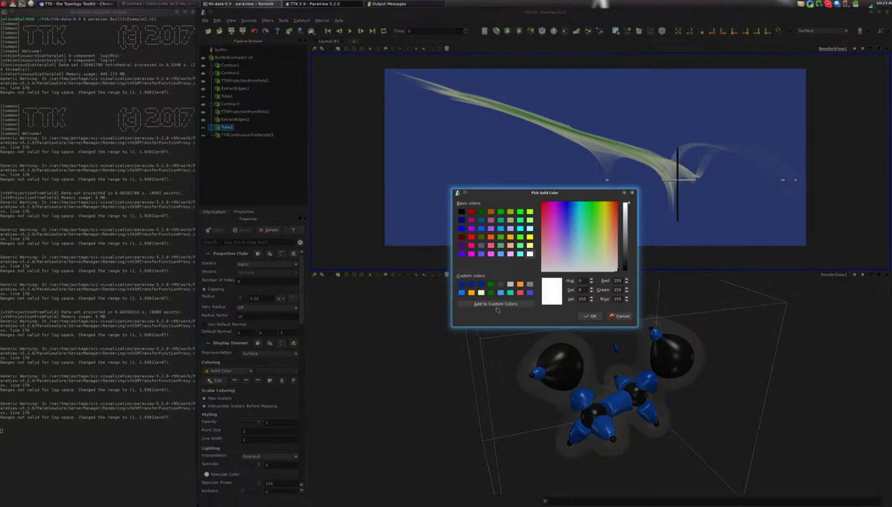
pyautogui.click(480, 228)
pyautogui.click(591, 315)
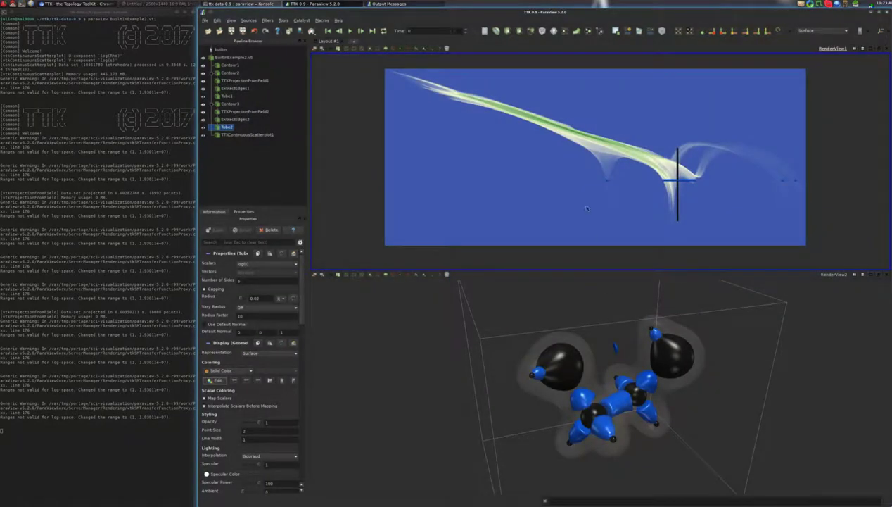
pyautogui.moveTo(603, 228); pyautogui.dragTo(607, 226, button='middle')
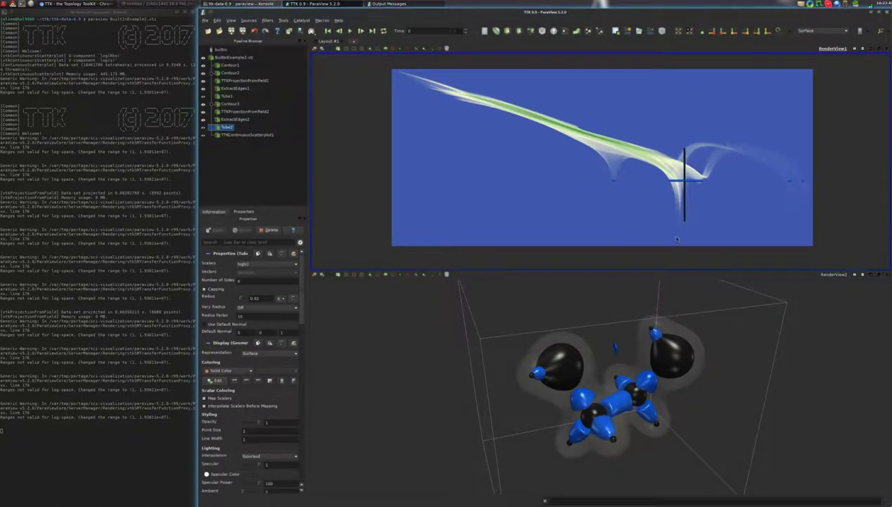
# Split the isosurface view side by side, create a new Render View there and show the BuiltInExample2.vti outline in it.
pyautogui.moveTo(607, 360); pyautogui.dragTo(642, 354)
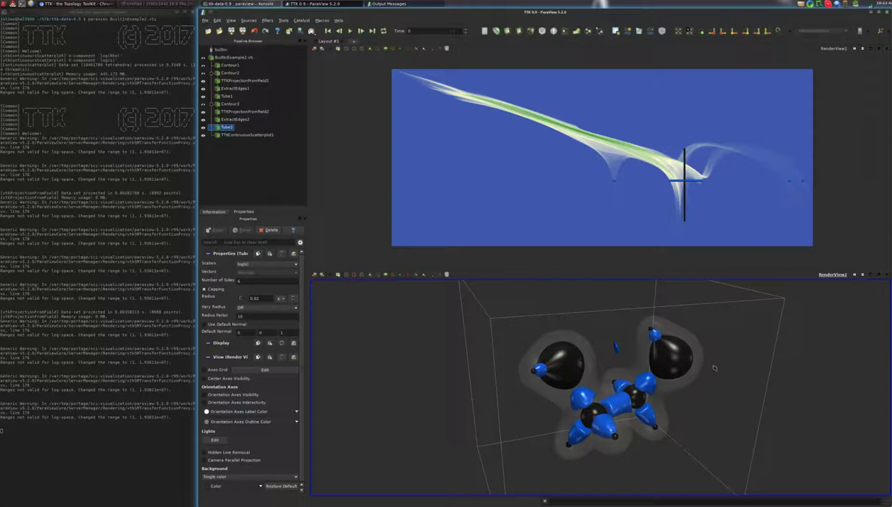
pyautogui.click(854, 275)
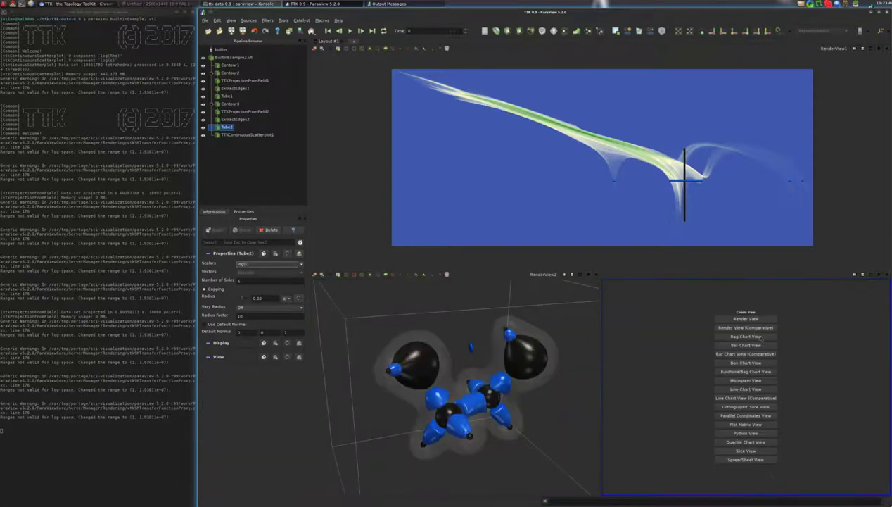
pyautogui.click(753, 319)
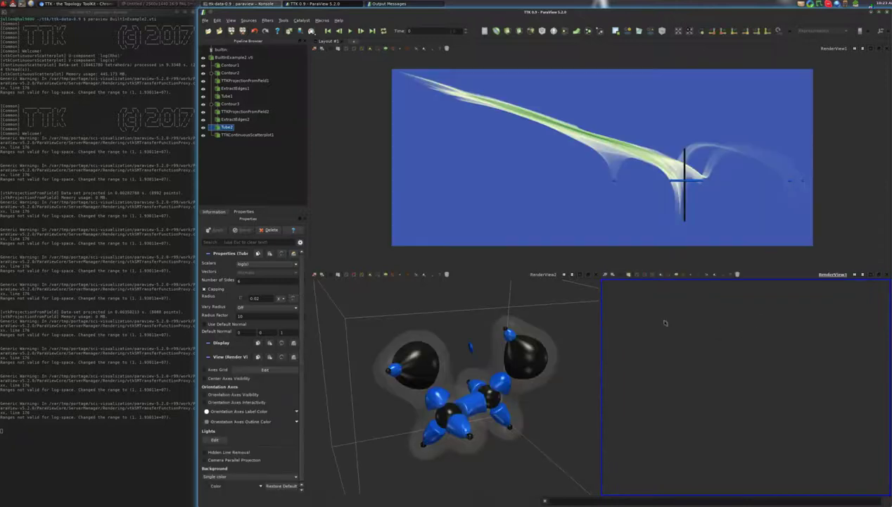
pyautogui.click(203, 57)
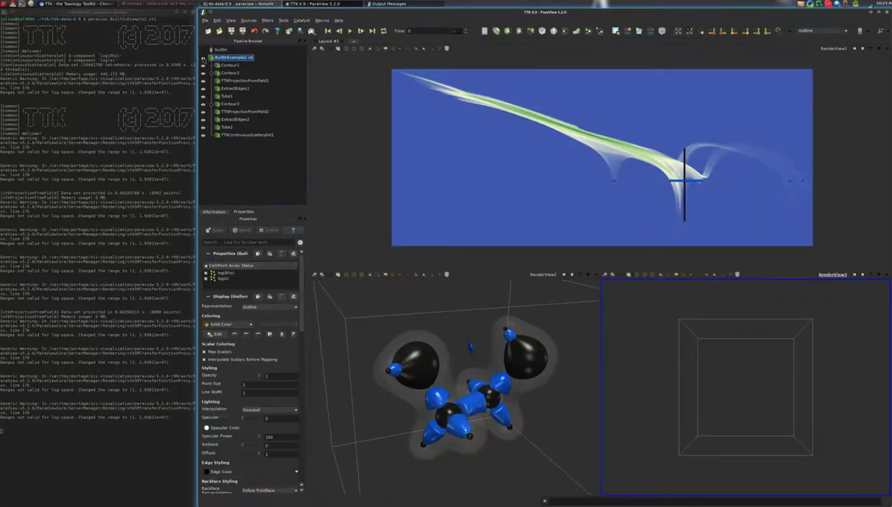
# Link the camera of the new render view to that of the isosurface view.
pyautogui.click(524, 314)
pyautogui.moveTo(619, 311); pyautogui.dragTo(622, 318)
pyautogui.moveTo(565, 305); pyautogui.dragTo(562, 308)
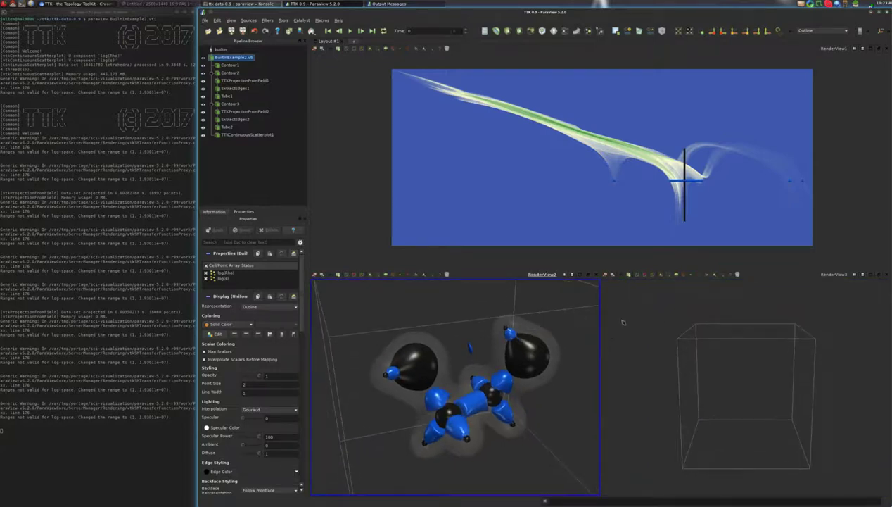
pyautogui.rightClick(619, 294)
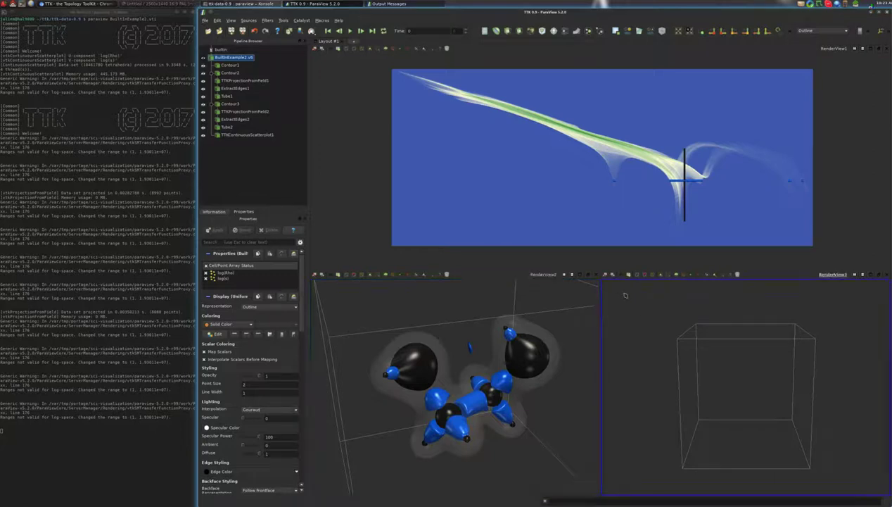
pyautogui.click(636, 302)
pyautogui.moveTo(527, 327); pyautogui.dragTo(534, 322)
pyautogui.click(673, 327)
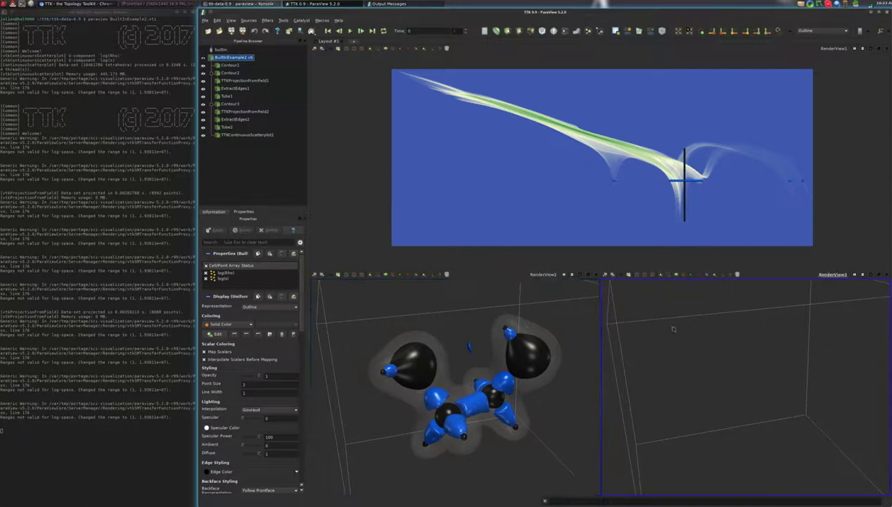
# Show the first contour in the new render view with a solid color and an opacity of 0.1.
pyautogui.click(203, 65)
pyautogui.click(227, 434)
pyautogui.click(222, 427)
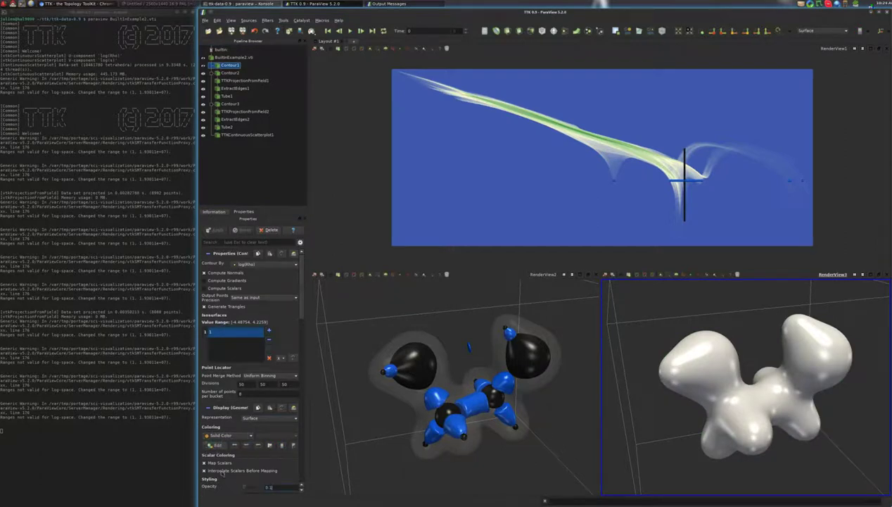
pyautogui.press('Tab')
pyautogui.moveTo(745, 388); pyautogui.dragTo(743, 385)
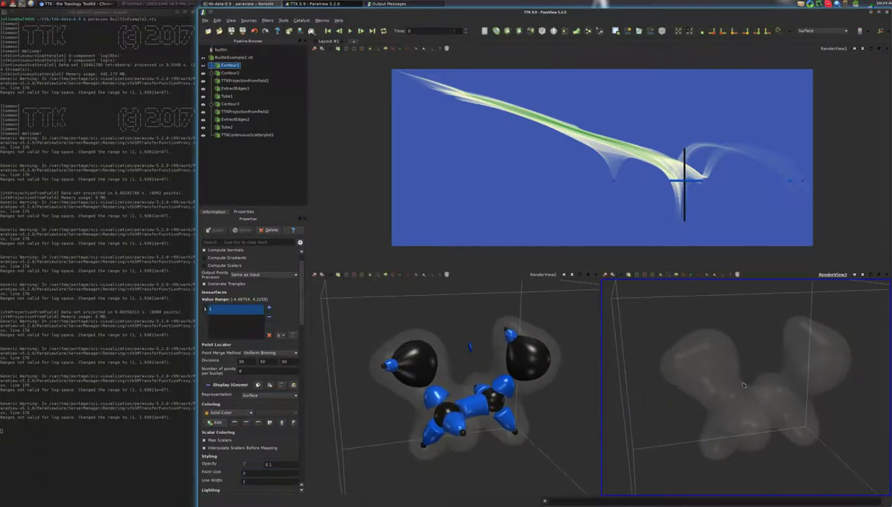
# Interactively select four points on the continuous scatterplot, forming an arch across the downward spike beside the main band.
pyautogui.click(638, 206)
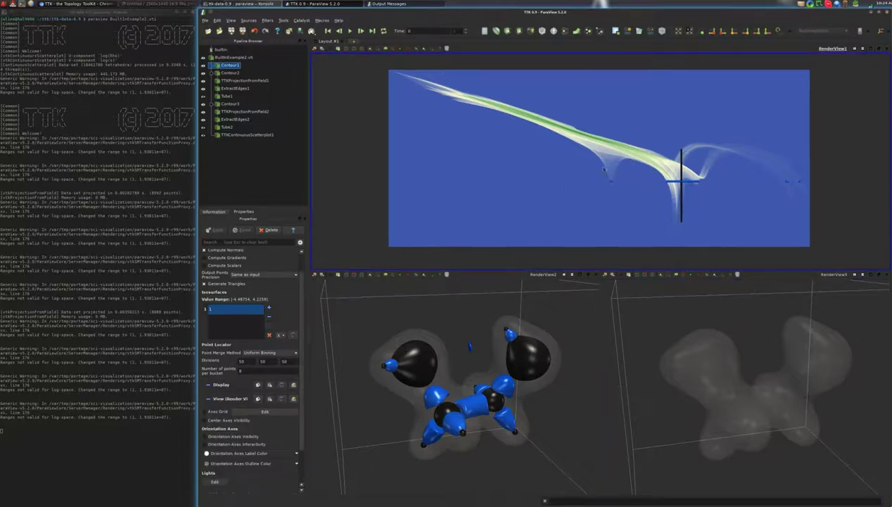
pyautogui.scroll(6, 612, 172)
pyautogui.moveTo(596, 168); pyautogui.dragTo(547, 157, button='middle')
pyautogui.scroll(-1, 563, 164)
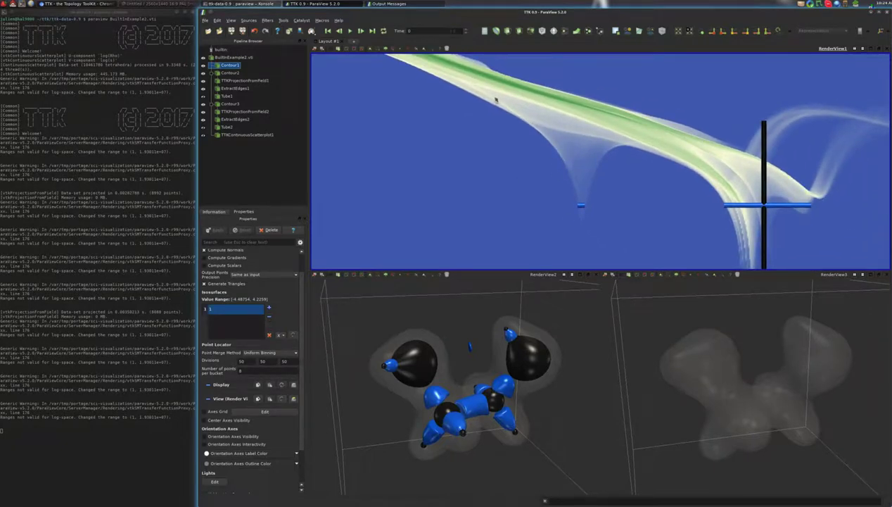
pyautogui.click(433, 49)
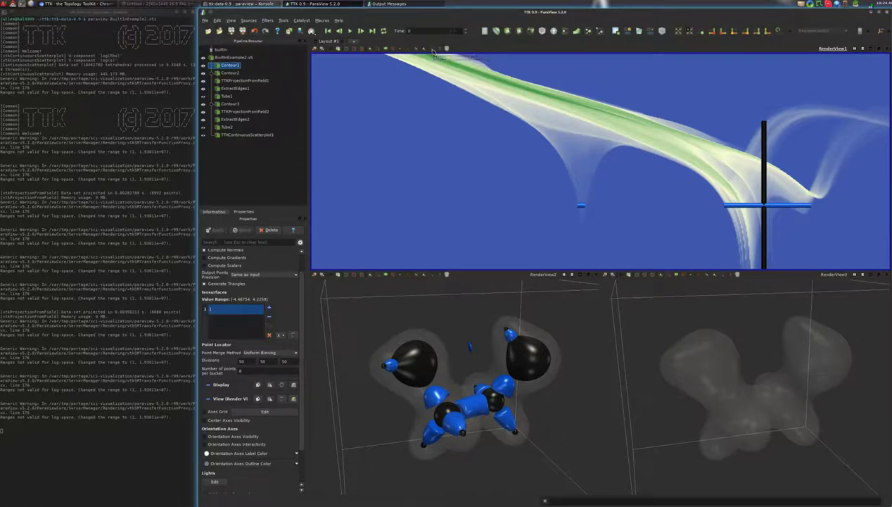
pyautogui.click(534, 167)
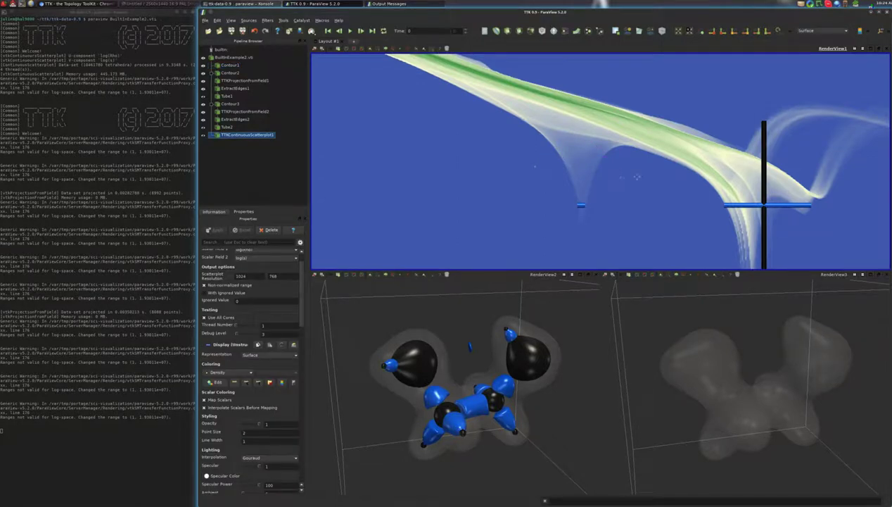
# Apply an Extract Selection filter to the continuous scatterplot's selected points and clear the active selection.
pyautogui.hotkey('ctrl', 'space')
pyautogui.write('extra')
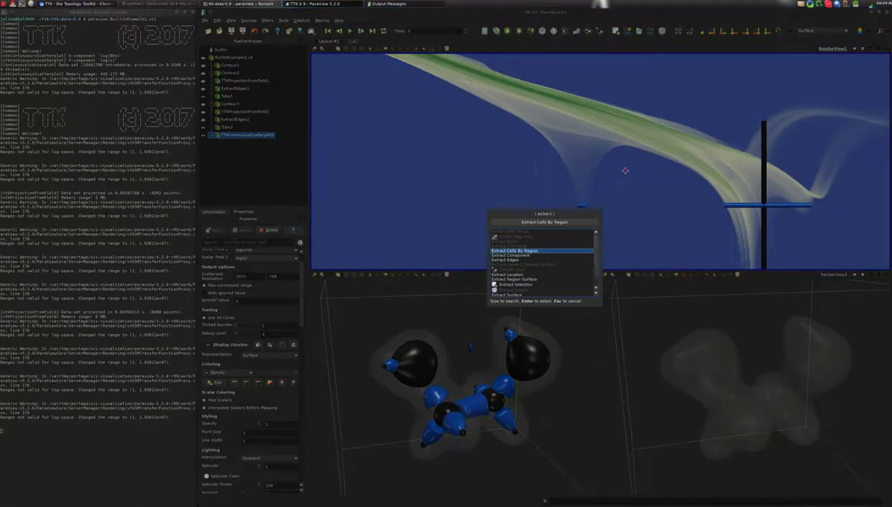
pyautogui.press('Down')
pyautogui.press('Down')
pyautogui.press('BackSpace')
pyautogui.press('BackSpace')
pyautogui.press('BackSpace')
pyautogui.press('BackSpace')
pyautogui.press('BackSpace')
pyautogui.press('BackSpace')
pyautogui.press('BackSpace')
pyautogui.write('sele')
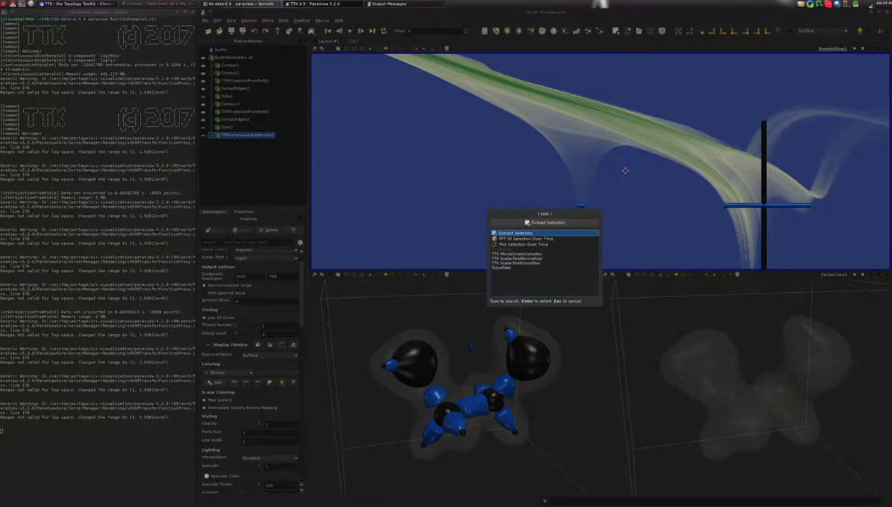
pyautogui.press('Return')
pyautogui.hotkey('alt', 'a')
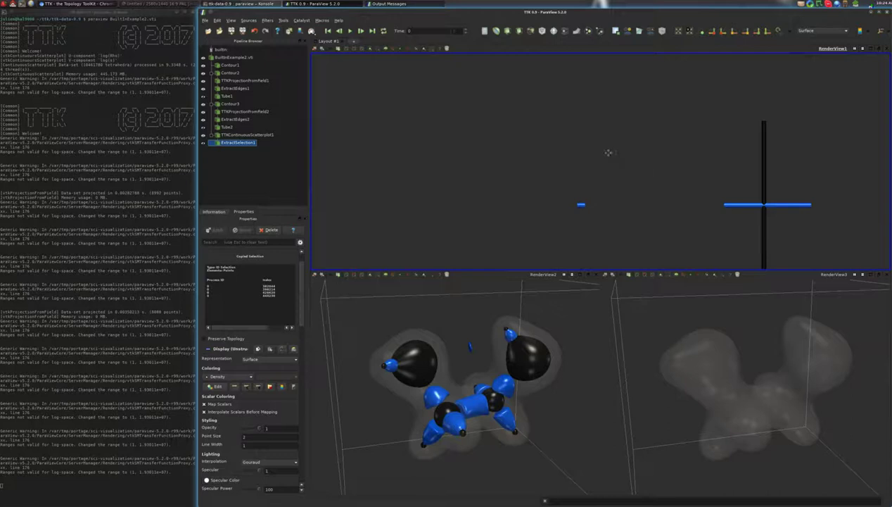
pyautogui.click(447, 49)
# Apply a TTK RangePolygon filter to the extracted selection and show the continuous scatterplot again.
pyautogui.hotkey('ctrl', 'space')
pyautogui.write('range')
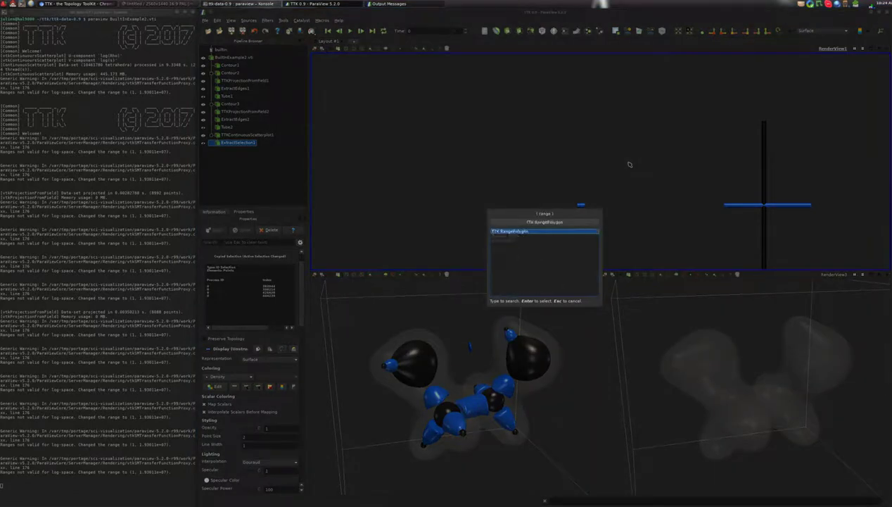
pyautogui.press('Return')
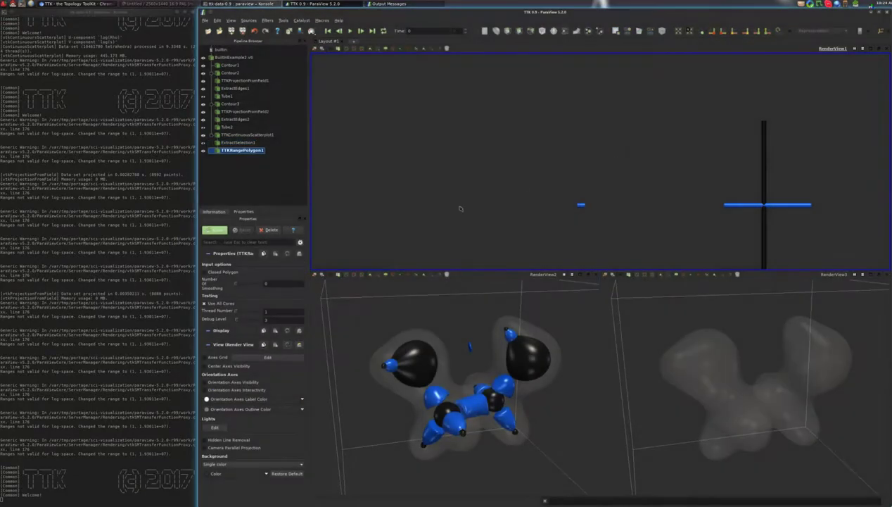
pyautogui.click(218, 230)
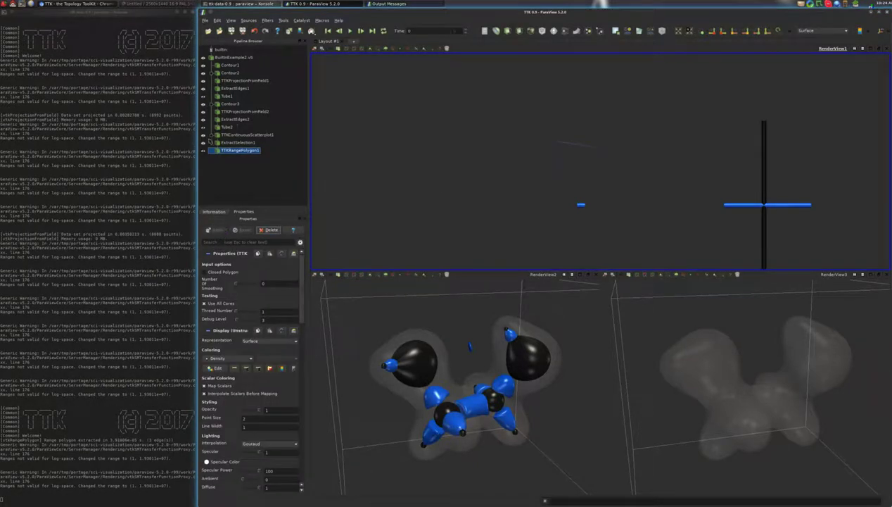
pyautogui.click(203, 135)
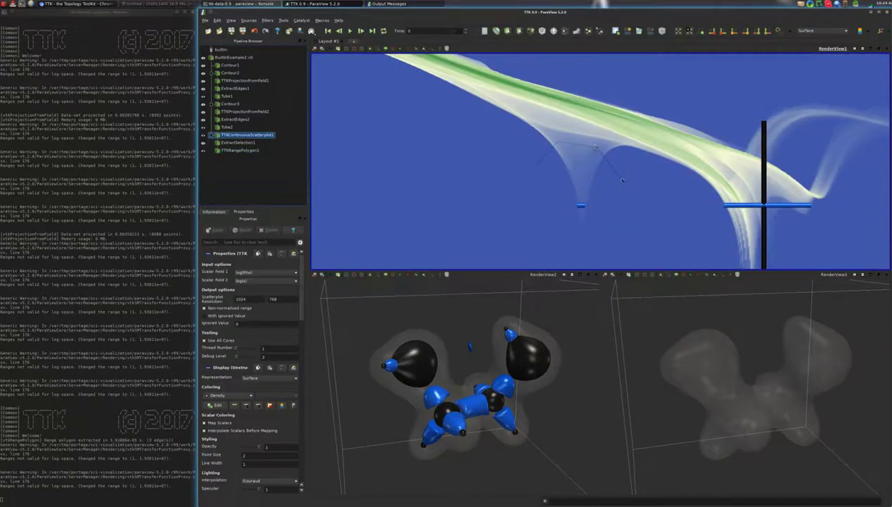
# Apply an Extract Surface filter to the range polygon.
pyautogui.click(239, 150)
pyautogui.hotkey('ctrl', 'space')
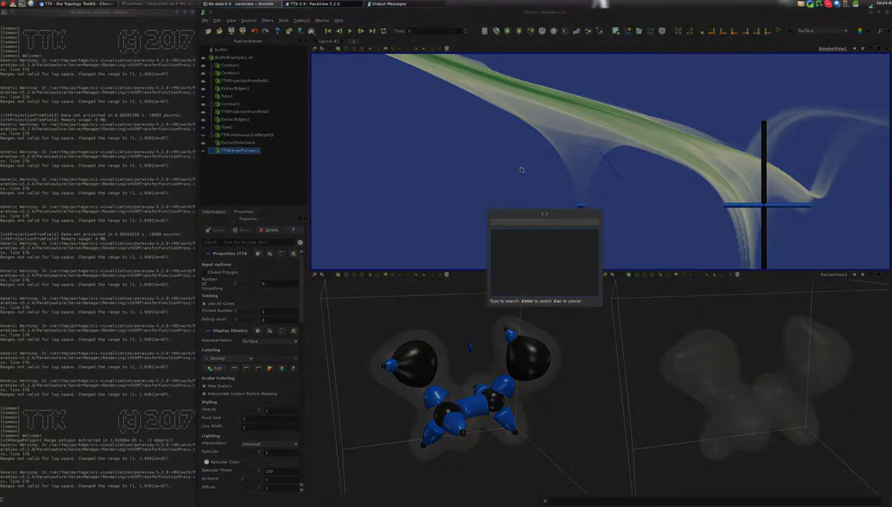
pyautogui.write('tub')
pyautogui.press('BackSpace')
pyautogui.press('BackSpace')
pyautogui.press('BackSpace')
pyautogui.write('sy')
pyautogui.press('BackSpace')
pyautogui.write('ur')
pyautogui.press('Down')
pyautogui.press('Return')
pyautogui.hotkey('alt', 'a')
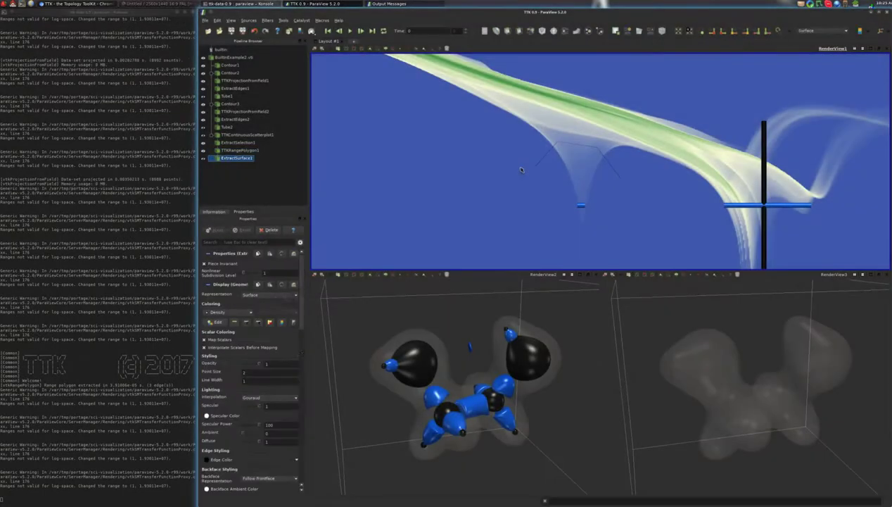
# Apply a Tube filter with a radius of 0.02 to the range polygon's extracted surface.
pyautogui.hotkey('ctrl', 'space')
pyautogui.write('tube')
pyautogui.press('Return')
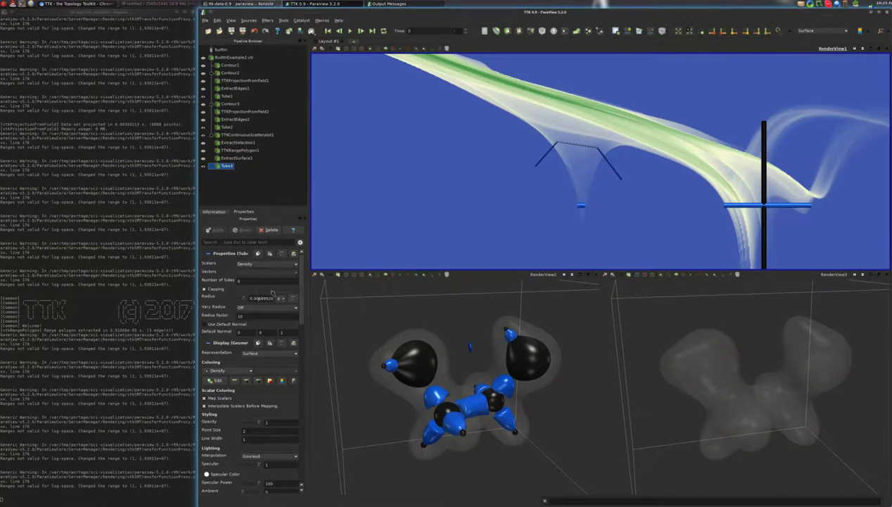
pyautogui.write('0.02')
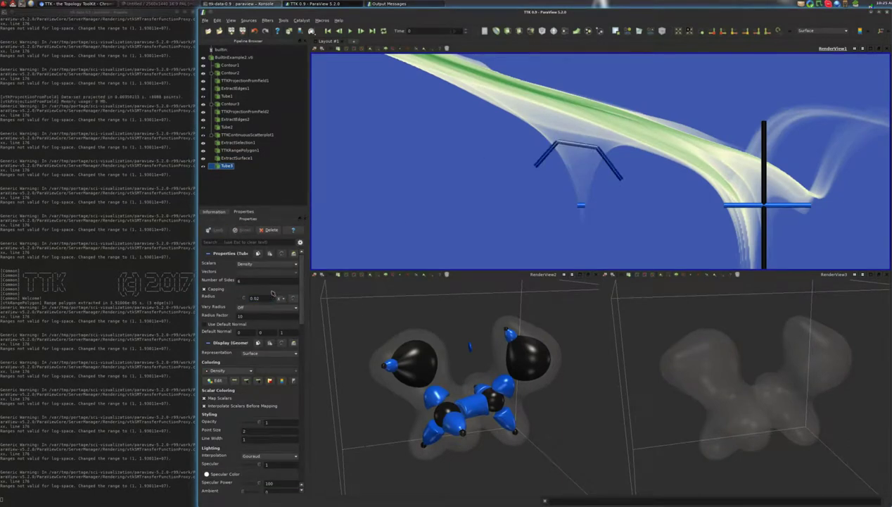
# Give the range polygon's tube a solid bright green color (RGB 85, 255, 0).
pyautogui.click(236, 371)
pyautogui.click(222, 369)
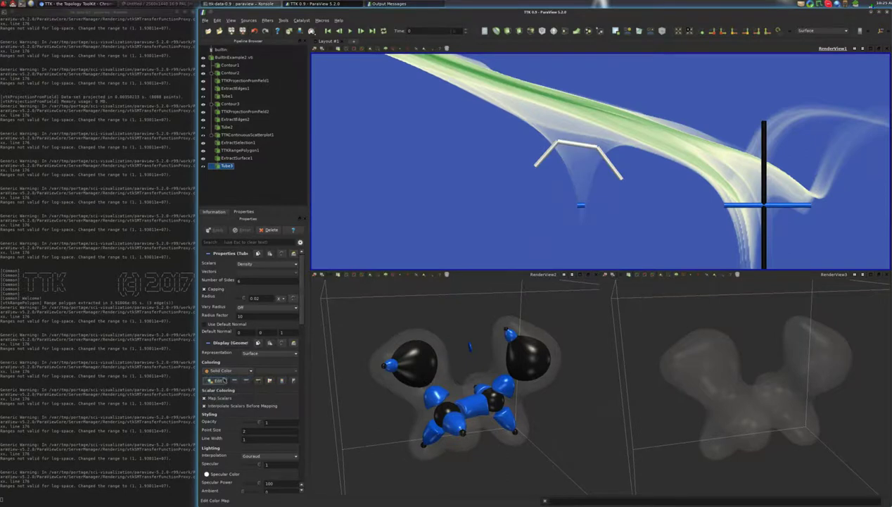
pyautogui.click(215, 379)
pyautogui.click(520, 238)
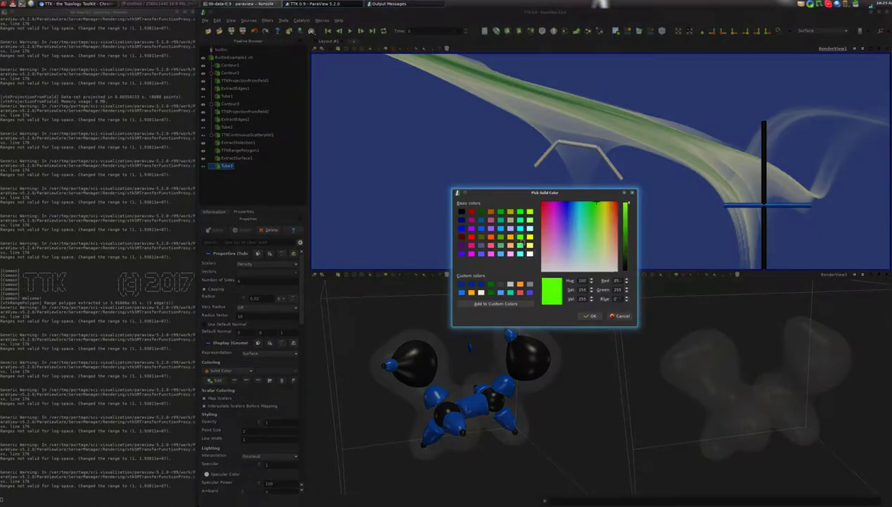
pyautogui.click(591, 315)
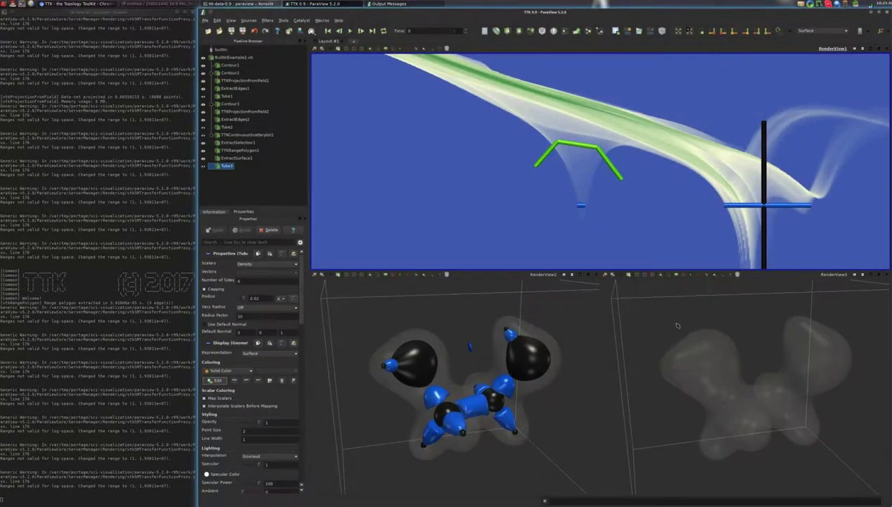
# Add a TTK FiberSurface filter in the empty-surface third 3D view, with BuiltInExample2.vti as input domain and TTKRangePolygon1 as range polygon.
pyautogui.click(663, 313)
pyautogui.click(227, 150)
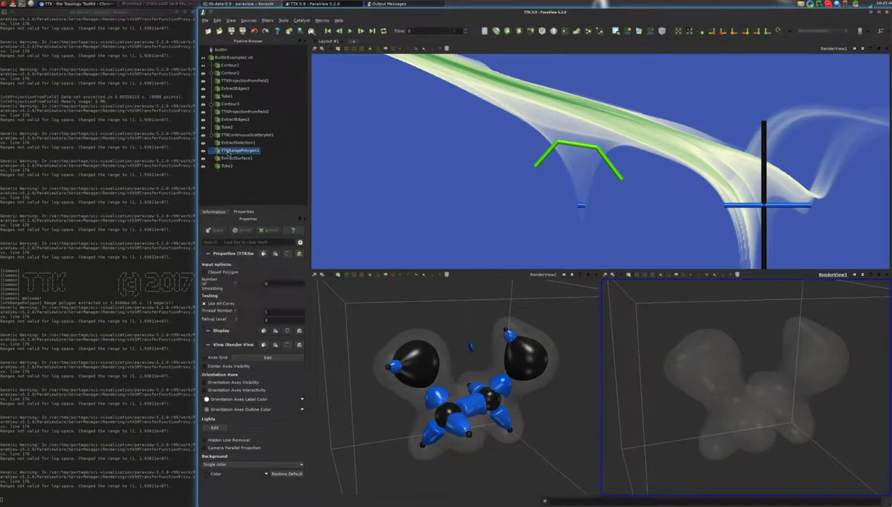
pyautogui.moveTo(667, 308); pyautogui.dragTo(732, 353)
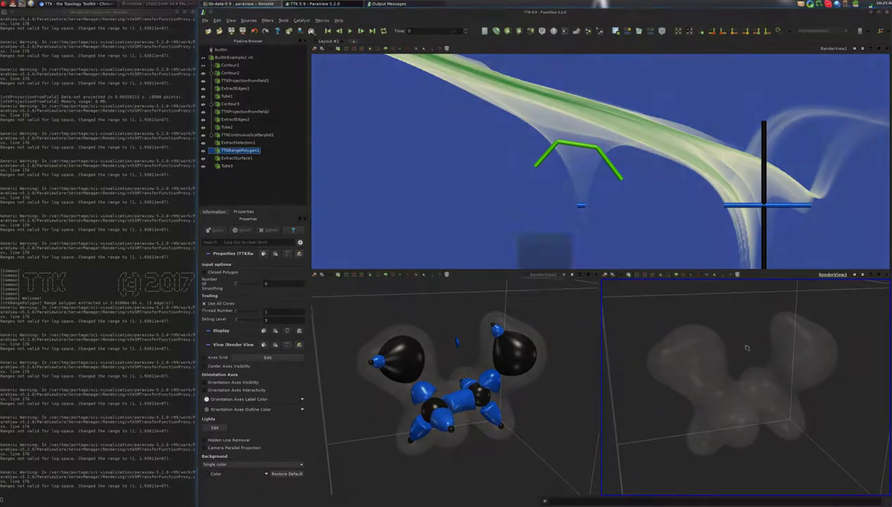
pyautogui.hotkey('ctrl', 'space')
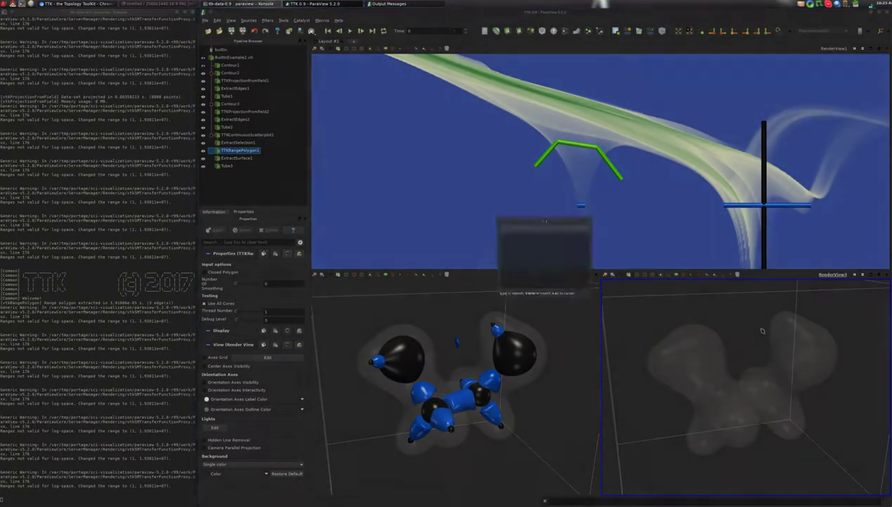
pyautogui.write('fiber')
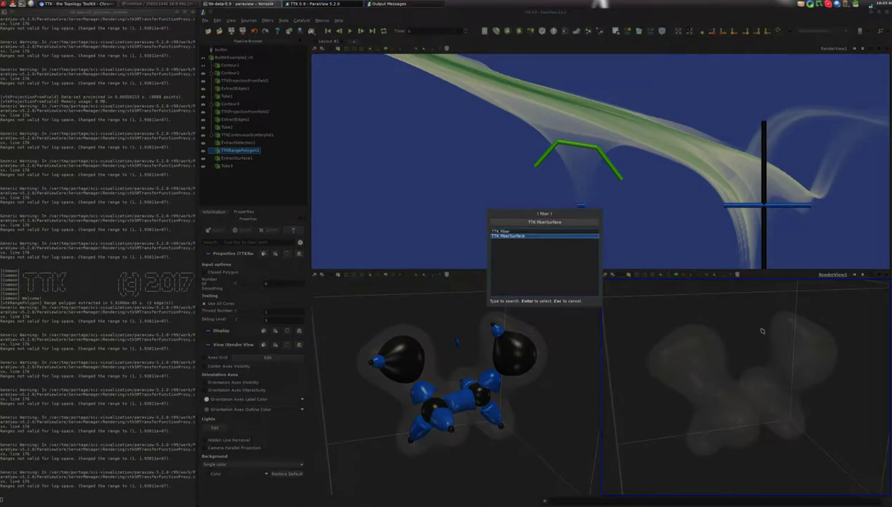
pyautogui.press('Return')
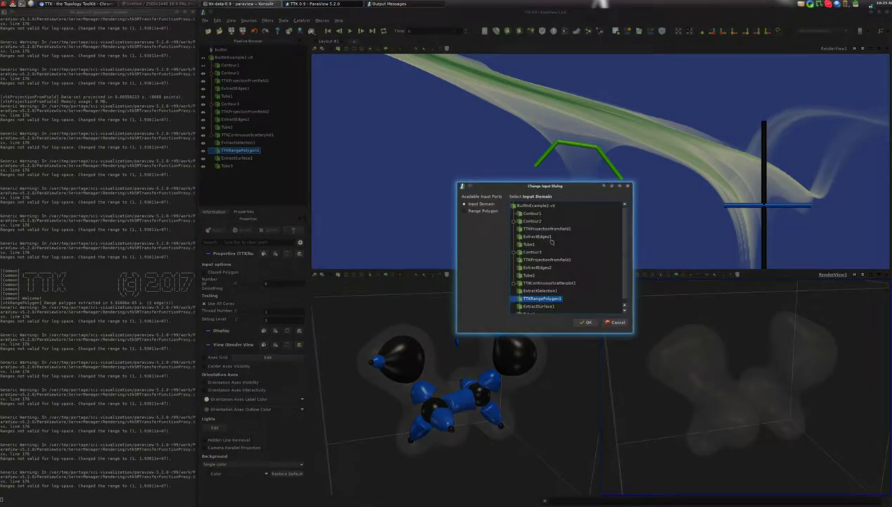
pyautogui.click(537, 206)
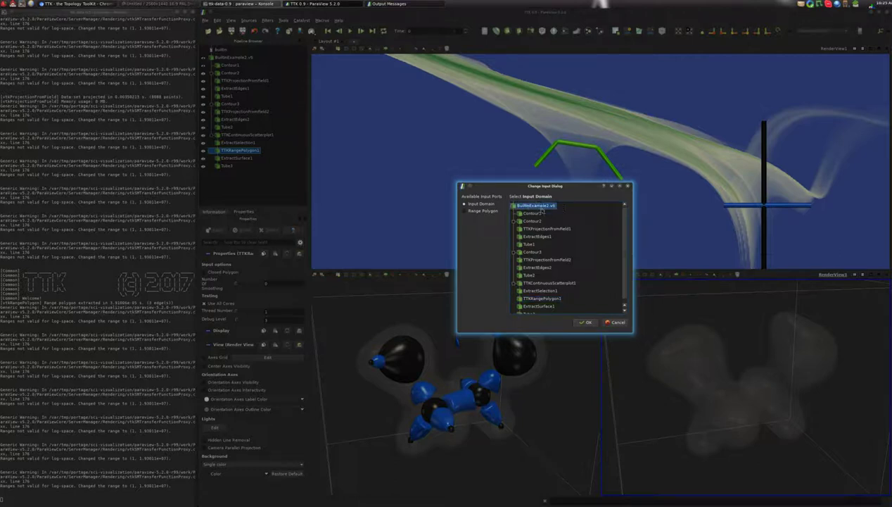
pyautogui.click(483, 211)
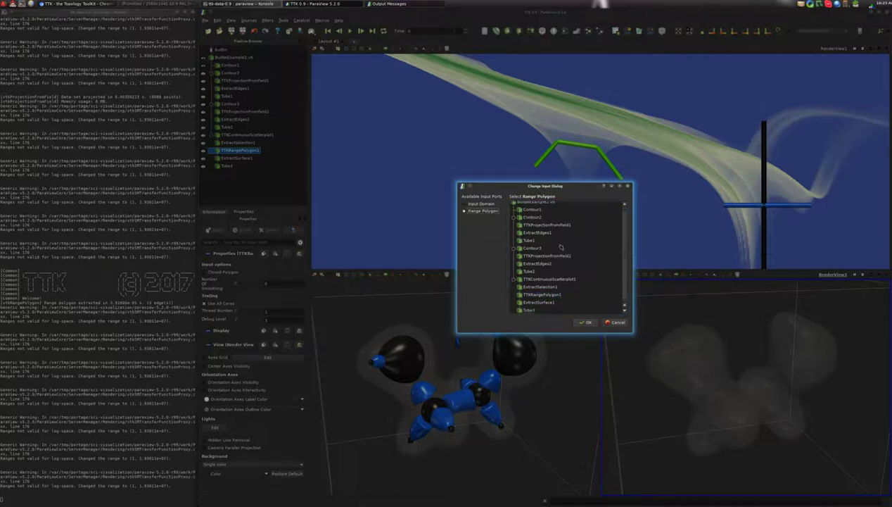
pyautogui.click(552, 295)
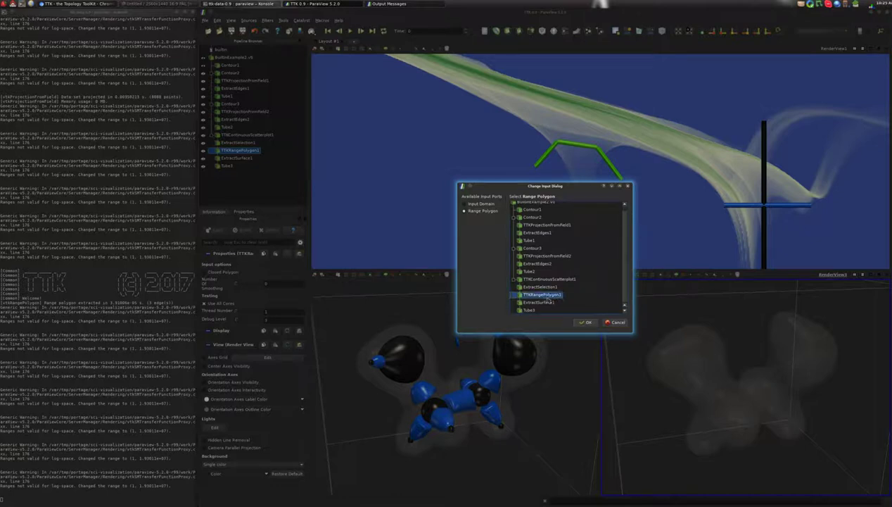
pyautogui.click(585, 321)
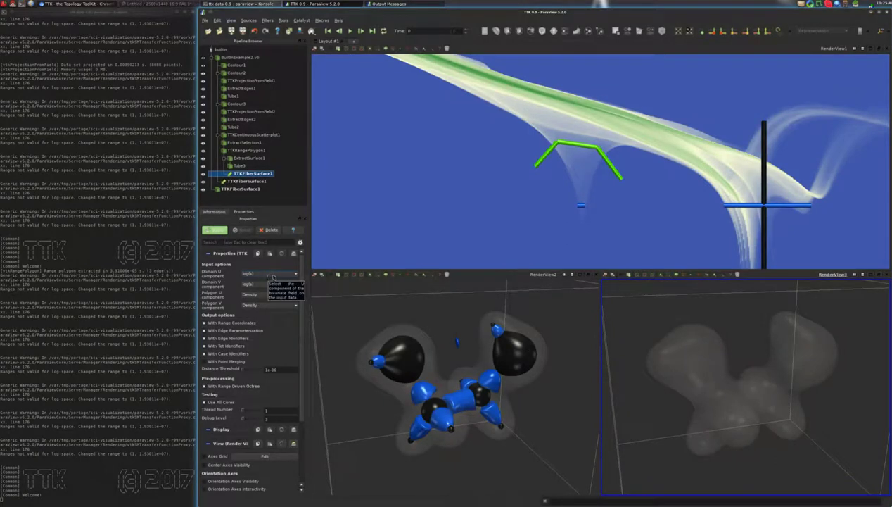
# Set the fiber surface's domain and polygon U components to log(Rho), its polygon V component to log(s), and apply the filter.
pyautogui.click(272, 274)
pyautogui.click(267, 282)
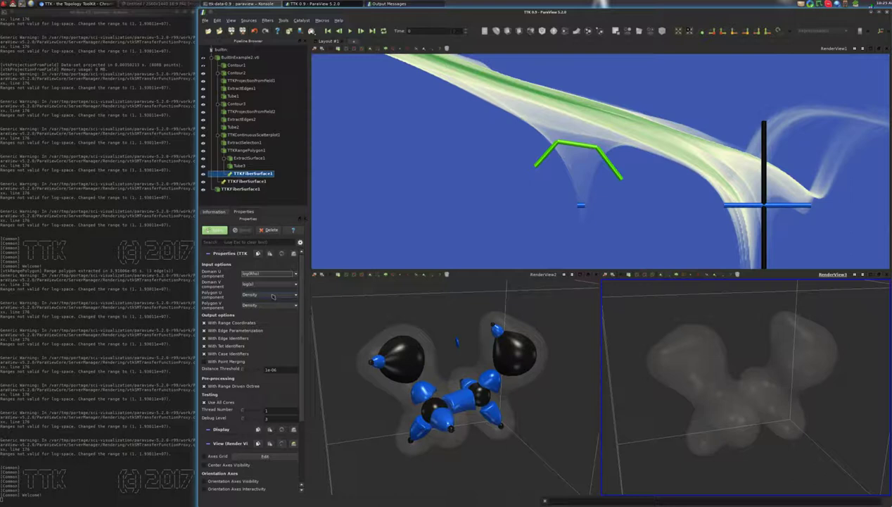
pyautogui.click(273, 296)
pyautogui.click(273, 310)
pyautogui.click(273, 306)
pyautogui.click(273, 325)
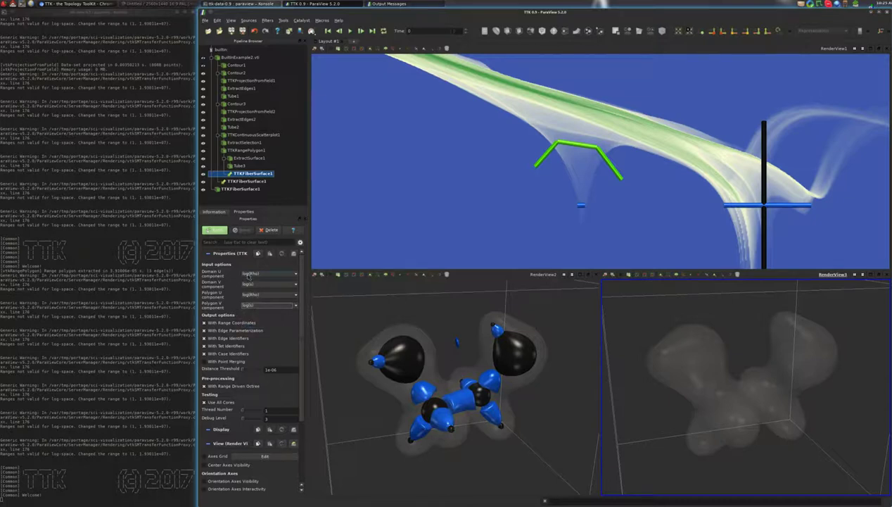
pyautogui.click(216, 230)
# Give the fiber surface a solid bright green color.
pyautogui.moveTo(701, 355); pyautogui.dragTo(728, 350)
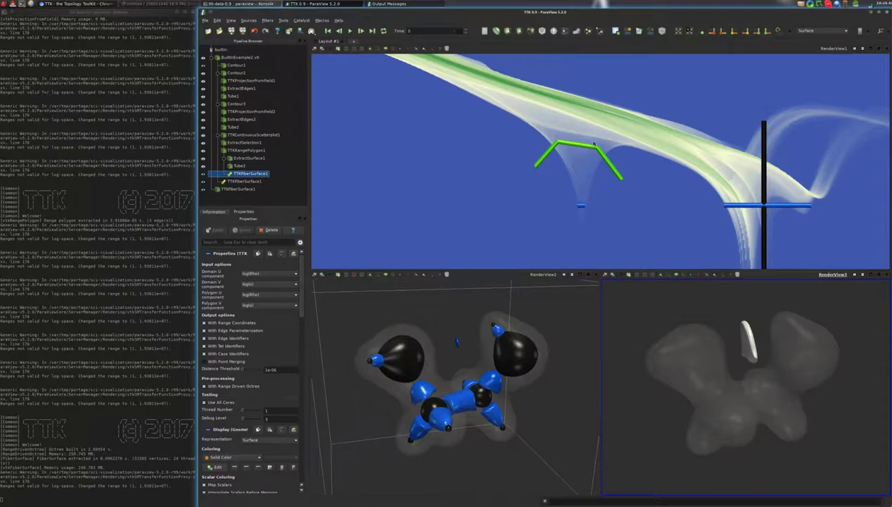
pyautogui.moveTo(738, 345); pyautogui.dragTo(746, 345)
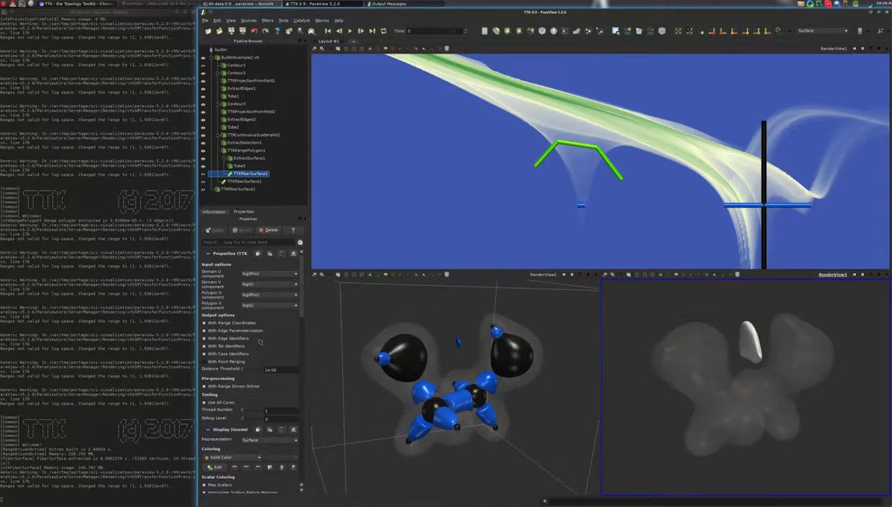
pyautogui.click(215, 467)
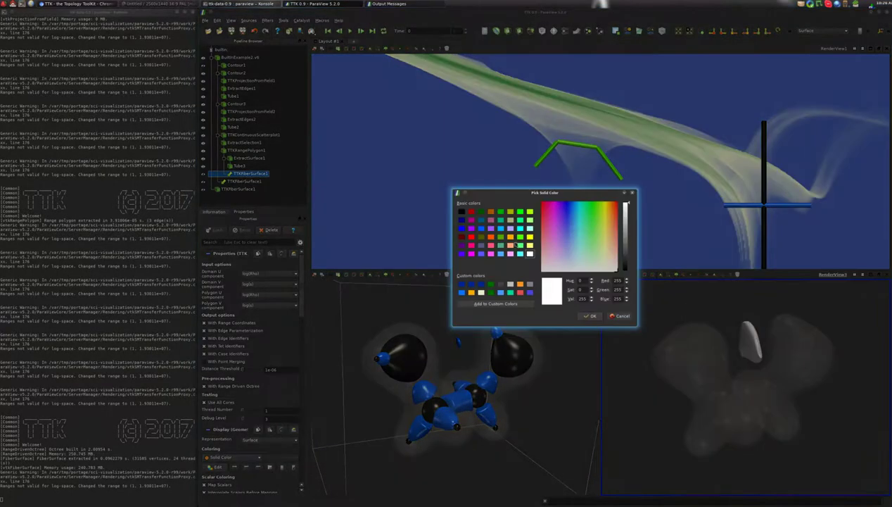
pyautogui.click(519, 243)
pyautogui.click(588, 315)
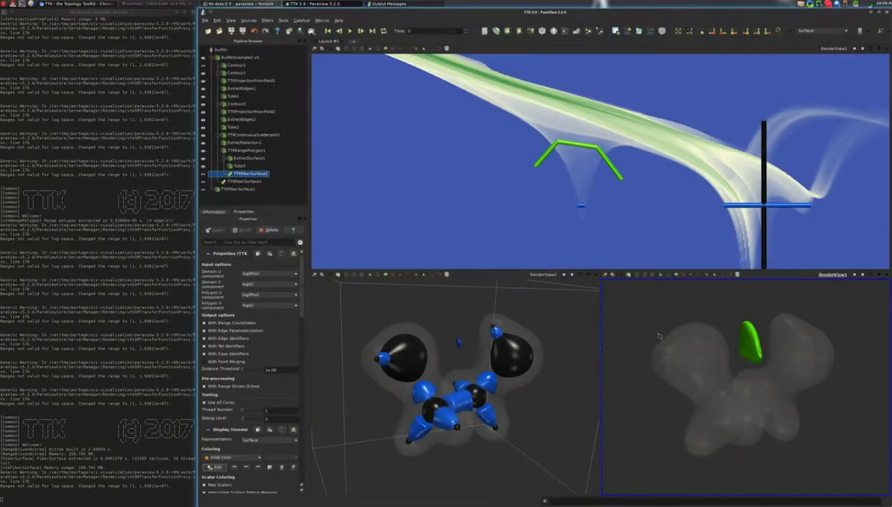
# Pick four points on the continuous scatterplot around the descending branch just below the long blue tube and beside the black tube.
pyautogui.moveTo(700, 356); pyautogui.dragTo(690, 317)
pyautogui.moveTo(687, 250); pyautogui.dragTo(557, 191, button='middle')
pyautogui.moveTo(556, 191); pyautogui.dragTo(565, 139)
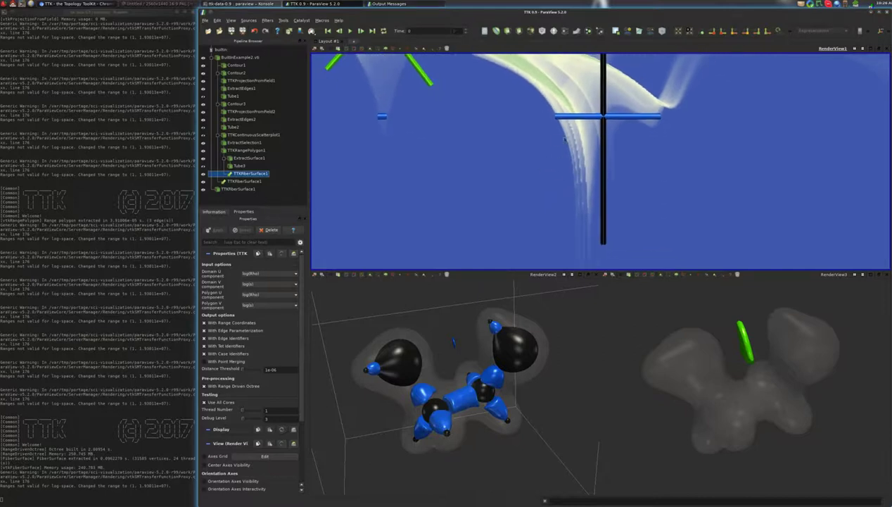
pyautogui.click(433, 50)
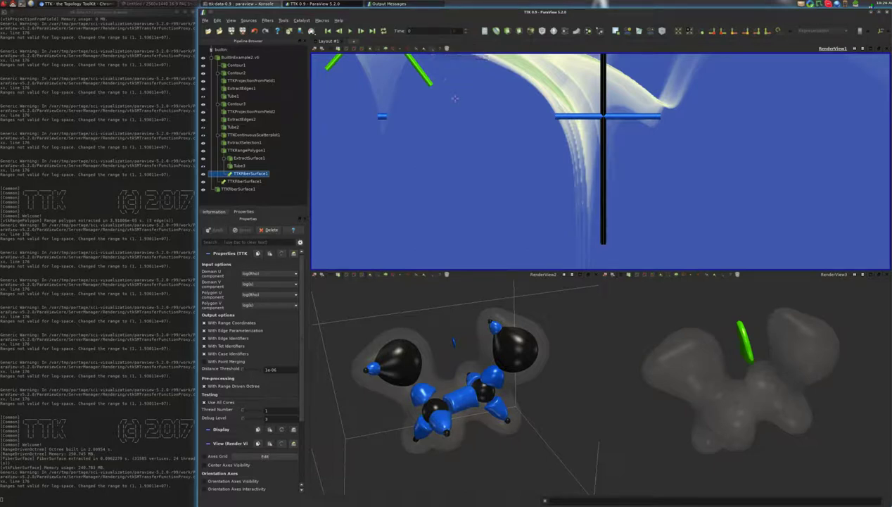
pyautogui.click(555, 135)
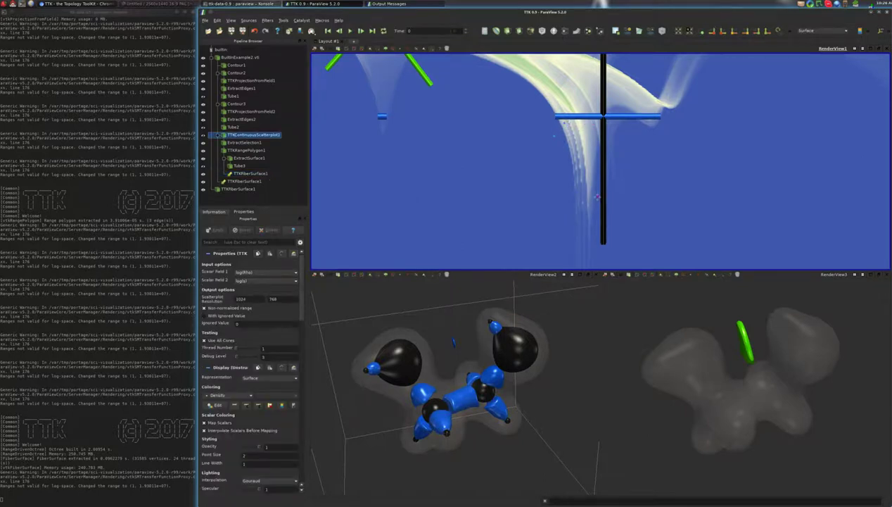
# Apply an Extract Selection filter to the points picked on the continuous scatterplot.
pyautogui.hotkey('ctrl', 'space')
pyautogui.write('se')
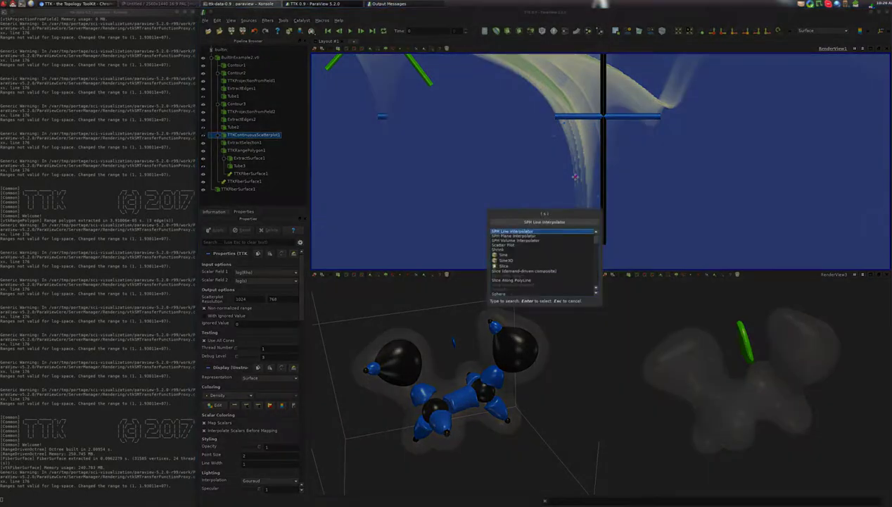
pyautogui.write('lec')
pyautogui.press('Return')
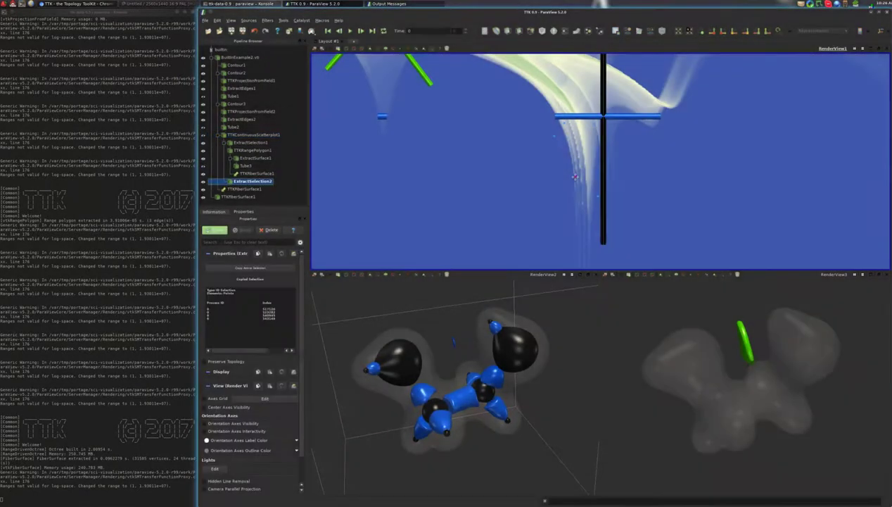
pyautogui.hotkey('alt', 'a')
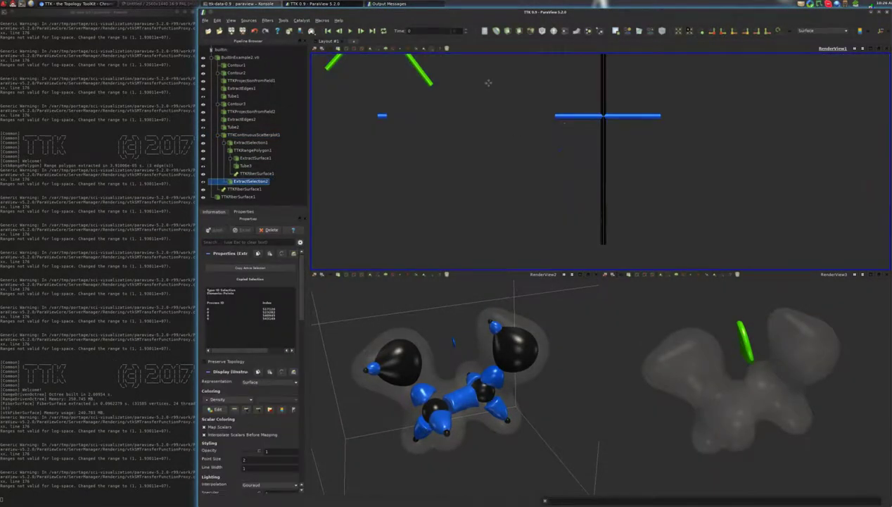
# Apply a TTK RangePolygon filter to the second extracted selection and display it in a solid color.
pyautogui.hotkey('ctrl', 'space')
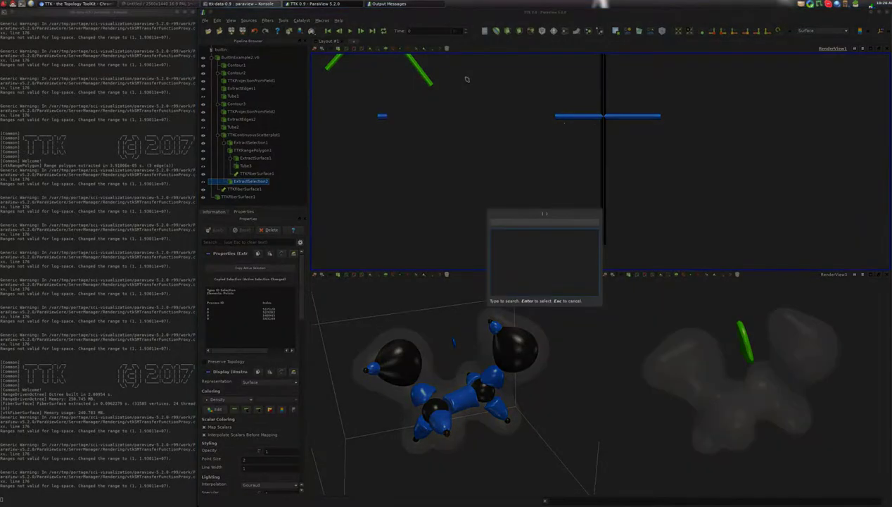
pyautogui.write('range')
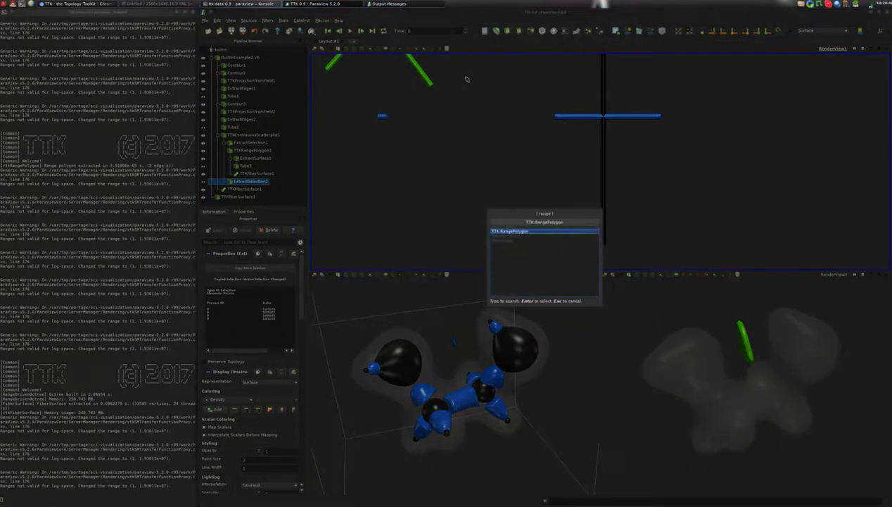
pyautogui.press('Return')
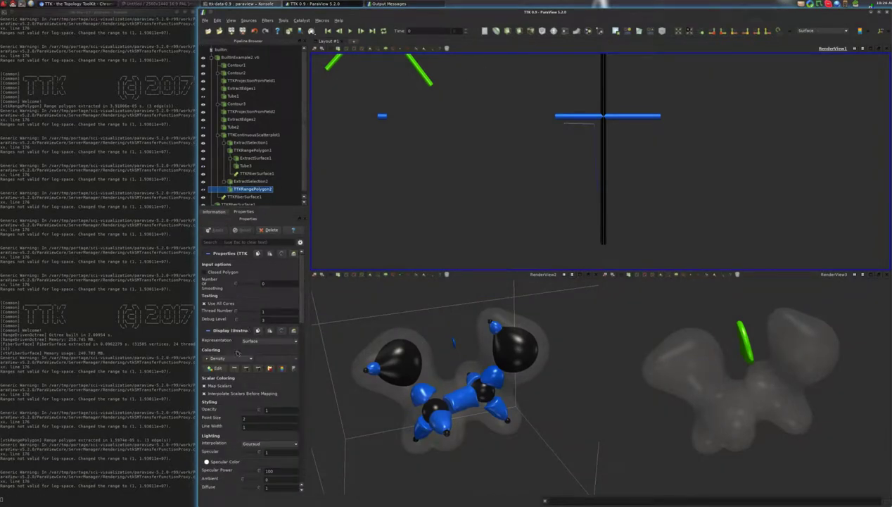
pyautogui.click(232, 359)
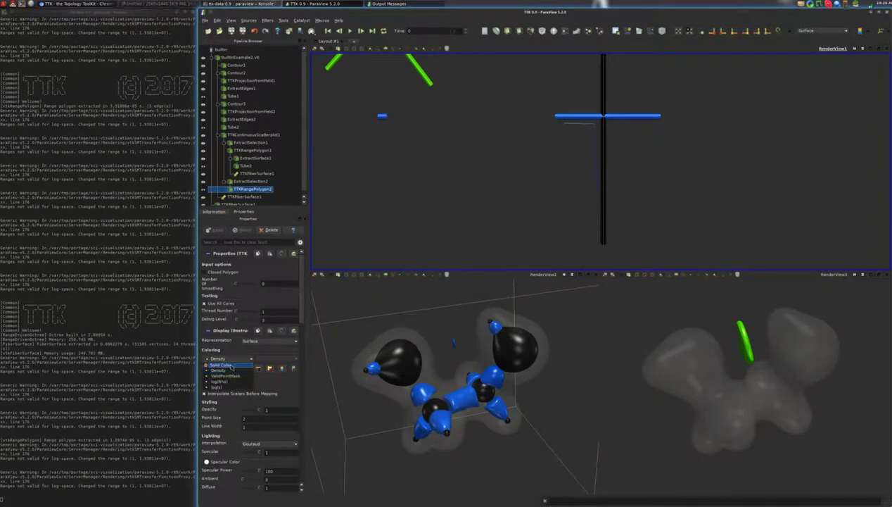
pyautogui.click(230, 365)
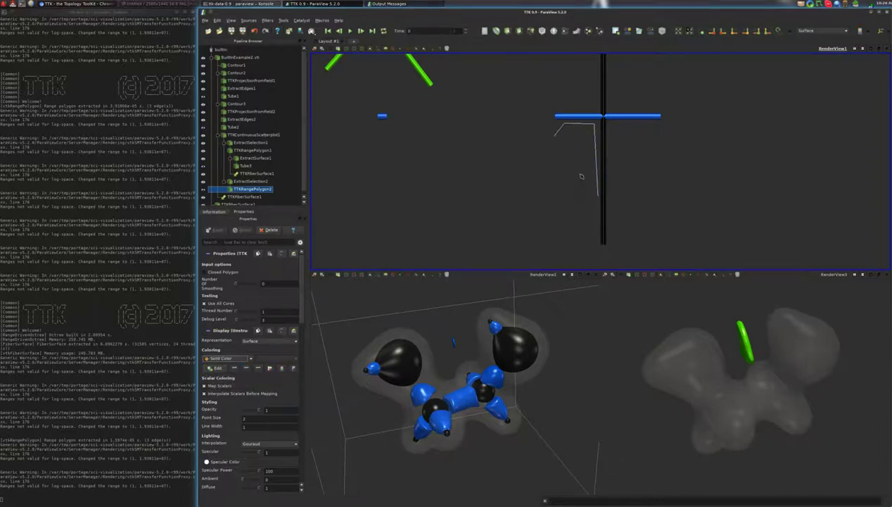
# Apply an Extract Surface filter to the second range polygon.
pyautogui.hotkey('ctrl', 'space')
pyautogui.write('extract surface')
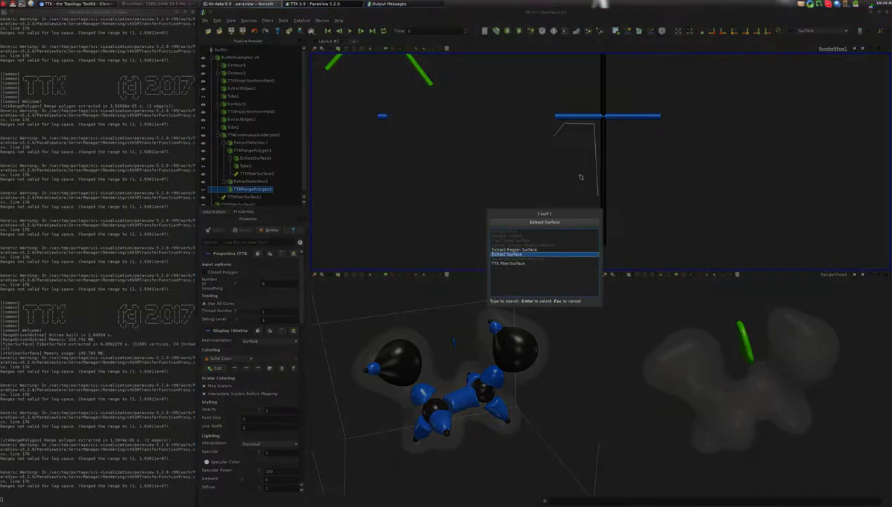
pyautogui.press('Return')
# Apply a Tube filter with a radius of 0.02 to the second range polygon's extracted surface.
pyautogui.hotkey('ctrl', 'space')
pyautogui.write('tube')
pyautogui.press('Return')
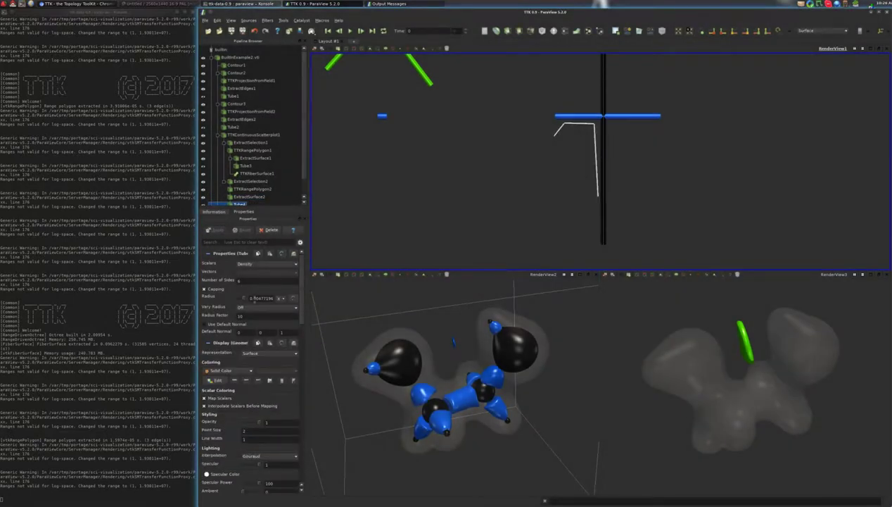
pyautogui.write('2')
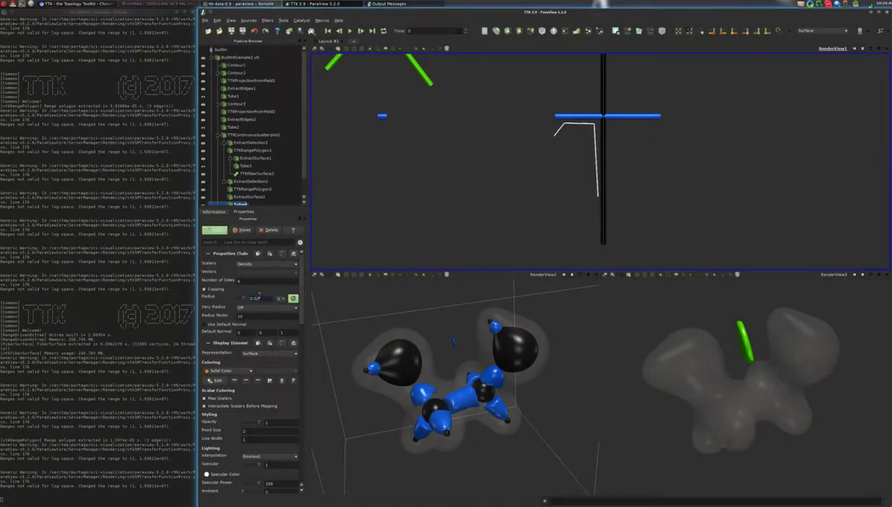
pyautogui.press('Return')
# Give the second range polygon's tube a solid blue color (RGB 0, 0, 255).
pyautogui.click(219, 380)
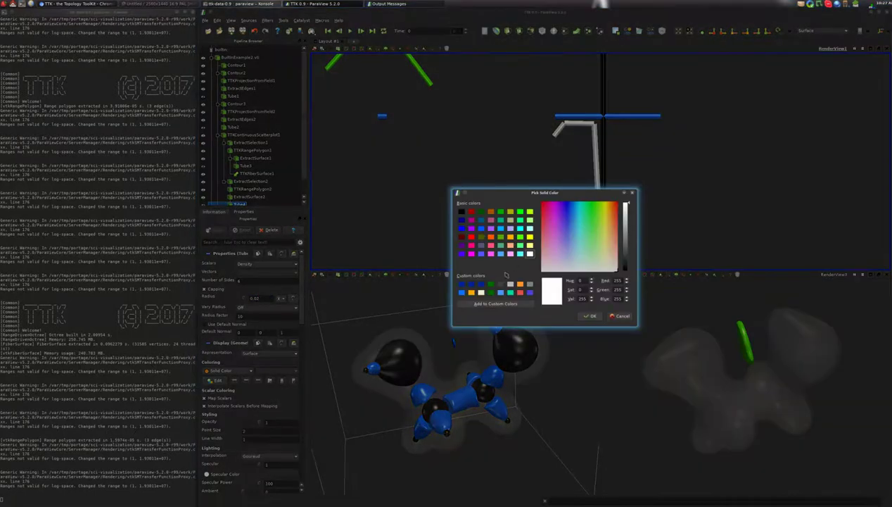
pyautogui.click(461, 228)
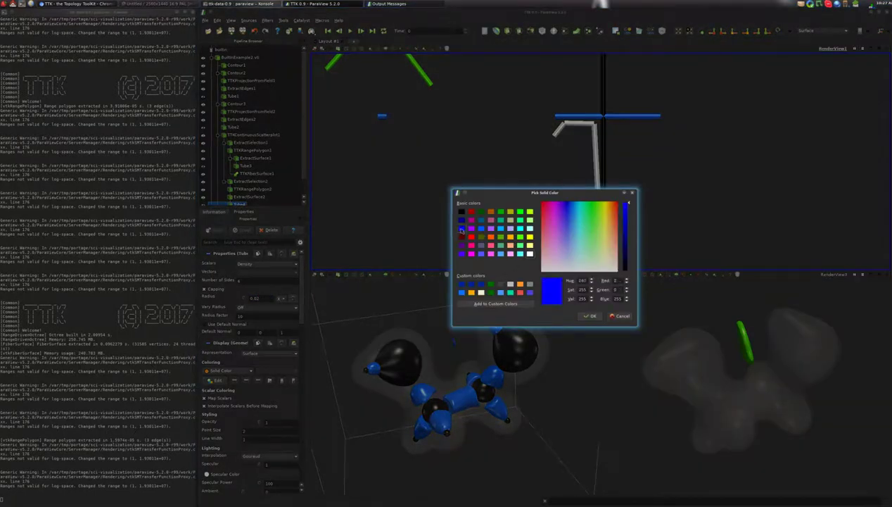
pyautogui.click(589, 316)
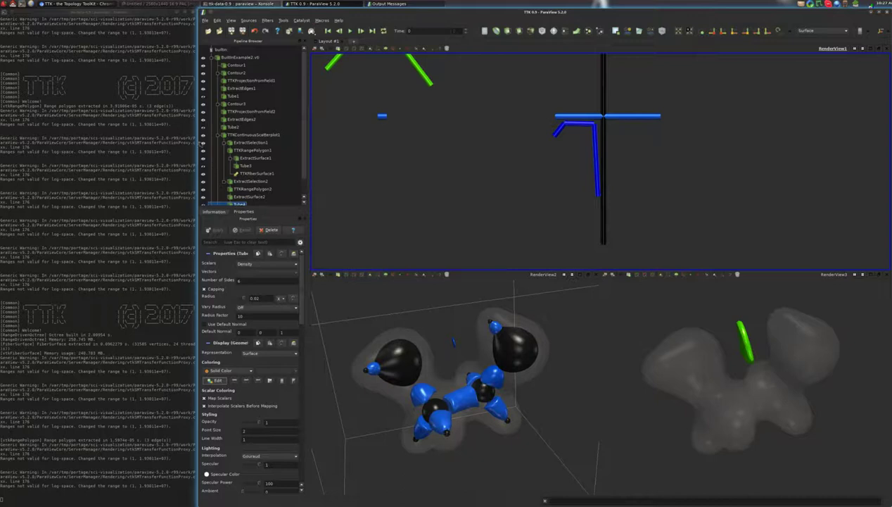
# Show the continuous scatterplot again behind the two polygon tubes and make the fiber surface's 3D view active.
pyautogui.click(203, 134)
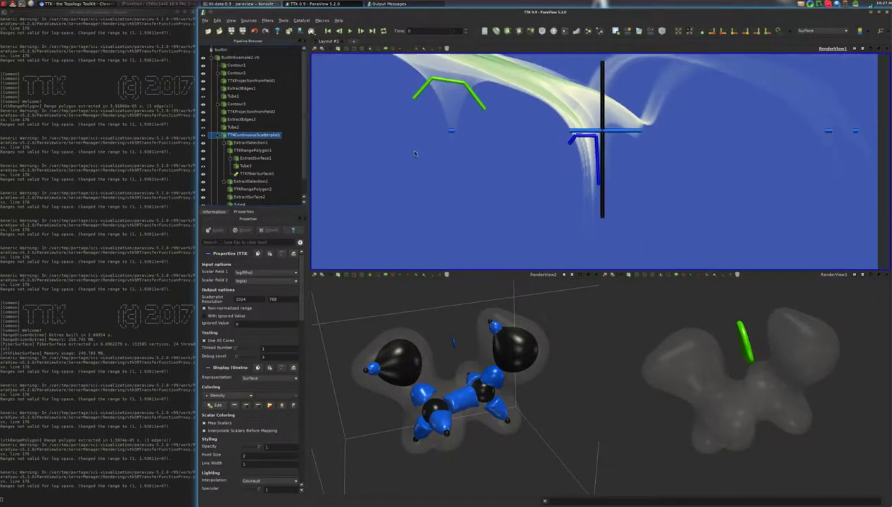
pyautogui.moveTo(517, 166); pyautogui.dragTo(511, 159, button='middle')
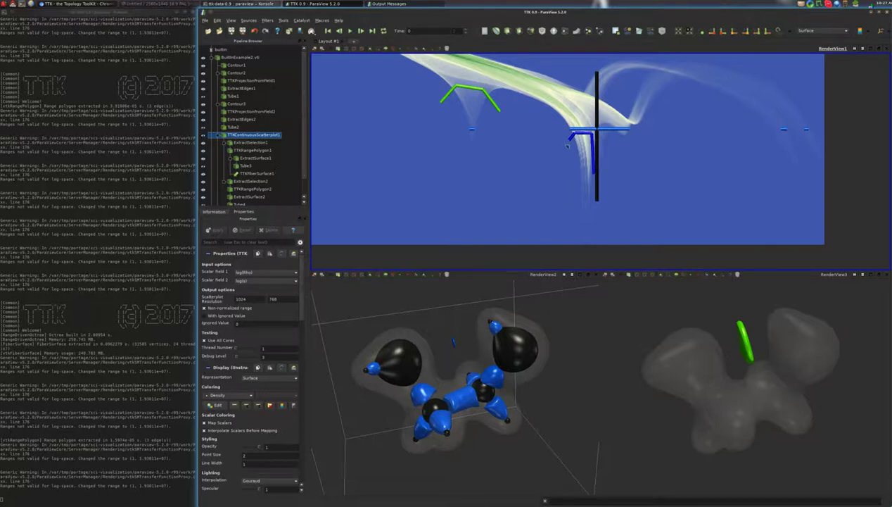
pyautogui.moveTo(705, 301); pyautogui.dragTo(695, 317)
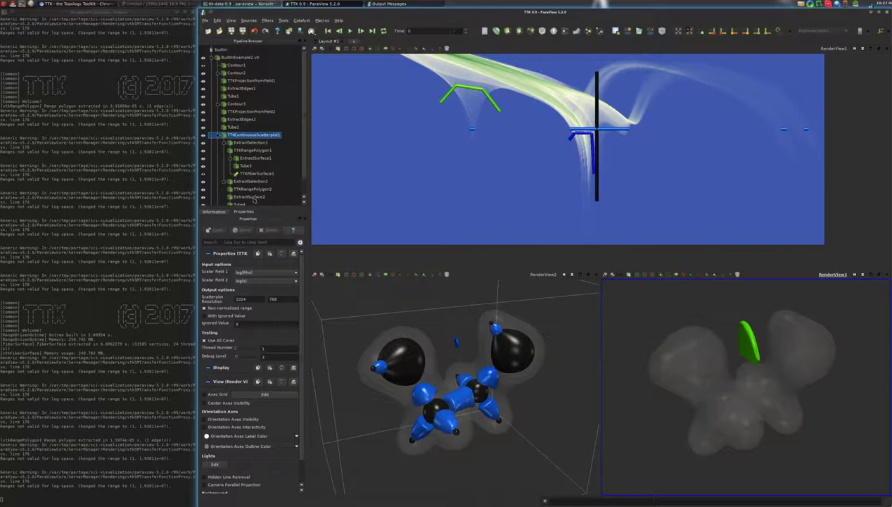
# Add a TTK FiberSurface filter with BuiltInExample2.vti as the input domain and the second range polygon as the range polygon.
pyautogui.scroll(-1, 253, 196)
pyautogui.click(254, 170)
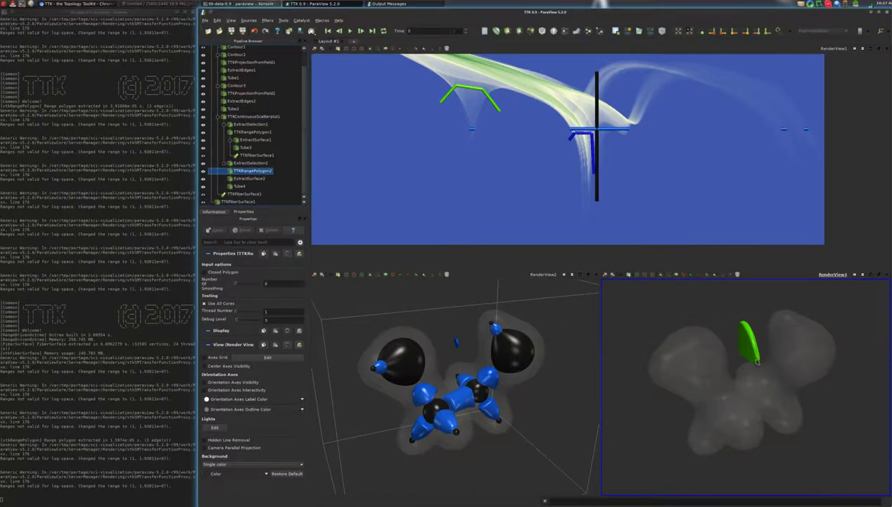
pyautogui.hotkey('ctrl', 'space')
pyautogui.write('fibe')
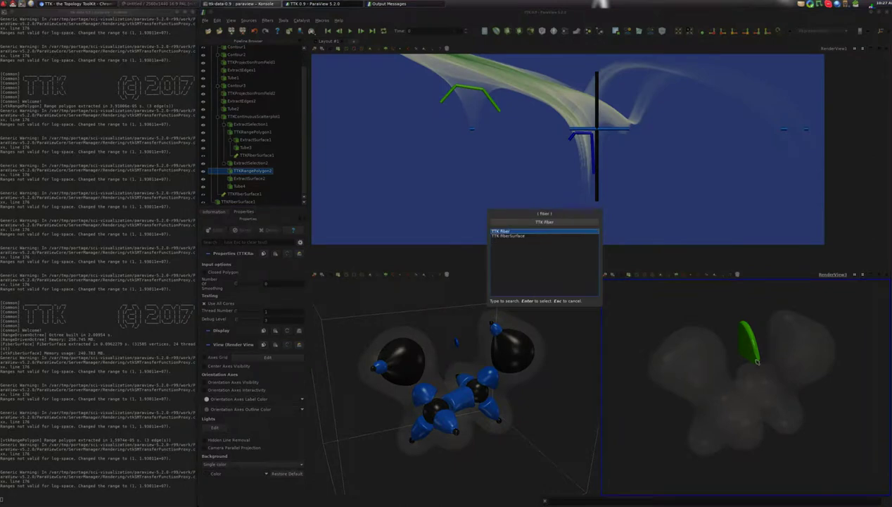
pyautogui.press('Return')
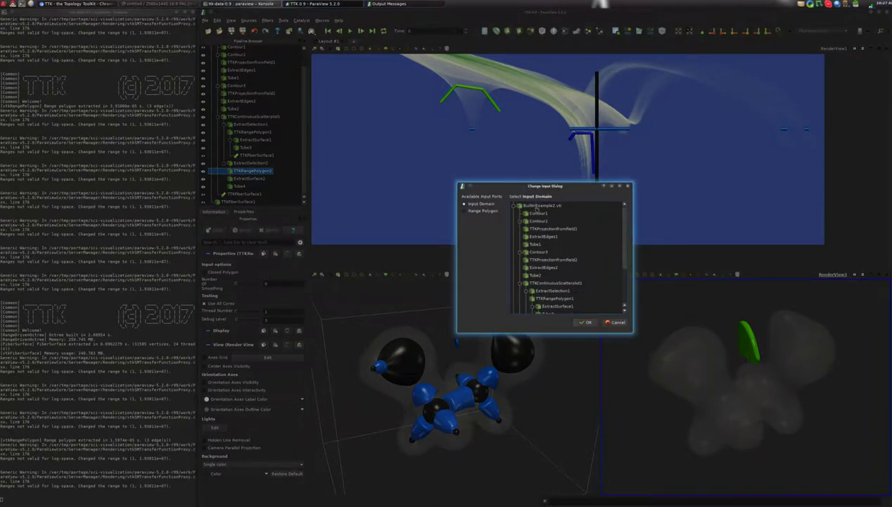
pyautogui.click(540, 205)
pyautogui.click(488, 211)
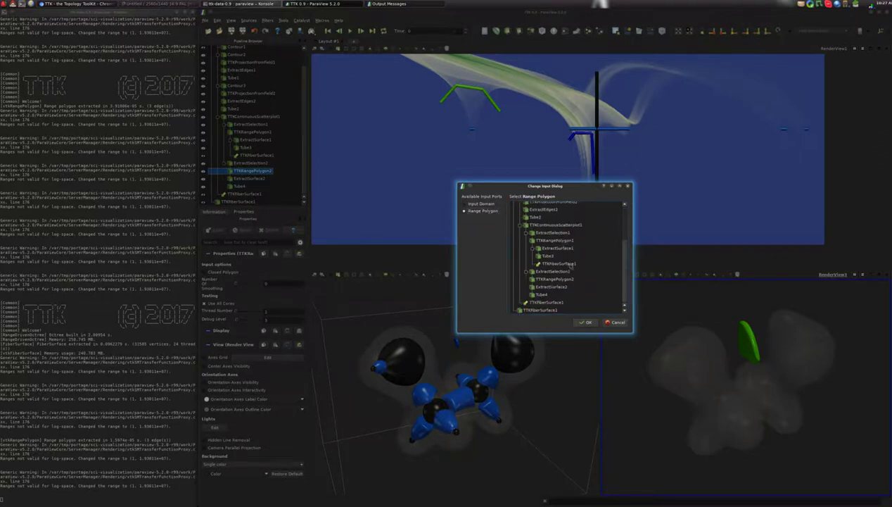
pyautogui.click(552, 279)
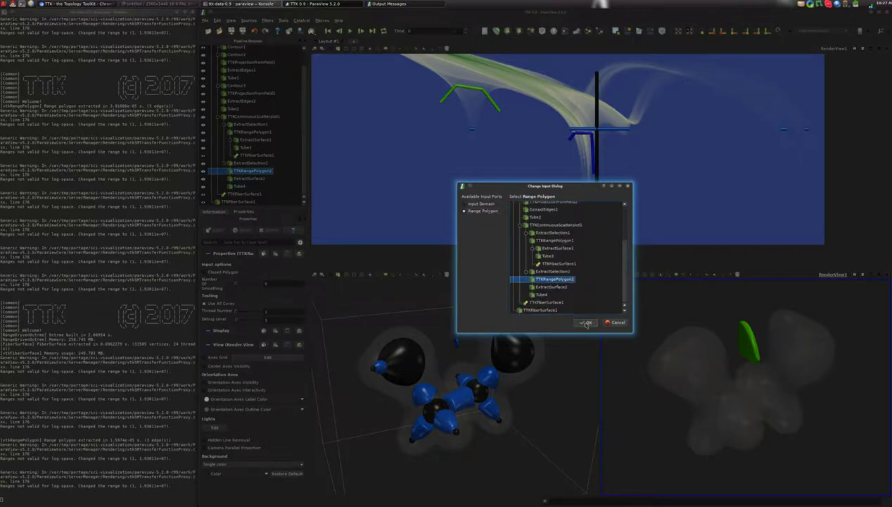
pyautogui.click(584, 322)
# Compute the second fiber surface with log(Rho) as domain and polygon U components and log(s) as domain and polygon V components.
pyautogui.click(259, 278)
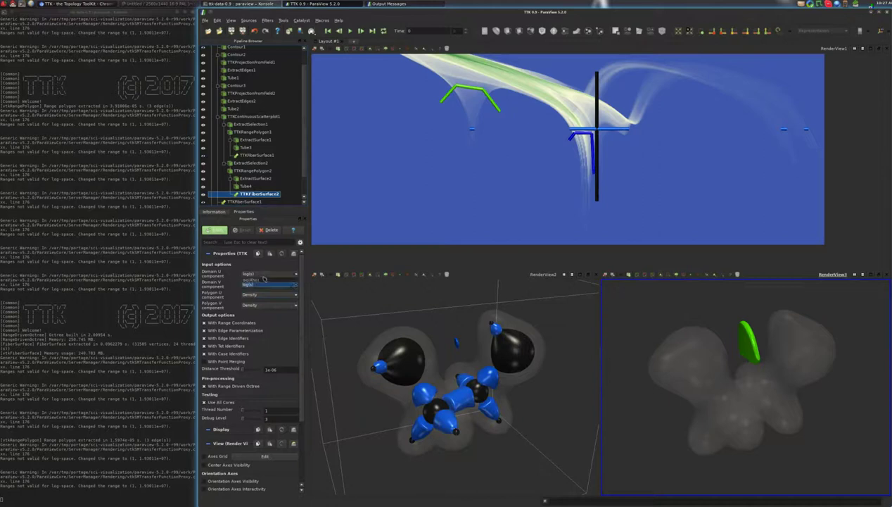
pyautogui.click(258, 274)
pyautogui.click(258, 295)
pyautogui.click(250, 310)
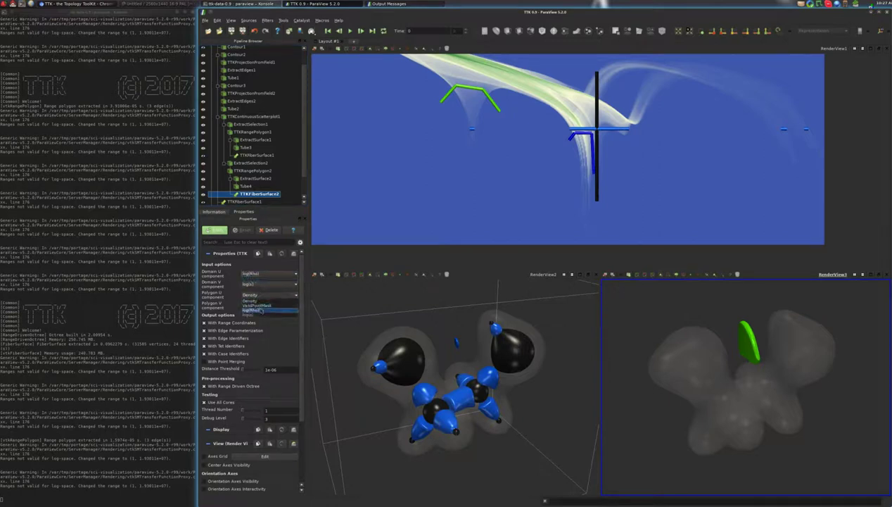
pyautogui.click(260, 305)
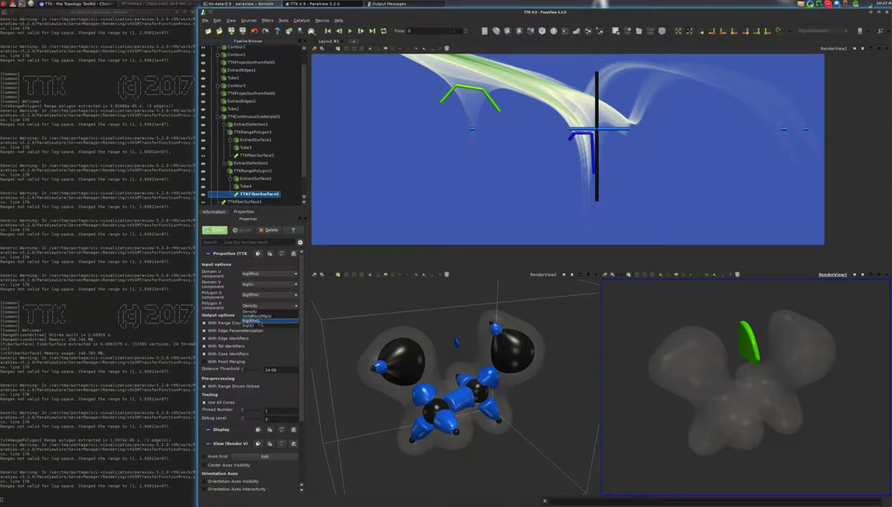
pyautogui.click(250, 324)
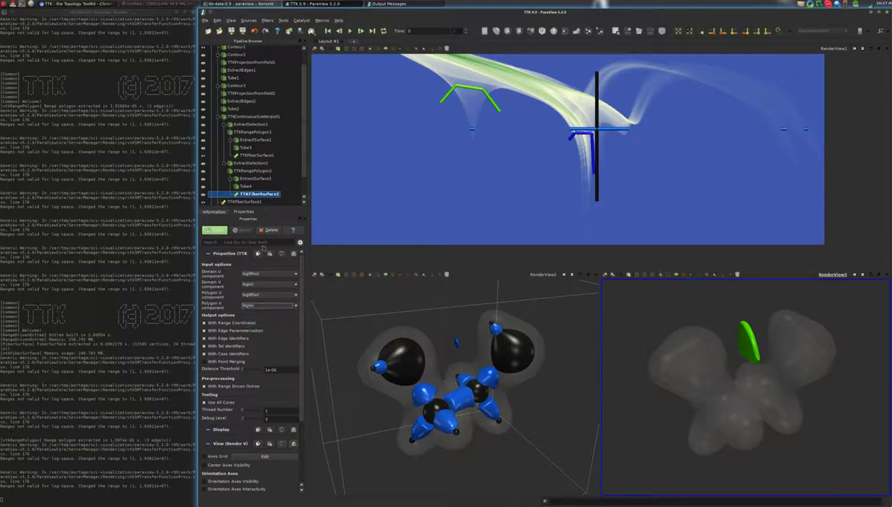
pyautogui.click(218, 229)
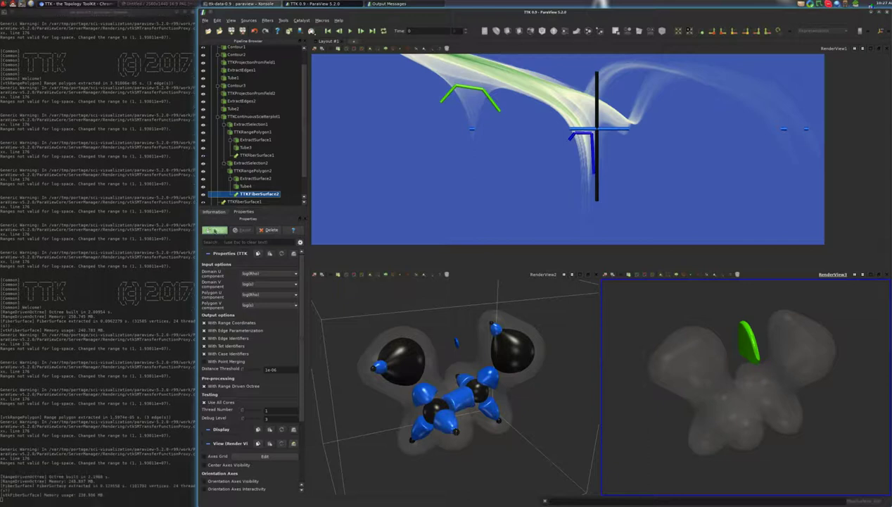
# Give the second fiber surface a solid blue color matching its range polygon.
pyautogui.moveTo(764, 377); pyautogui.dragTo(699, 389)
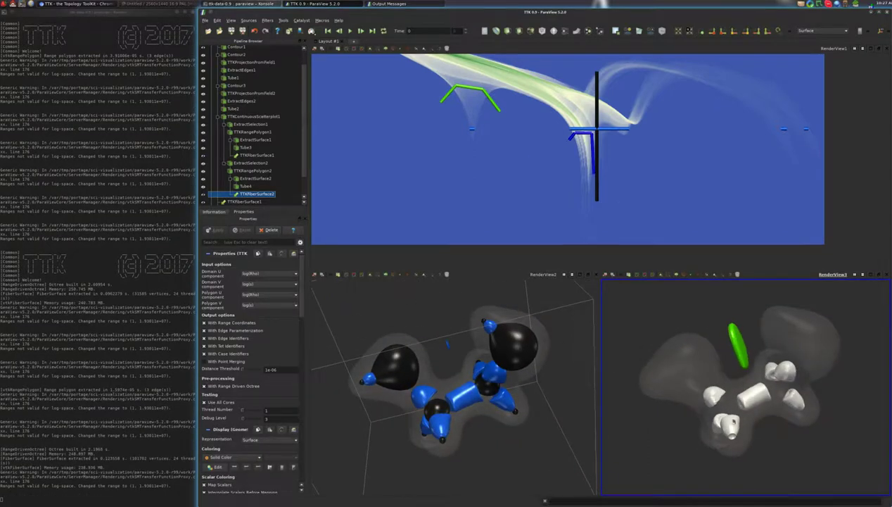
pyautogui.moveTo(726, 415); pyautogui.dragTo(742, 399)
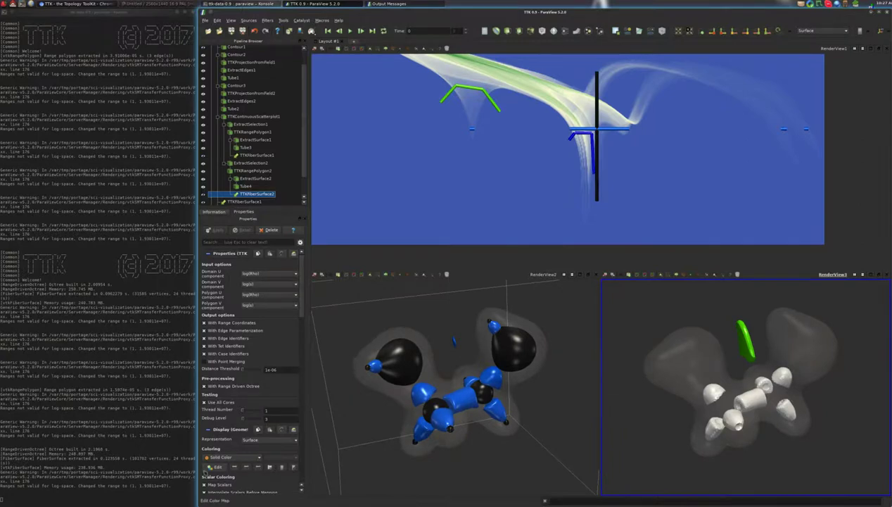
pyautogui.click(213, 466)
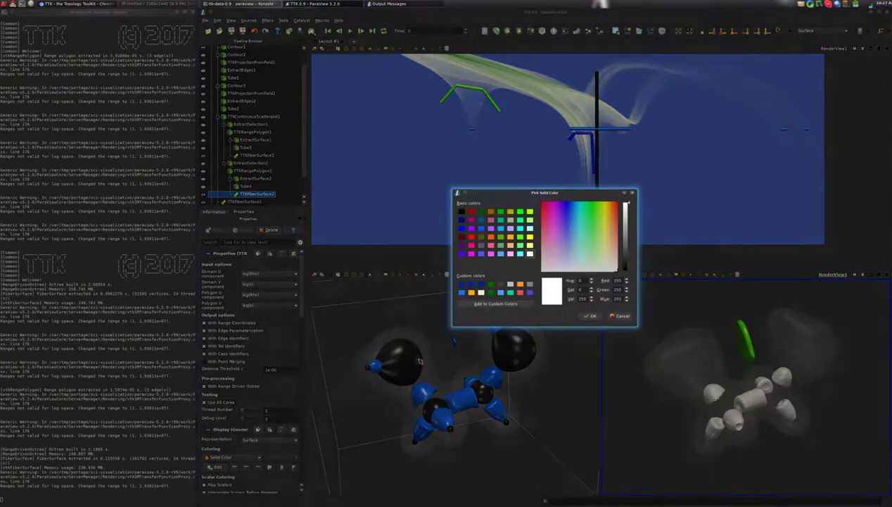
pyautogui.click(463, 228)
pyautogui.click(593, 316)
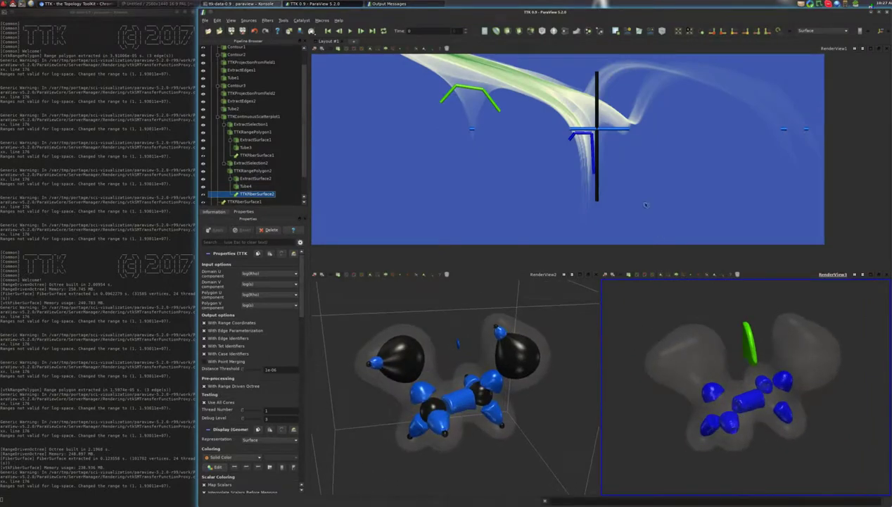
# Compare the green and blue range polygons in the continuous scatterplot with their matching fiber surfaces in the 3D view.
pyautogui.click(674, 149)
pyautogui.moveTo(554, 122); pyautogui.dragTo(577, 128, button='middle')
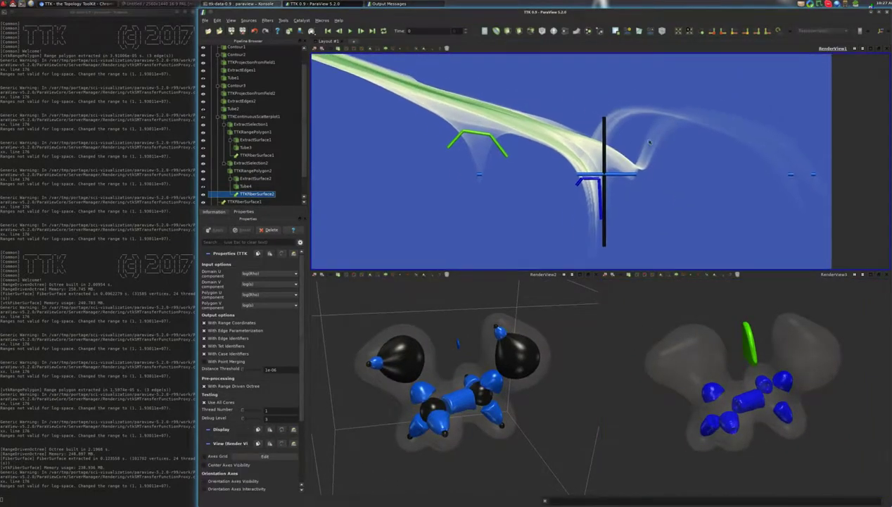
pyautogui.scroll(-2, 577, 128)
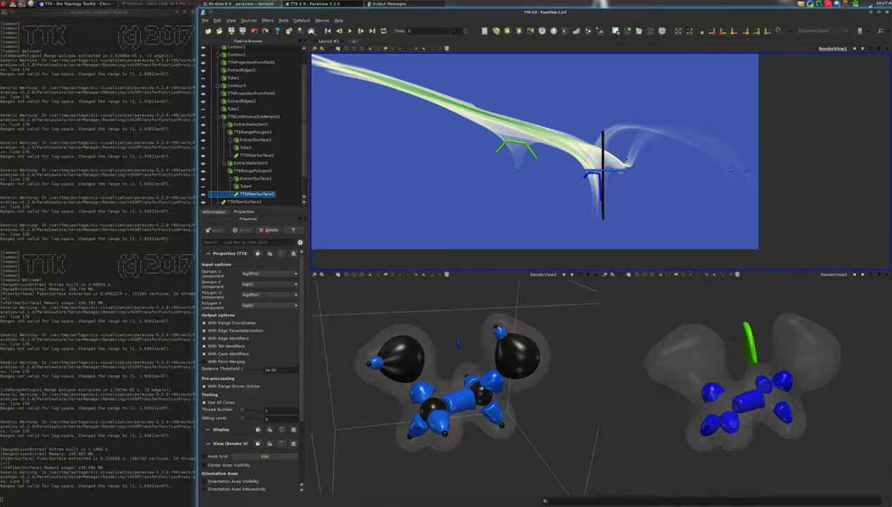
pyautogui.moveTo(510, 148); pyautogui.dragTo(566, 170, button='middle')
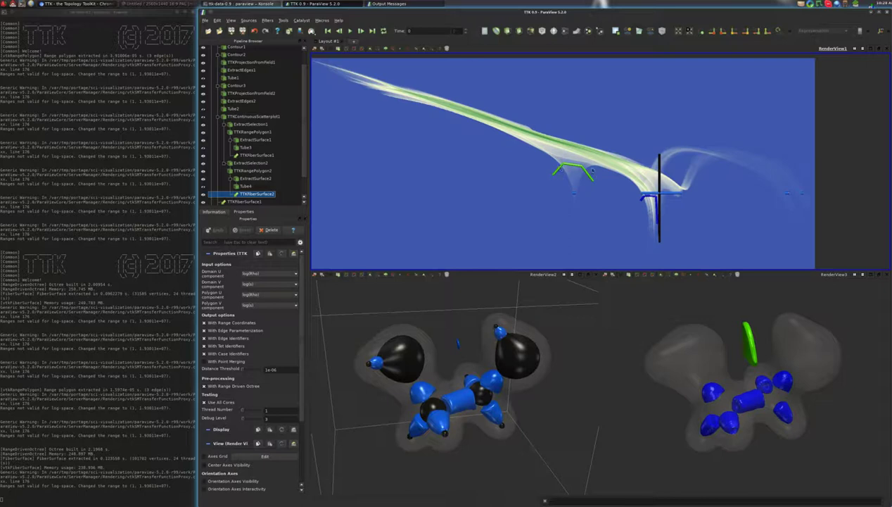
pyautogui.click(733, 380)
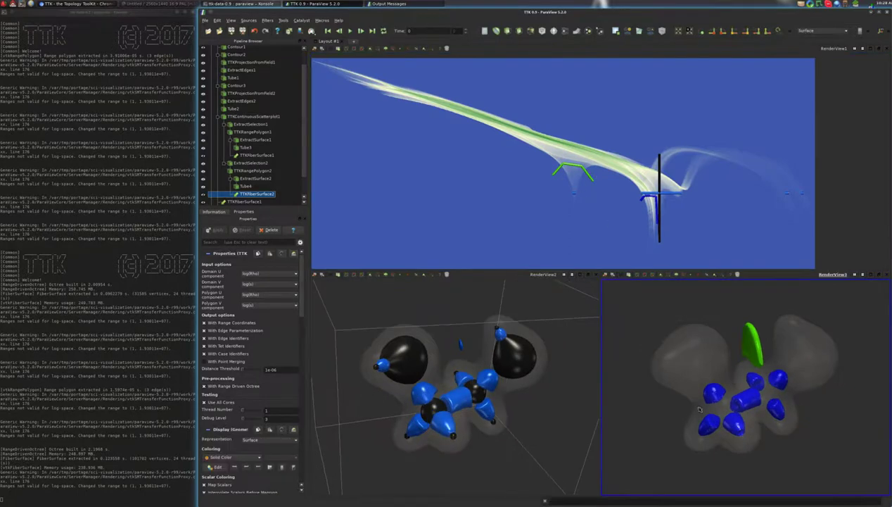
pyautogui.moveTo(729, 390); pyautogui.dragTo(735, 398)
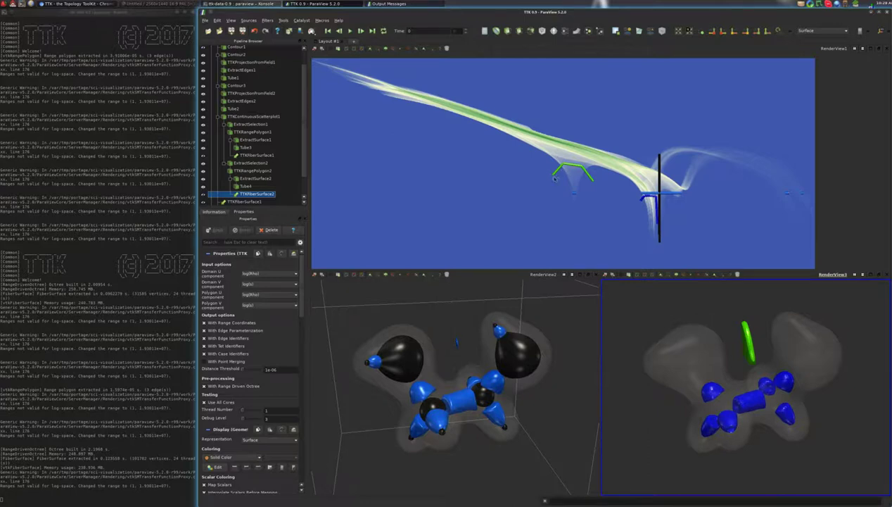
pyautogui.moveTo(720, 353); pyautogui.dragTo(743, 364)
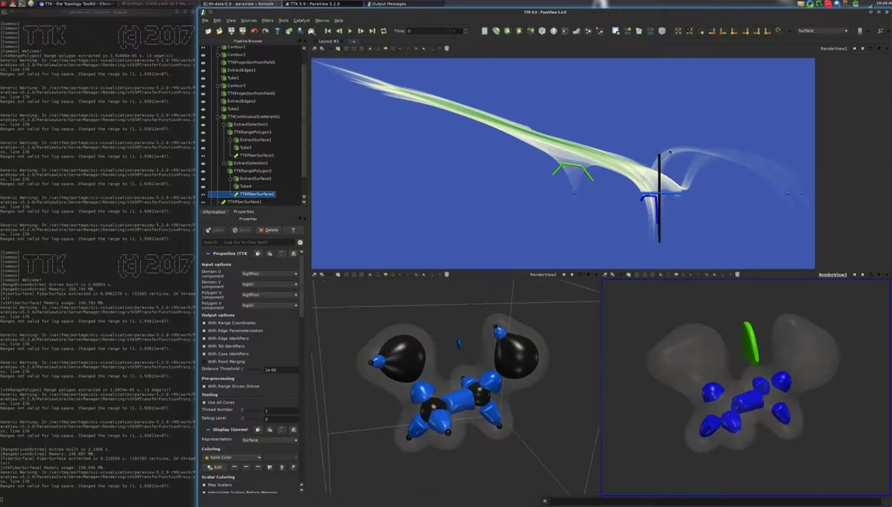
pyautogui.click(689, 170)
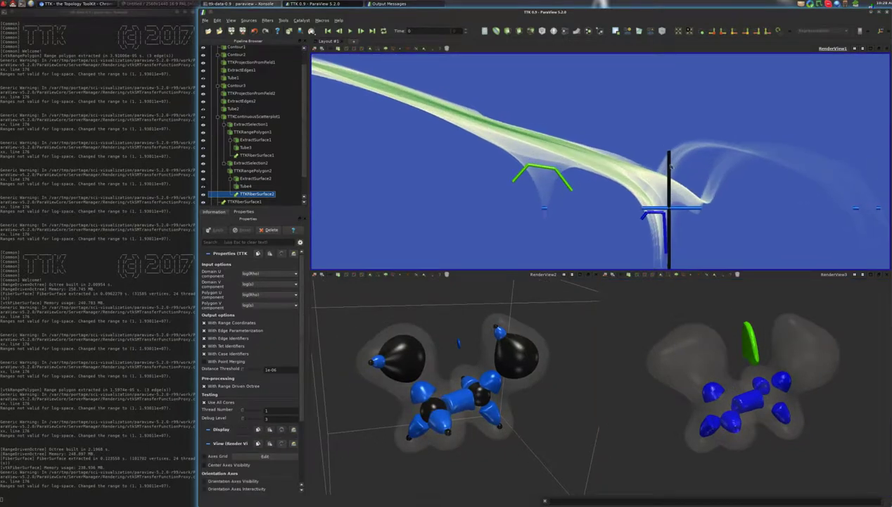
pyautogui.moveTo(780, 150); pyautogui.dragTo(725, 188)
pyautogui.moveTo(762, 398); pyautogui.dragTo(746, 352)
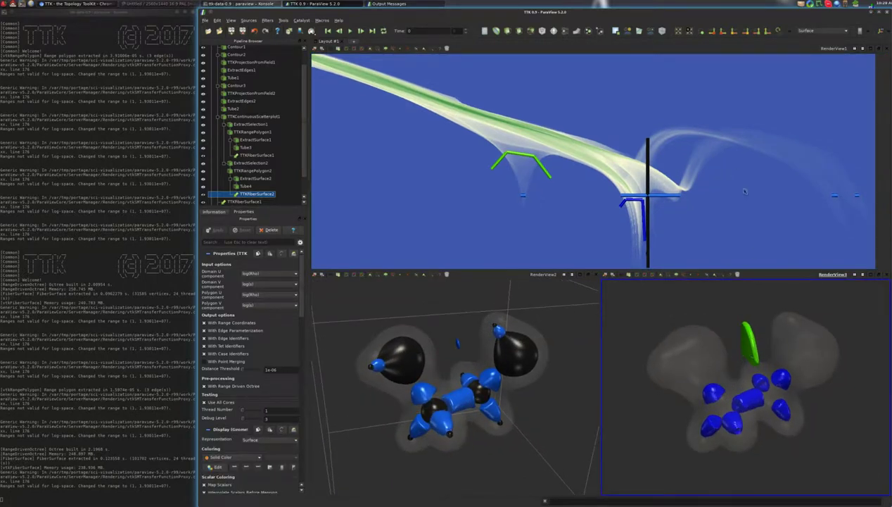
# Select four scatterplot points across the faint arc to the right of the black line and extract them with Extract Selection.
pyautogui.scroll(2, 730, 178)
pyautogui.moveTo(785, 184); pyautogui.dragTo(661, 177, button='middle')
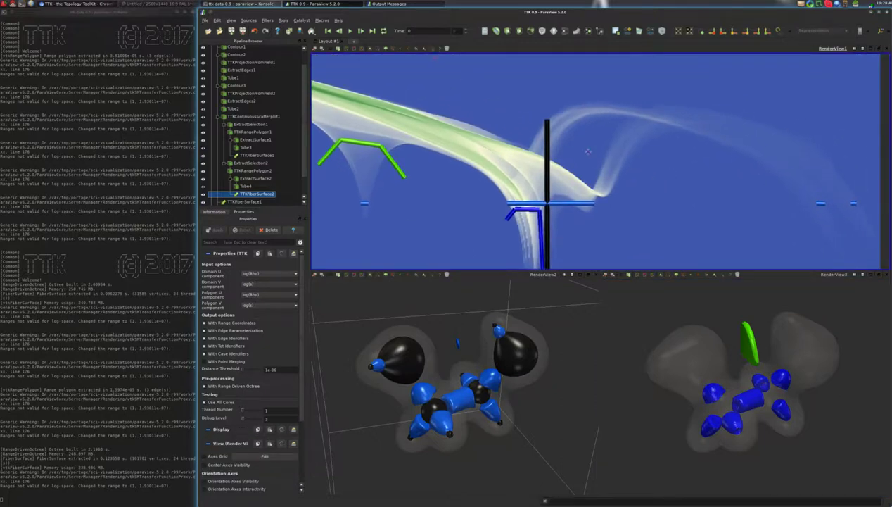
pyautogui.click(589, 169)
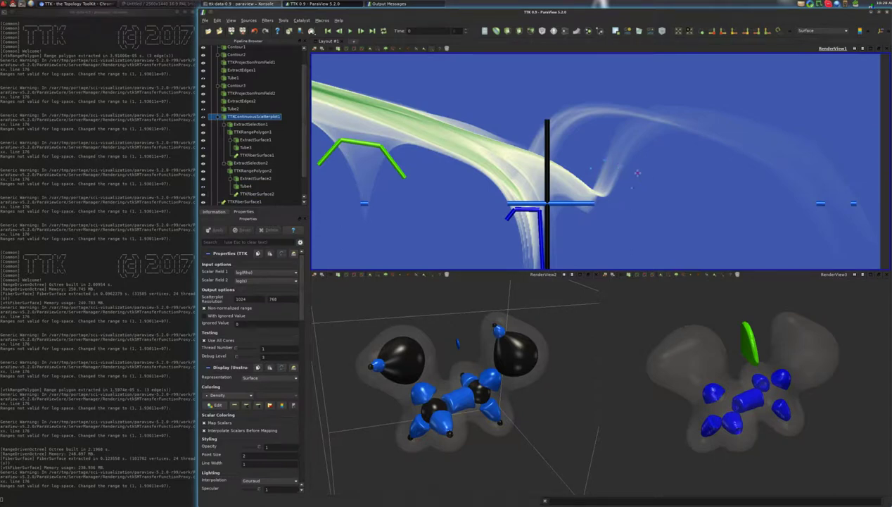
pyautogui.hotkey('ctrl', 'space')
pyautogui.write('sel')
pyautogui.press('Return')
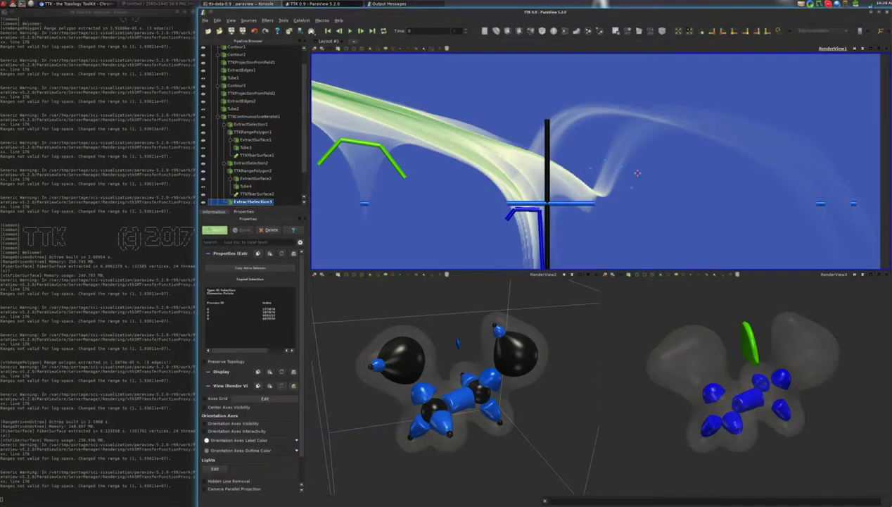
pyautogui.hotkey('alt', 'a')
# Create a TTK RangePolygon from the third extracted selection in solid color and show the continuous scatterplot again.
pyautogui.hotkey('ctrl', 'space')
pyautogui.write('rang')
pyautogui.press('Return')
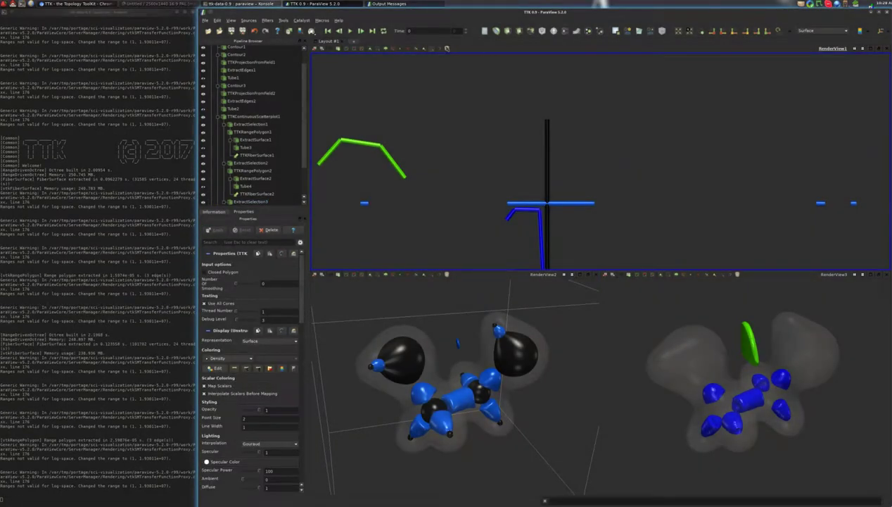
pyautogui.click(228, 358)
pyautogui.click(229, 365)
pyautogui.click(204, 116)
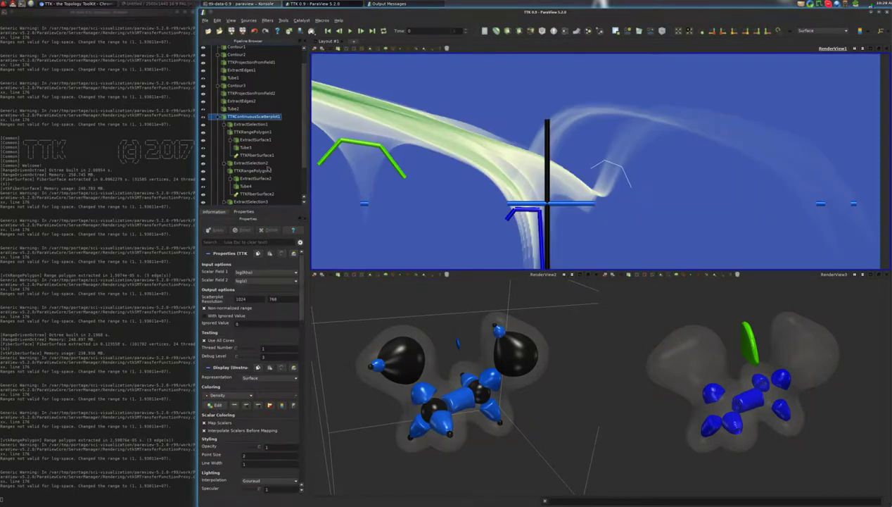
# Apply an Extract Surface filter to the third range polygon.
pyautogui.scroll(-2, 268, 169)
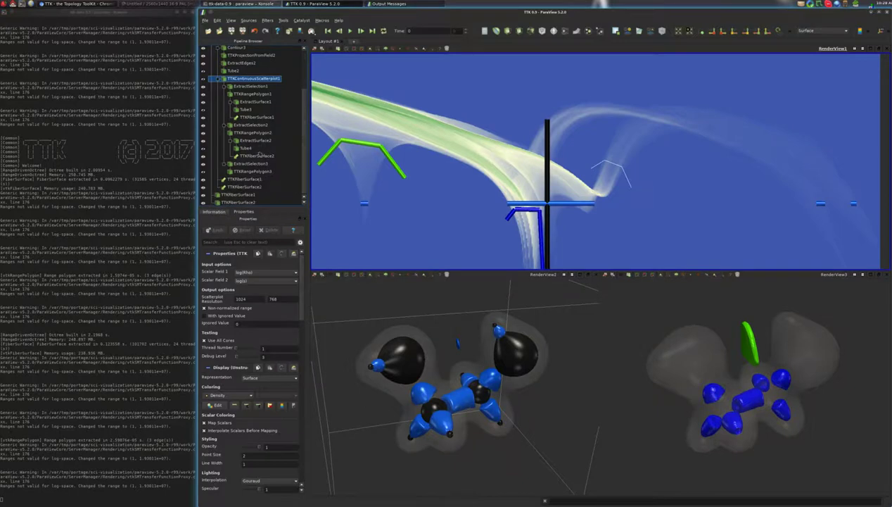
pyautogui.click(259, 172)
pyautogui.hotkey('ctrl', 'space')
pyautogui.write('surf')
pyautogui.press('Down')
pyautogui.press('Return')
# Apply a Tube filter with a radius of 0.02 to the third range polygon's extracted surface.
pyautogui.hotkey('ctrl', 'space')
pyautogui.write('tube')
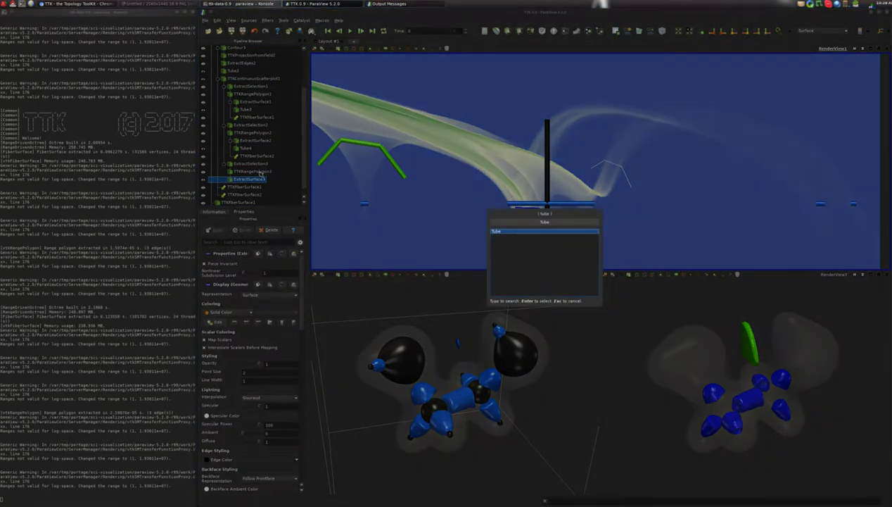
pyautogui.press('Return')
pyautogui.click(215, 229)
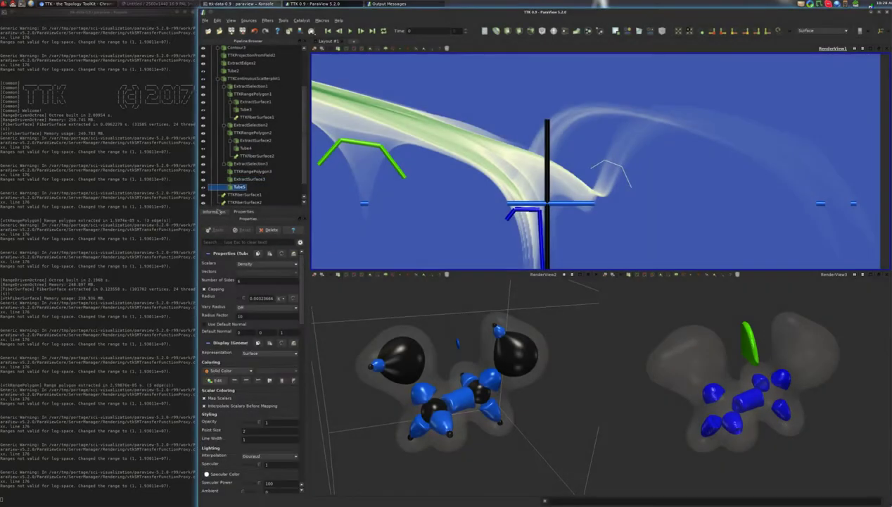
pyautogui.tripleClick(256, 295)
pyautogui.write('0.02')
pyautogui.hotkey('alt', 'a')
# Give the third range polygon's tube a solid red color from the custom colors.
pyautogui.click(211, 370)
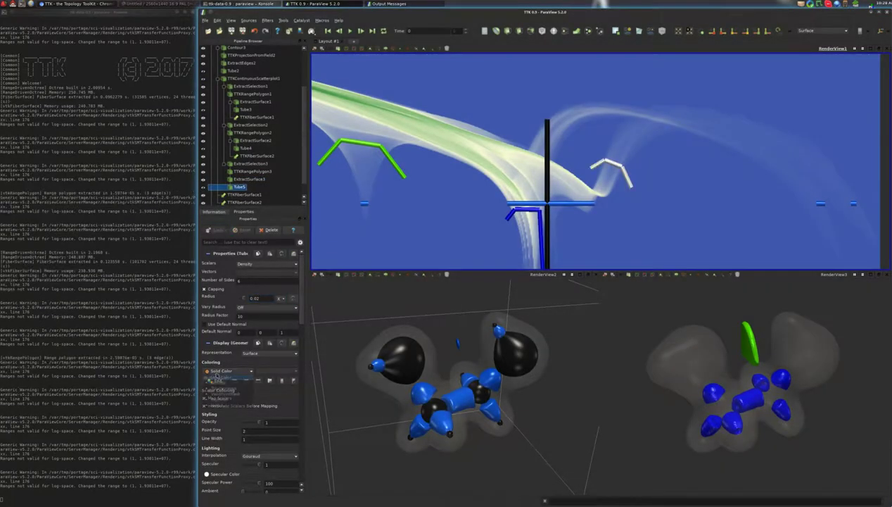
pyautogui.click(220, 377)
pyautogui.click(215, 380)
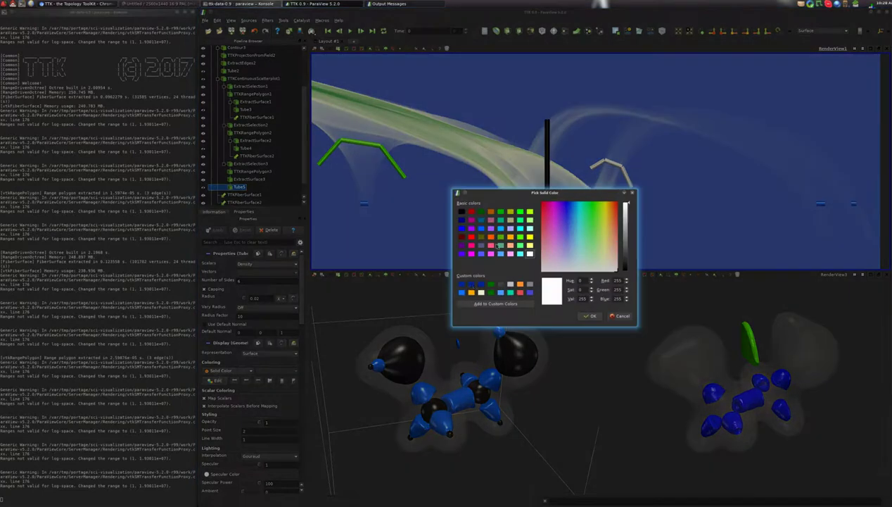
pyautogui.click(520, 292)
pyautogui.click(591, 316)
# Add a TTK FiberSurface filter with BuiltInExample2.vti as input domain and TTKRangePolygon3 as range polygon.
pyautogui.moveTo(661, 356); pyautogui.dragTo(693, 359)
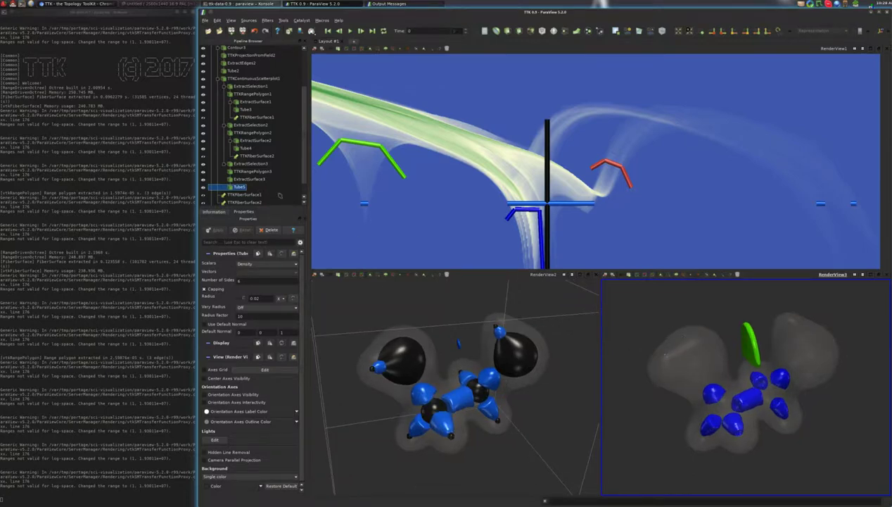
pyautogui.click(258, 172)
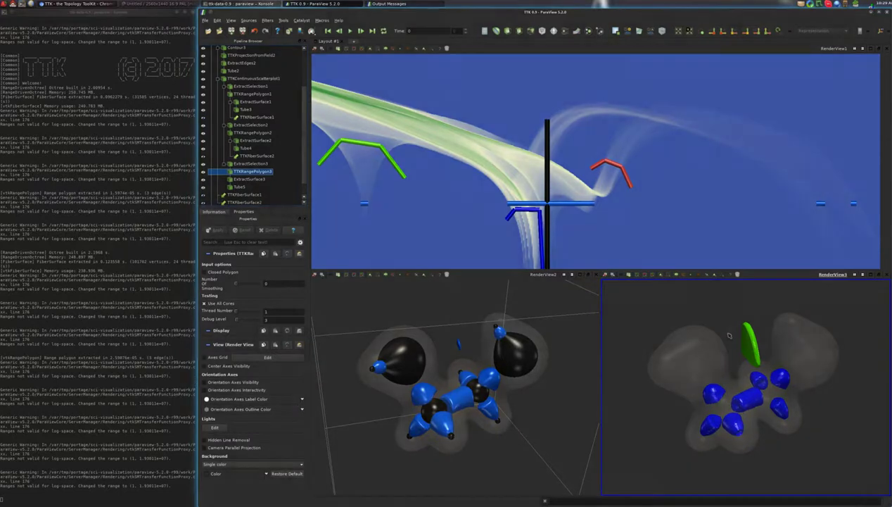
pyautogui.hotkey('ctrl', 'space')
pyautogui.write('fiber')
pyautogui.press('Down')
pyautogui.press('Return')
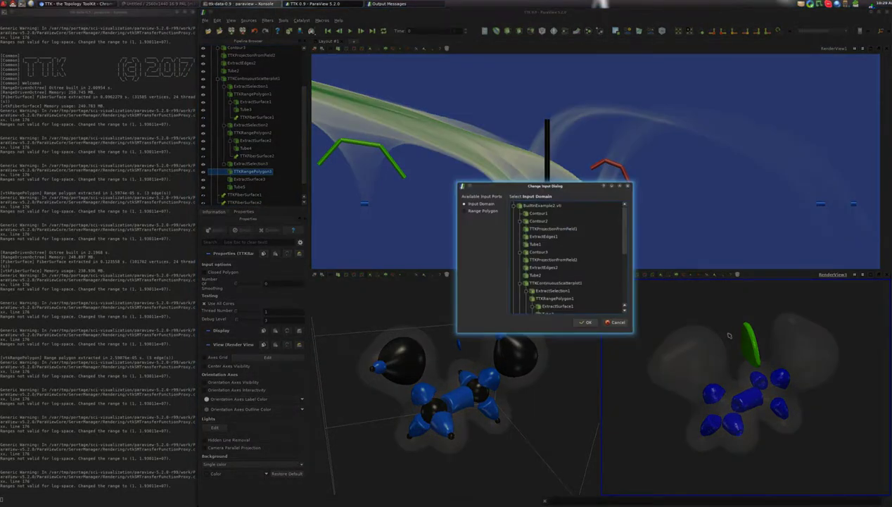
pyautogui.click(484, 211)
pyautogui.click(558, 263)
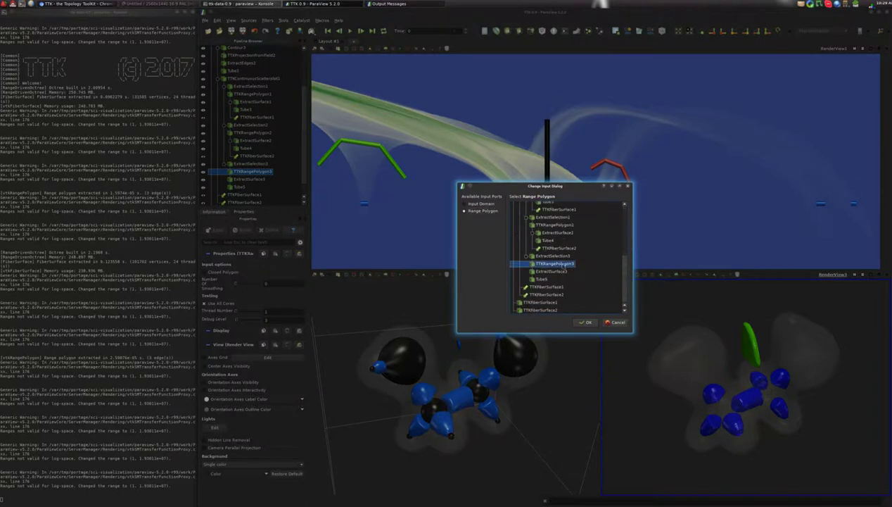
pyautogui.click(584, 321)
# Set the third fiber surface's domain and polygon U components to log(Rho) and V components to log(s), and compute it.
pyautogui.click(271, 273)
pyautogui.click(271, 280)
pyautogui.click(267, 294)
pyautogui.click(266, 301)
pyautogui.click(263, 305)
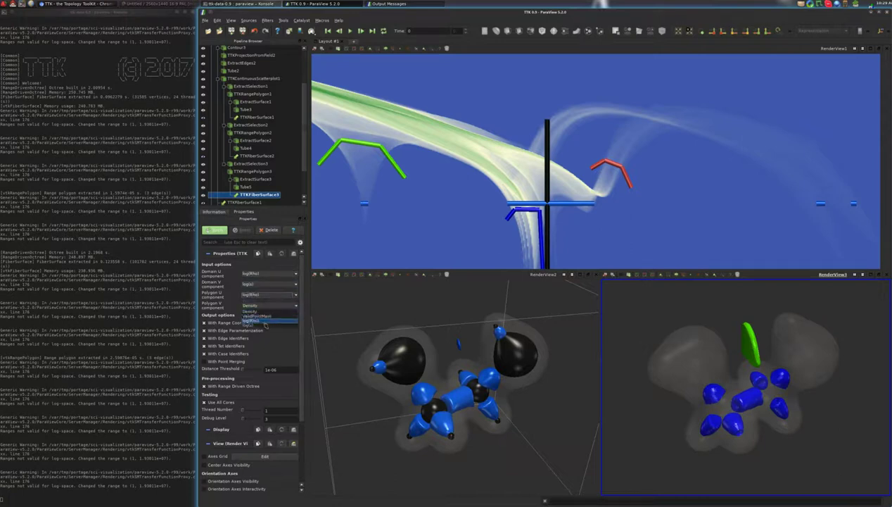
pyautogui.click(257, 318)
pyautogui.click(220, 232)
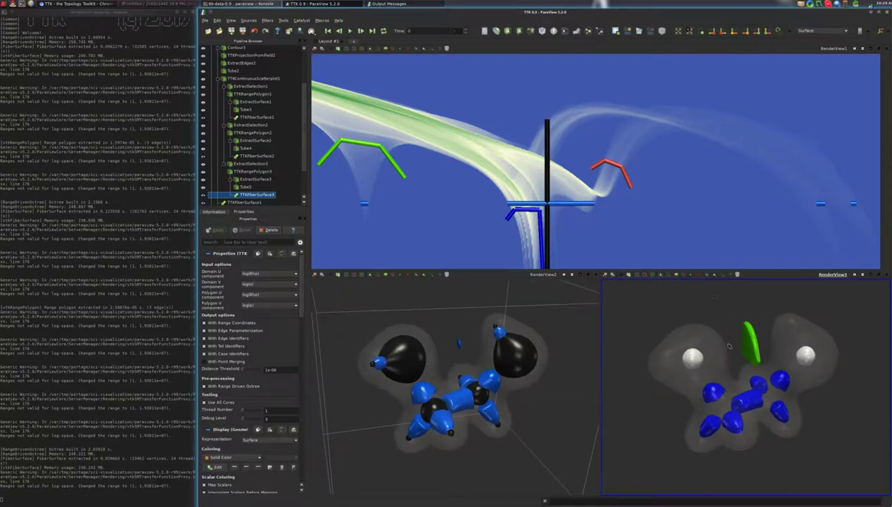
# Give the third fiber surface the same solid red custom color as its range polygon's tube.
pyautogui.click(213, 466)
pyautogui.click(520, 293)
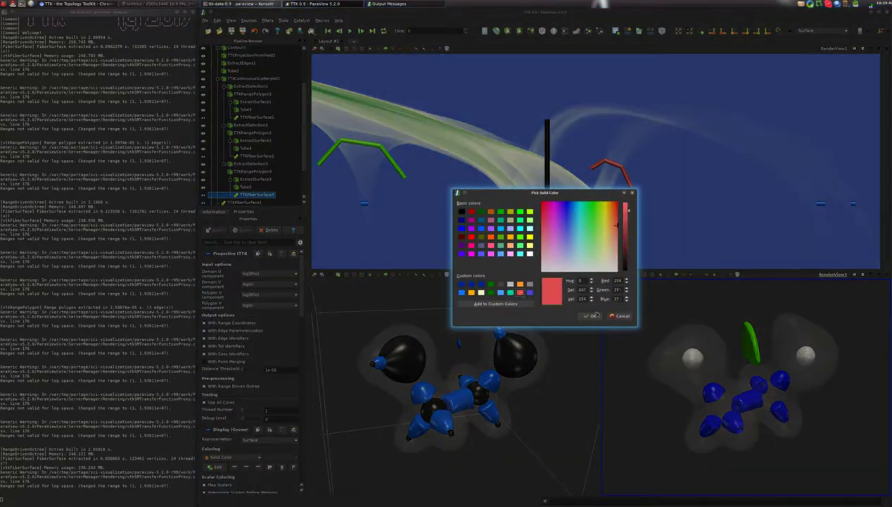
pyautogui.click(595, 315)
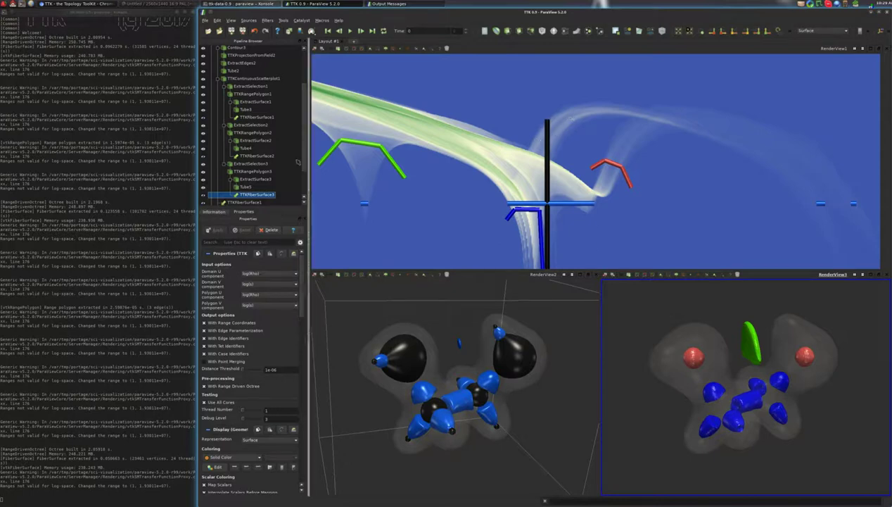
# Select four points around the start of the scatterplot's upper arc, above the black projection line, and extract the selection.
pyautogui.click(608, 160)
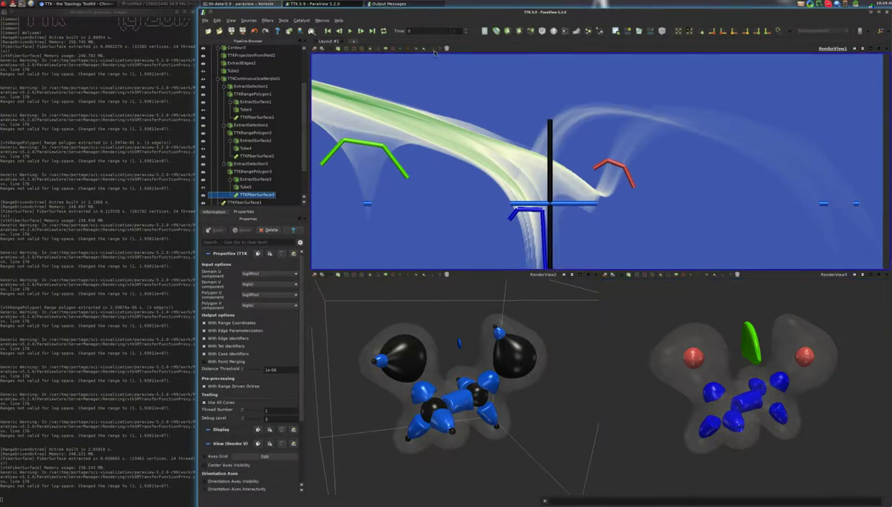
pyautogui.click(553, 111)
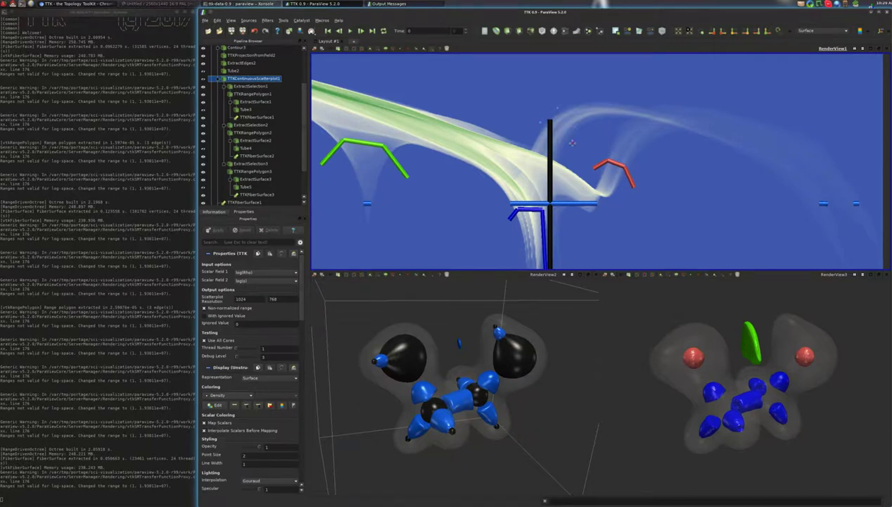
pyautogui.hotkey('ctrl', 'space')
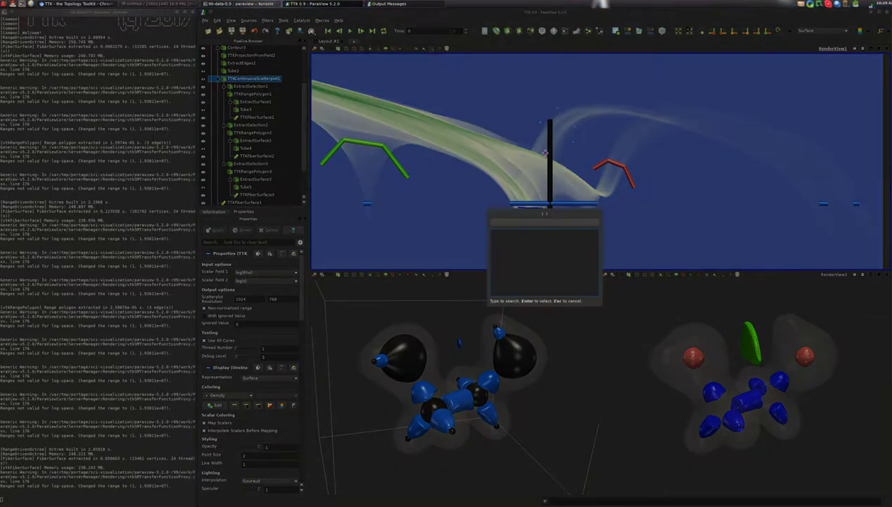
pyautogui.write('extract')
pyautogui.press('Return')
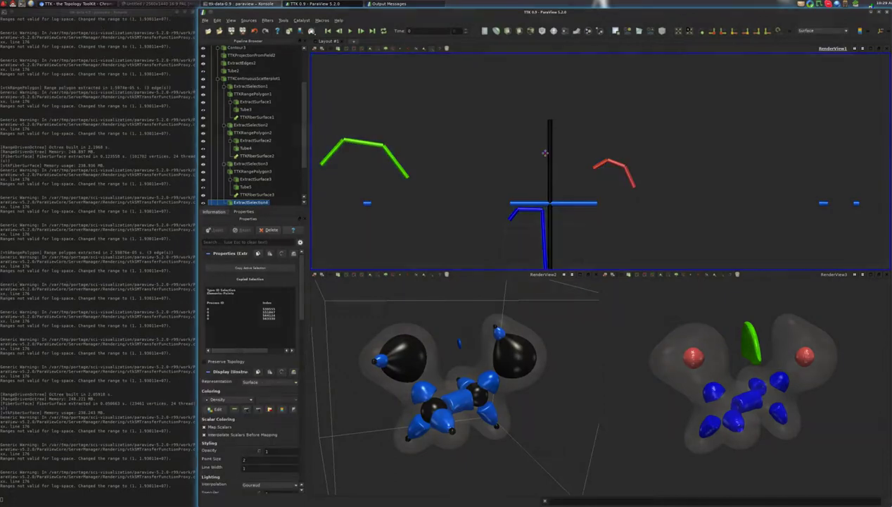
# Create a TTK RangePolygon from the fourth extracted selection and show the continuous scatterplot again.
pyautogui.hotkey('ctrl', 'space')
pyautogui.write('range')
pyautogui.press('Return')
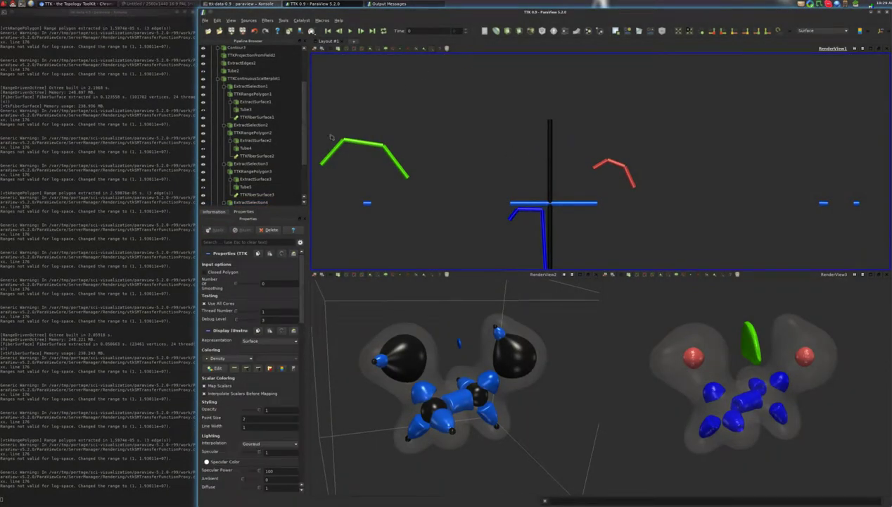
pyautogui.scroll(2, 250, 139)
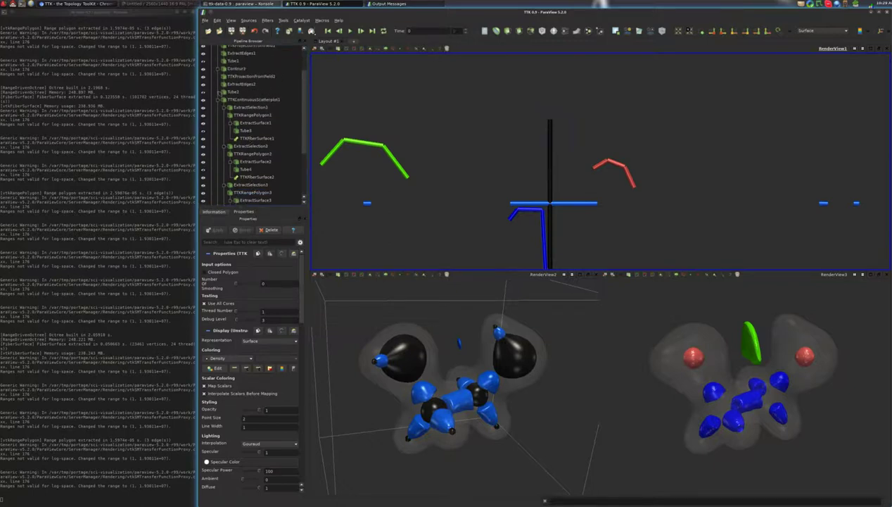
pyautogui.click(204, 99)
pyautogui.scroll(-3, 279, 125)
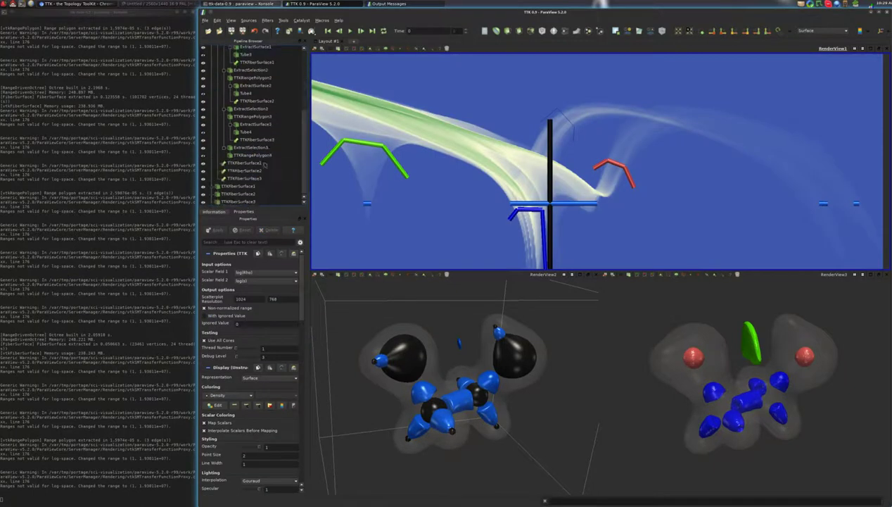
# Apply an Extract Surface filter to the fourth range polygon.
pyautogui.click(255, 154)
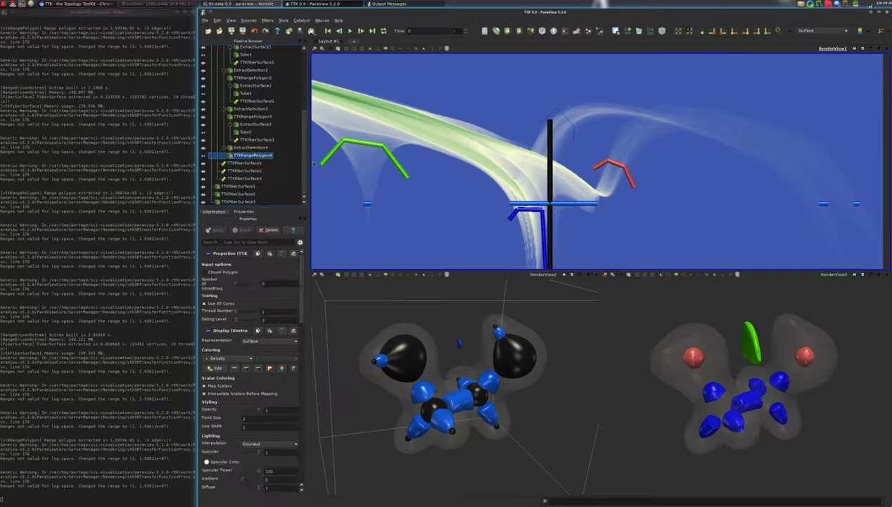
pyautogui.hotkey('ctrl', 'space')
pyautogui.write('Extract Surface')
pyautogui.press('Return')
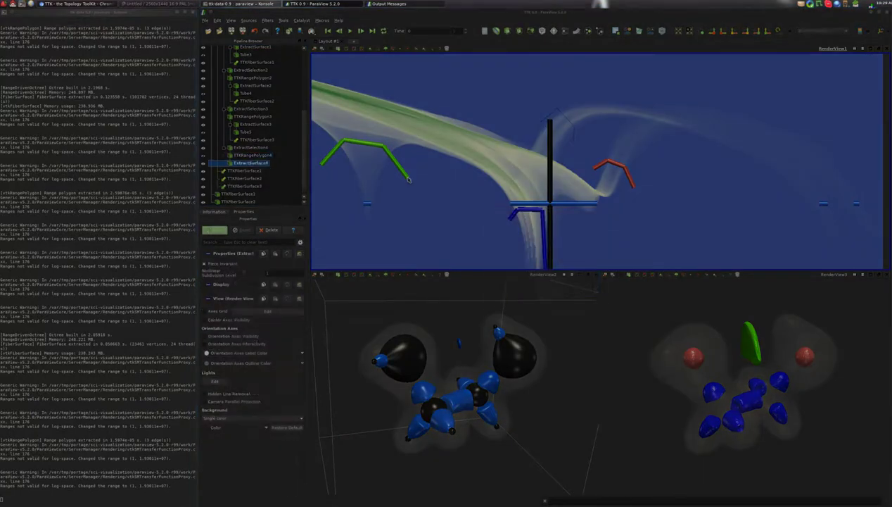
# Apply a Tube filter with a radius of 0.03 to the fourth range polygon's extracted surface.
pyautogui.hotkey('ctrl', 'space')
pyautogui.write('Tube')
pyautogui.press('Return')
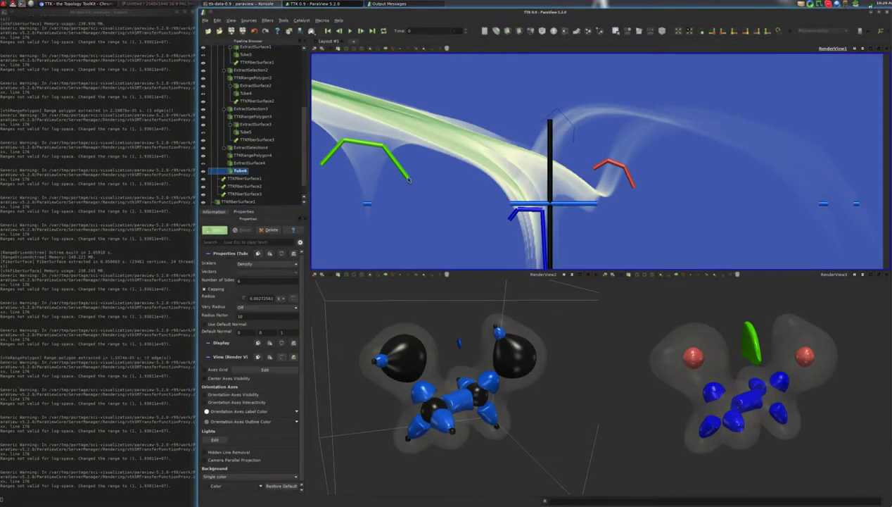
pyautogui.write('0.03')
pyautogui.press('Return')
# Give the fourth range polygon's tube a solid dark gray color from the custom colors.
pyautogui.click(219, 370)
pyautogui.click(218, 365)
pyautogui.click(215, 380)
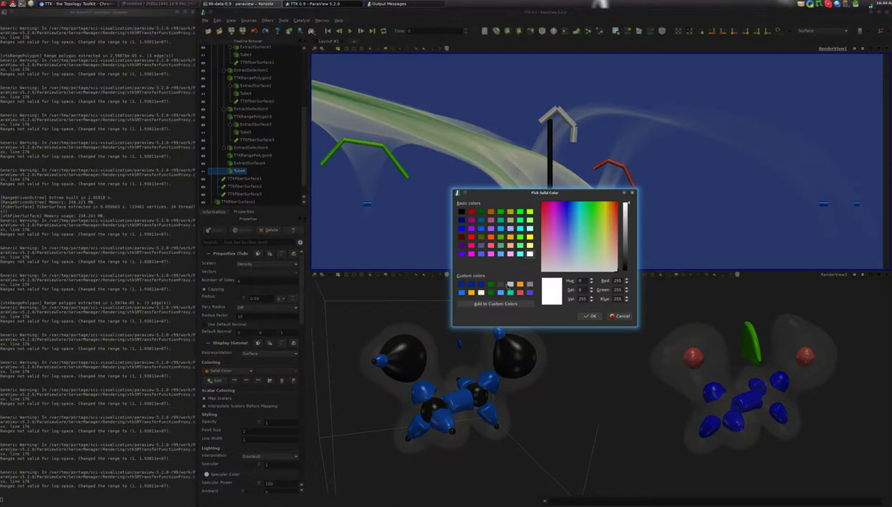
pyautogui.click(504, 284)
pyautogui.click(591, 316)
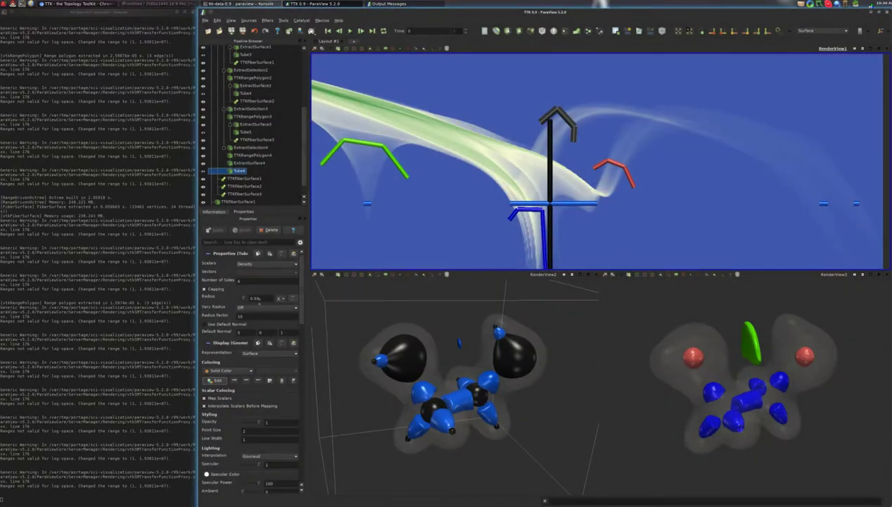
# Set the radius of the fourth range polygon's tube to 0.02.
pyautogui.press('BackSpace')
pyautogui.write('2')
pyautogui.press('Return')
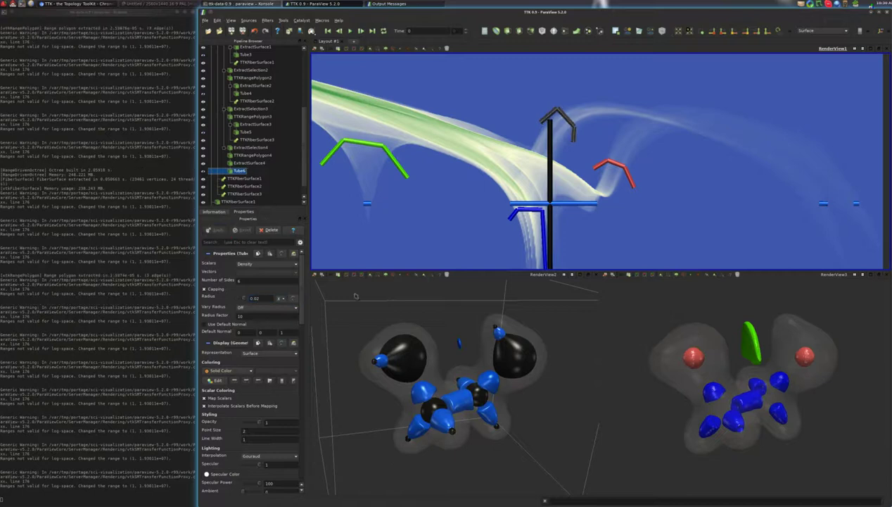
# Add a TTK FiberSurface filter with BuiltInExample2.vti as input domain and TTKRangePolygon4 as range polygon.
pyautogui.moveTo(675, 370); pyautogui.dragTo(693, 360)
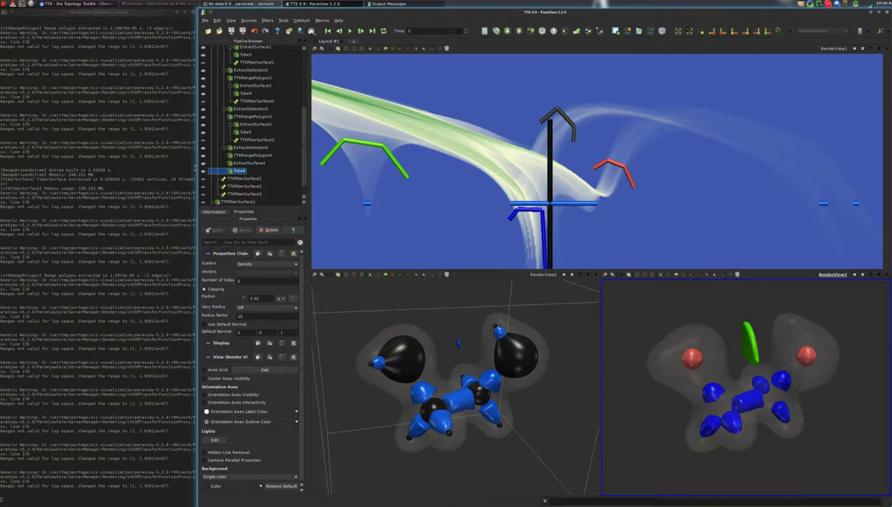
pyautogui.click(256, 156)
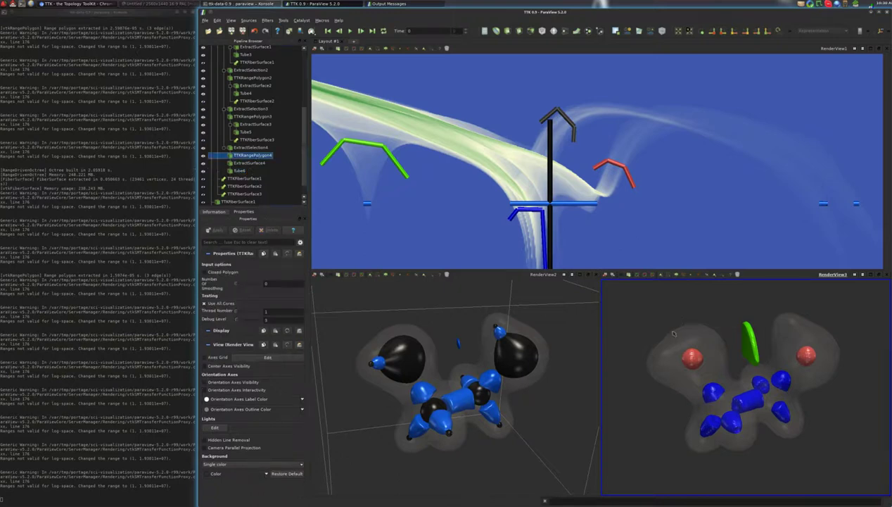
pyautogui.hotkey('ctrl', 'space')
pyautogui.write('fiber')
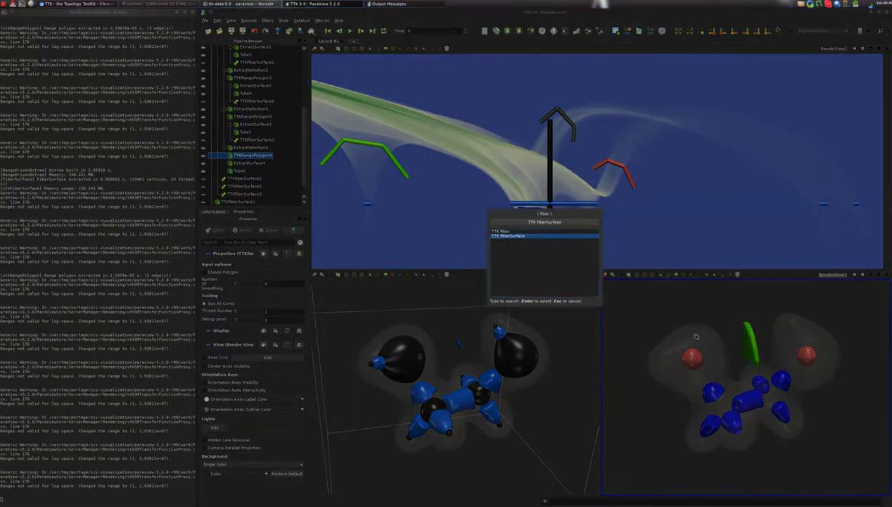
pyautogui.press('Return')
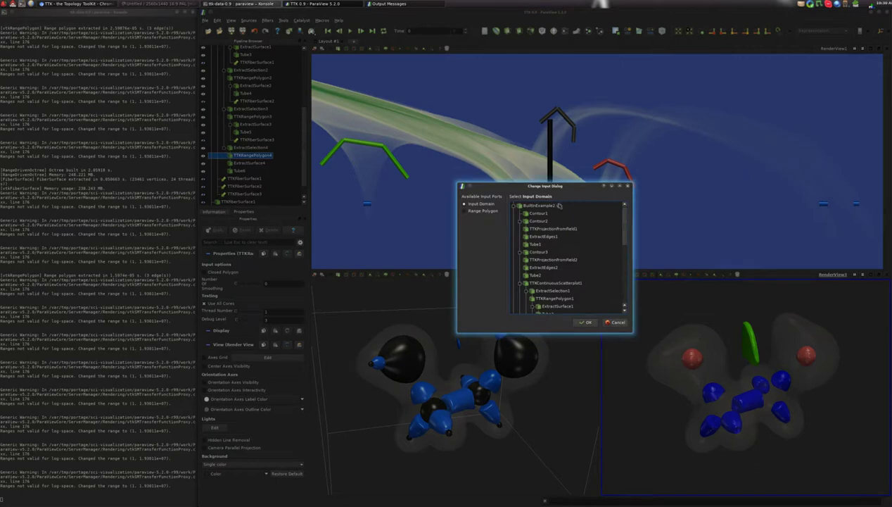
pyautogui.click(482, 211)
pyautogui.scroll(-8, 597, 239)
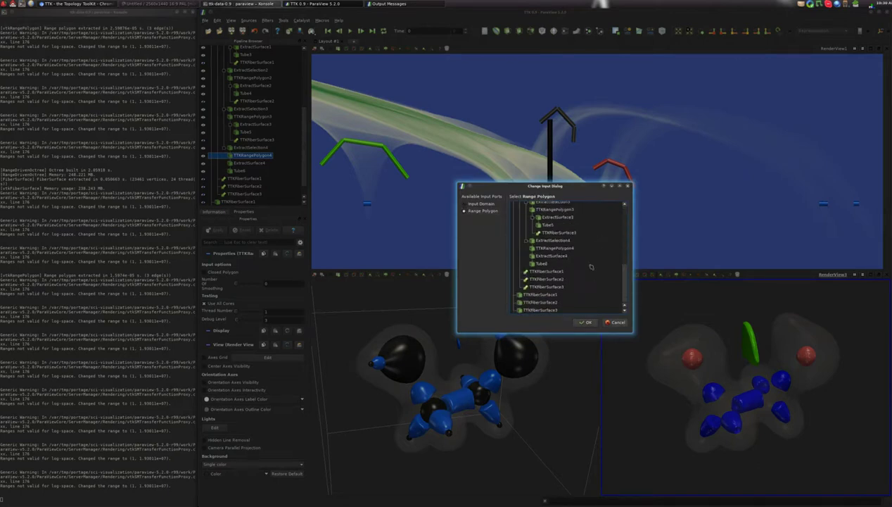
pyautogui.click(552, 248)
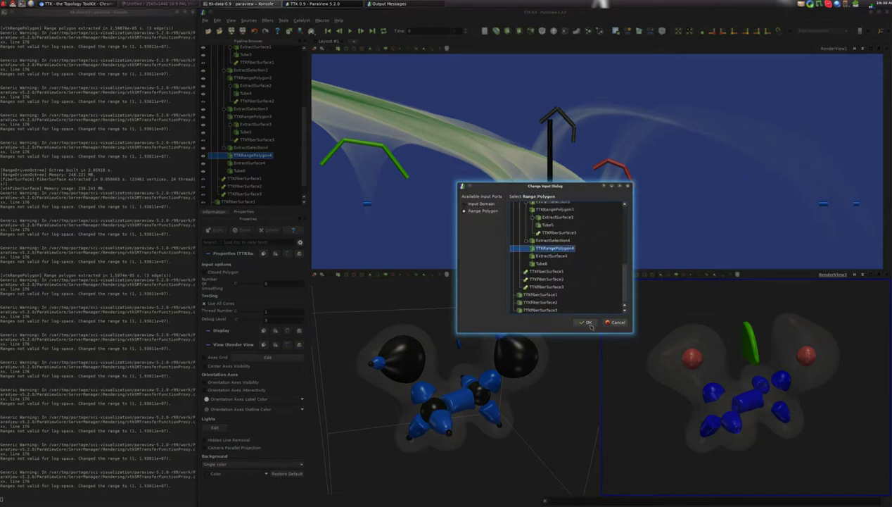
pyautogui.click(588, 322)
# Set the fourth fiber surface's domain and polygon U components to log(Rho) and V components to log(s), and compute it.
pyautogui.click(268, 283)
pyautogui.click(268, 280)
pyautogui.click(267, 294)
pyautogui.click(264, 300)
pyautogui.click(263, 306)
pyautogui.click(266, 314)
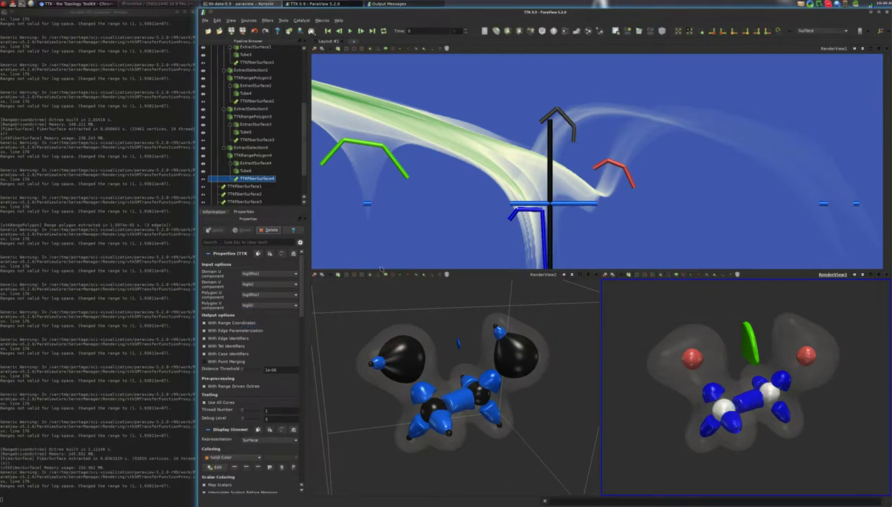
# Give the fourth fiber surface a solid dark gray color matching its range polygon's tube.
pyautogui.click(215, 467)
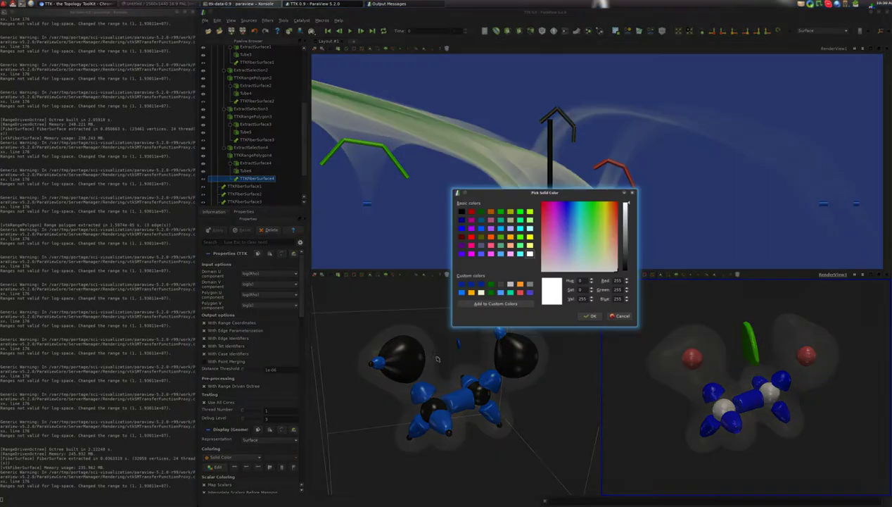
pyautogui.click(589, 315)
# Compare the four range polygons on the scatterplot with their matching fiber surfaces in the 3D view.
pyautogui.moveTo(688, 334); pyautogui.dragTo(702, 347)
pyautogui.scroll(-2, 585, 209)
pyautogui.moveTo(585, 208); pyautogui.dragTo(573, 210)
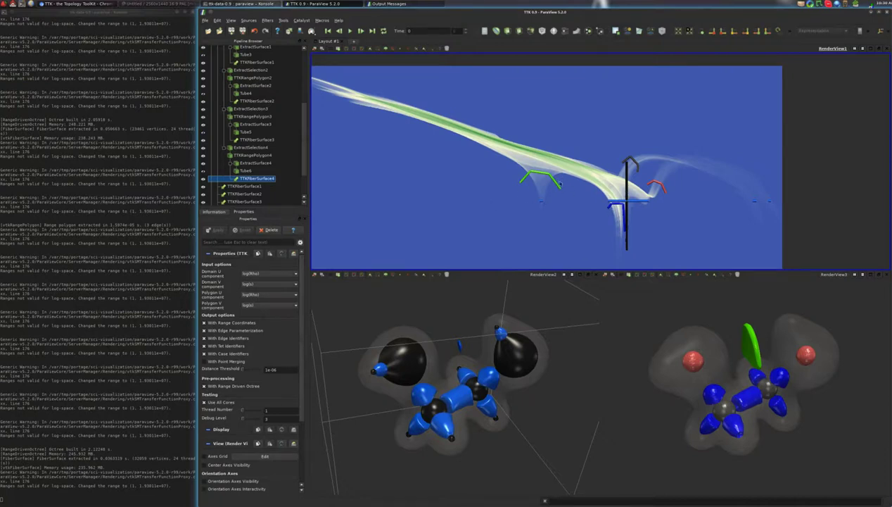
pyautogui.moveTo(750, 347)
pyautogui.mouseDown()
pyautogui.moveTo(737, 340)
pyautogui.moveTo(742, 352)
pyautogui.mouseUp()
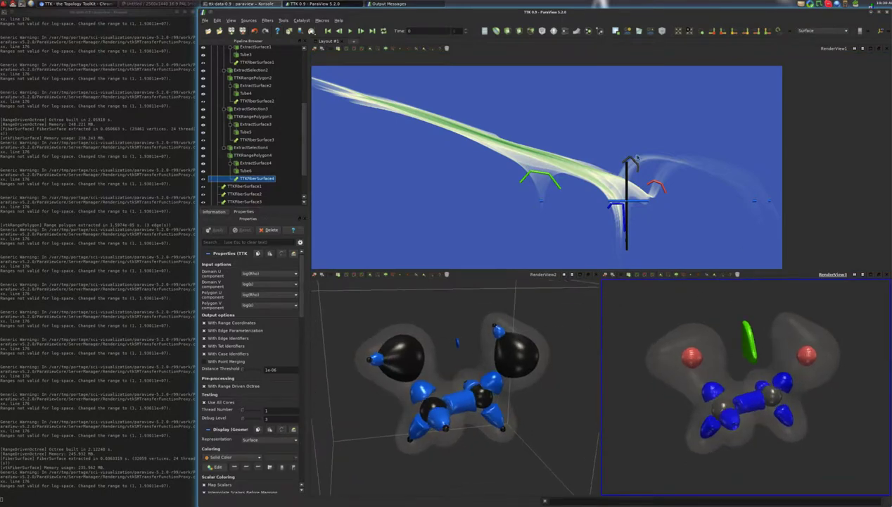
pyautogui.moveTo(656, 191); pyautogui.dragTo(661, 196)
pyautogui.moveTo(712, 347); pyautogui.dragTo(726, 355)
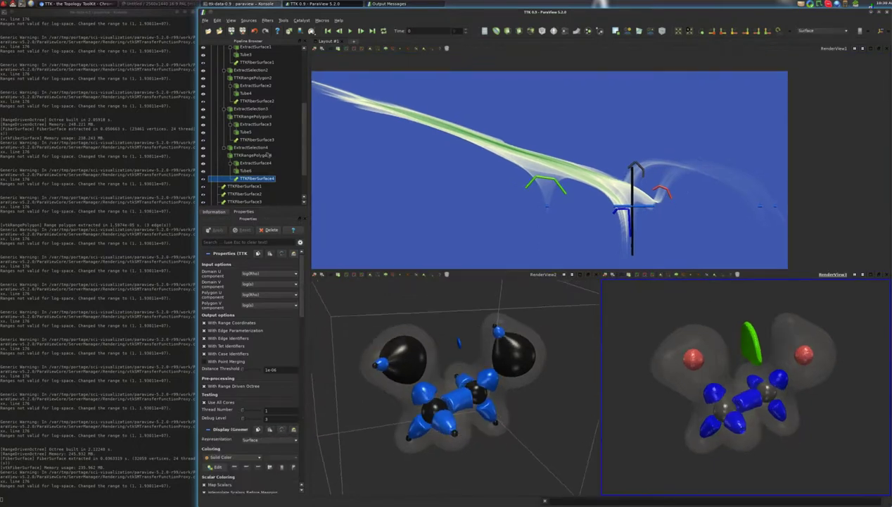
# Show the outline of the BuiltInExample2.vti dataset in the fiber surface view and adjust the views' framing.
pyautogui.scroll(10, 268, 154)
pyautogui.click(211, 57)
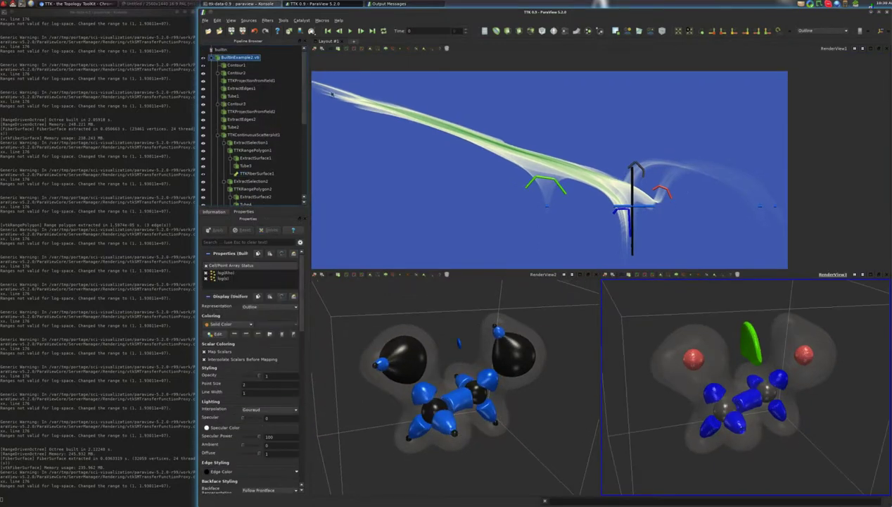
pyautogui.moveTo(751, 380); pyautogui.dragTo(746, 350)
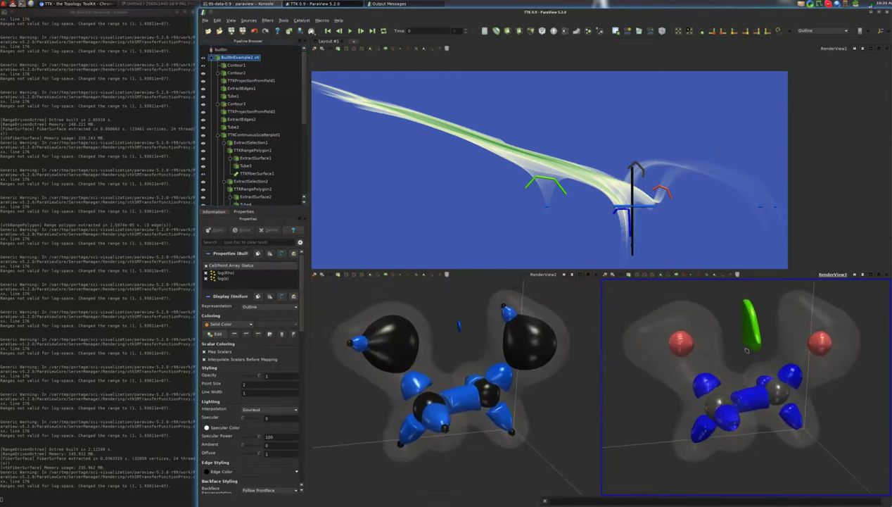
pyautogui.click(685, 130)
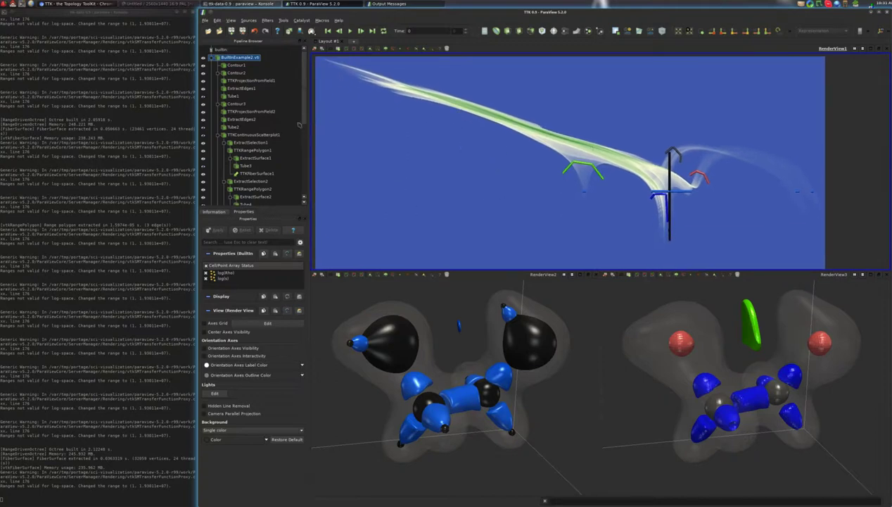
# Apply a Threshold to the continuous scatterplot on ValidPointMask with a minimum of 1 to keep only valid points.
pyautogui.click(255, 135)
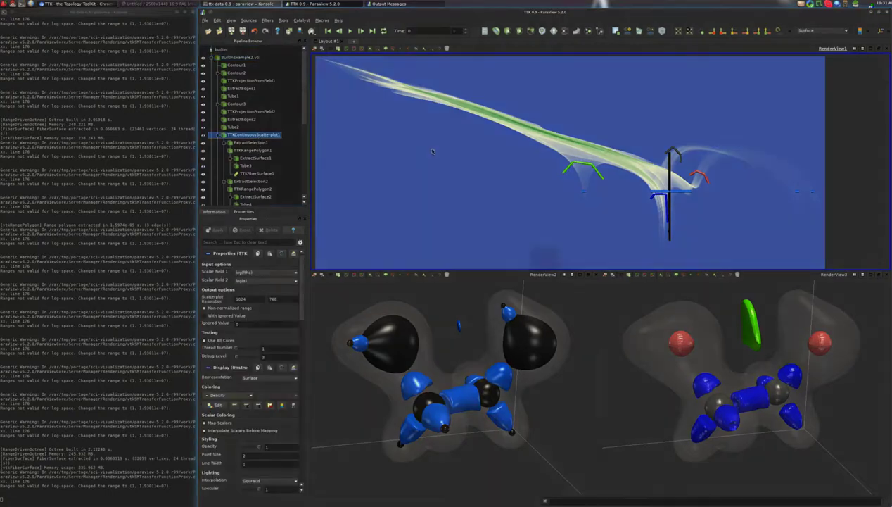
pyautogui.hotkey('ctrl', 'space')
pyautogui.write('thre')
pyautogui.press('Return')
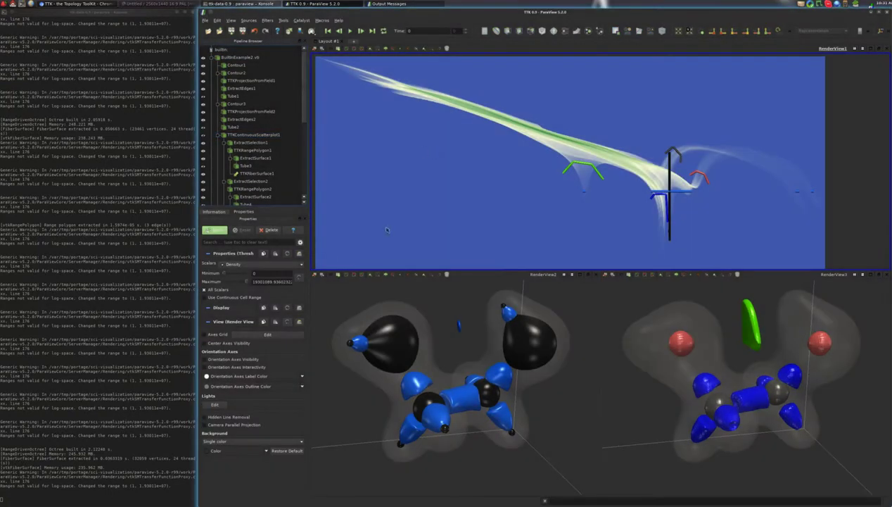
pyautogui.click(254, 263)
pyautogui.click(257, 275)
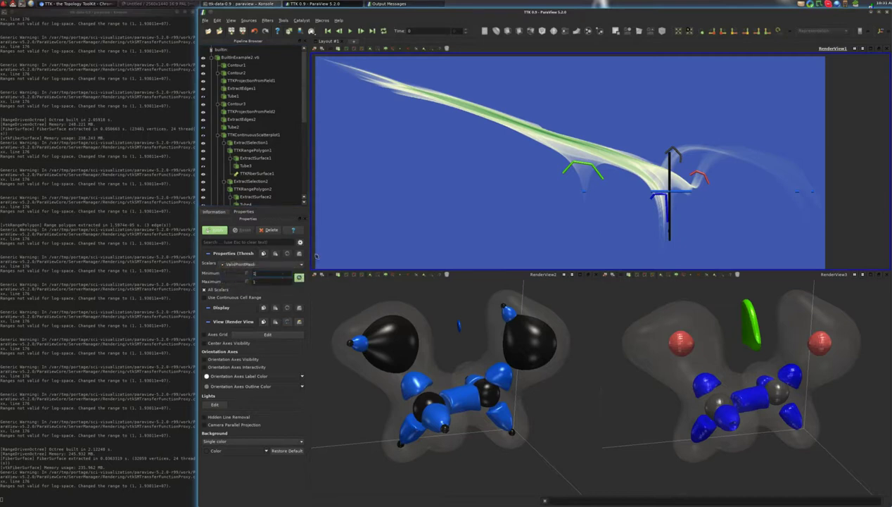
pyautogui.click(215, 230)
pyautogui.click(222, 230)
# Show the axes grid in the scatterplot view.
pyautogui.moveTo(527, 178); pyautogui.dragTo(541, 189, button='middle')
pyautogui.moveTo(435, 150); pyautogui.dragTo(346, 207)
pyautogui.moveTo(304, 280); pyautogui.dragTo(308, 436)
pyautogui.scroll(-2, 233, 353)
pyautogui.click(204, 385)
# Set the axes grid's X title to log(Rho) and its Y title to log(s), and fit the labelled plot in the view.
pyautogui.click(265, 386)
pyautogui.moveTo(495, 163); pyautogui.dragTo(384, 161)
pyautogui.press('BackSpace')
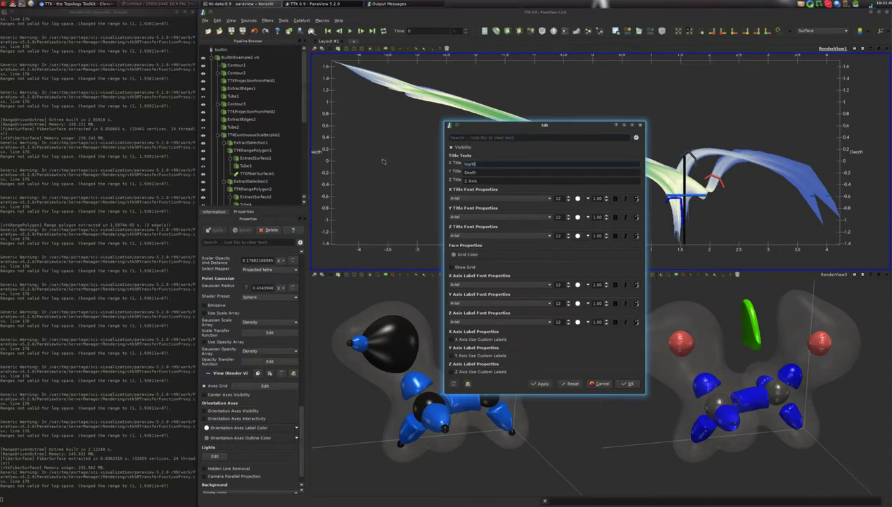
pyautogui.press('Tab')
pyautogui.write('lo')
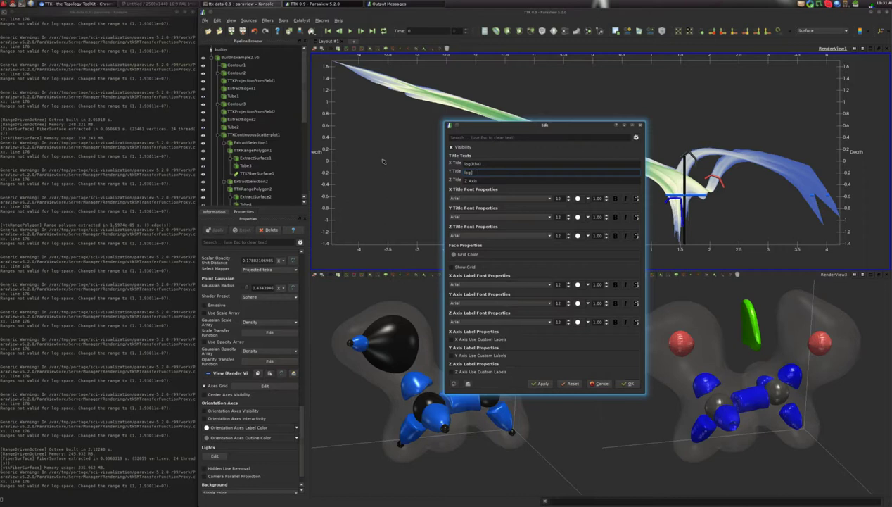
pyautogui.click(540, 383)
pyautogui.click(629, 384)
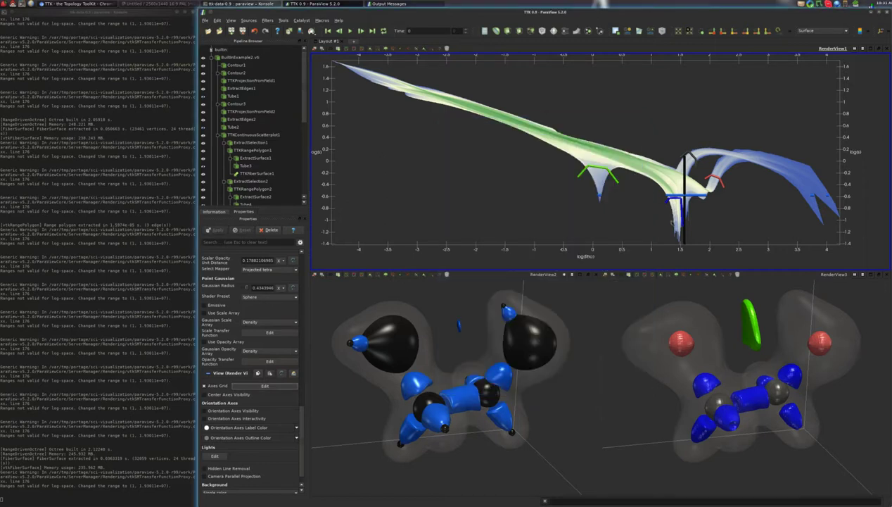
pyautogui.moveTo(534, 169); pyautogui.dragTo(541, 174, button='middle')
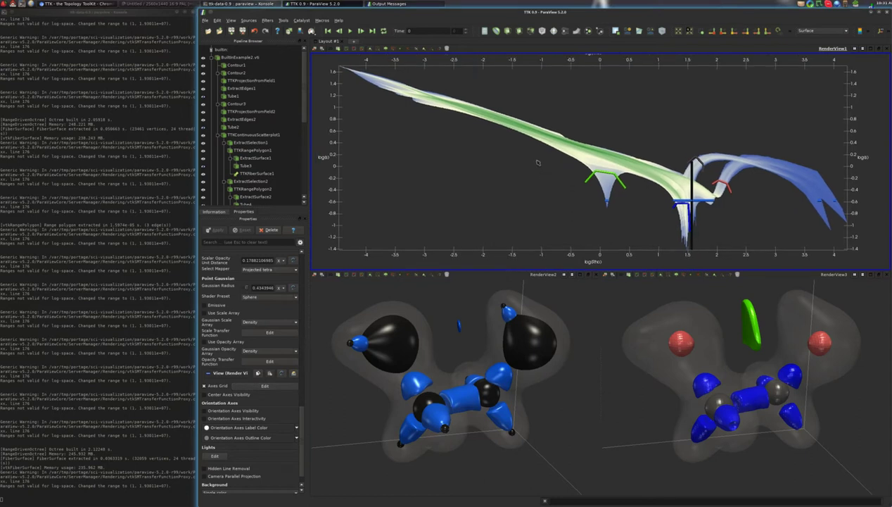
pyautogui.scroll(-2, 526, 172)
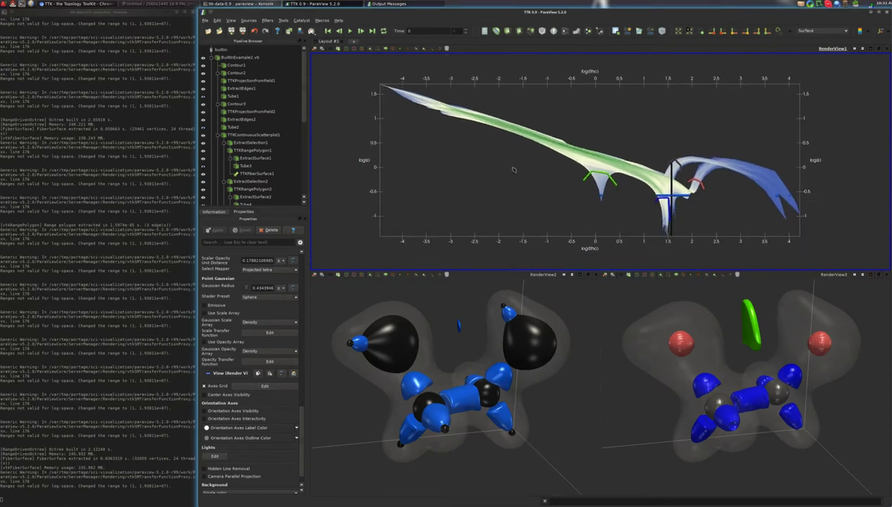